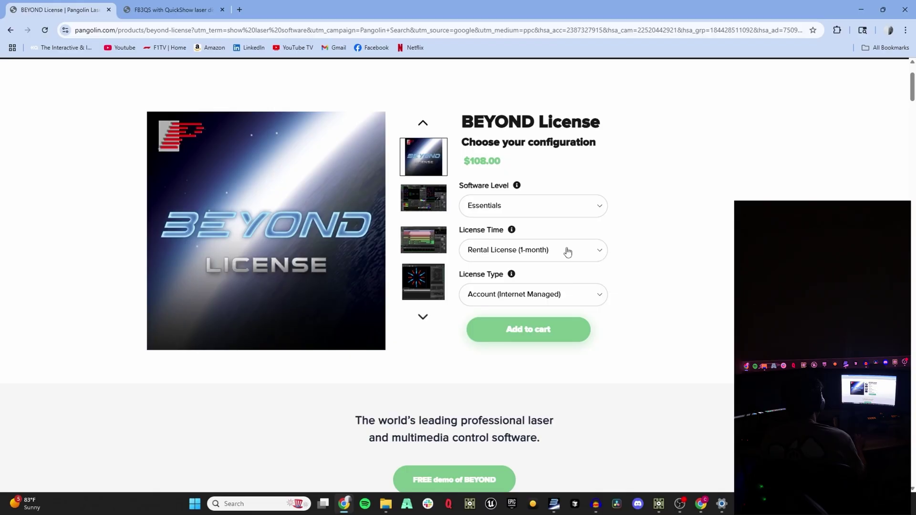
# Step: Compare the BEYOND Essentials license price for the Lifetime license and the Rental License (1-month)
pyautogui.click(534, 276)
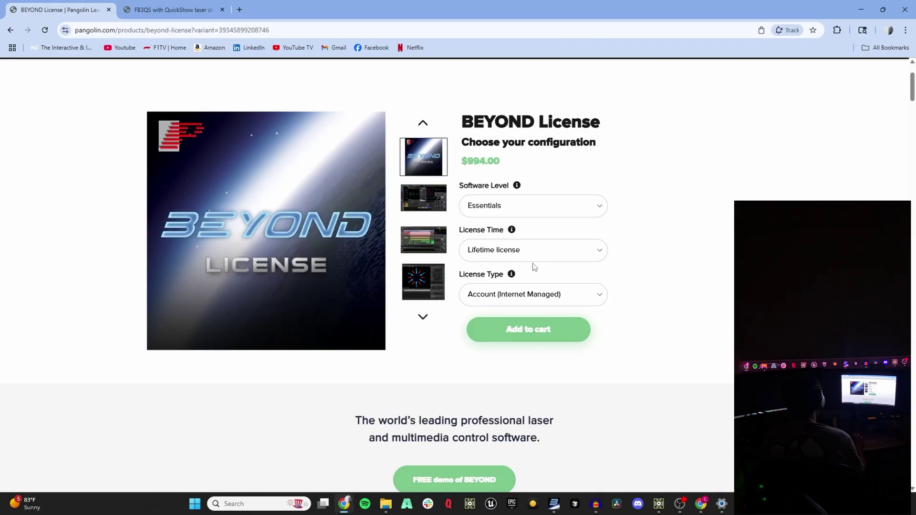
pyautogui.click(525, 251)
pyautogui.click(530, 268)
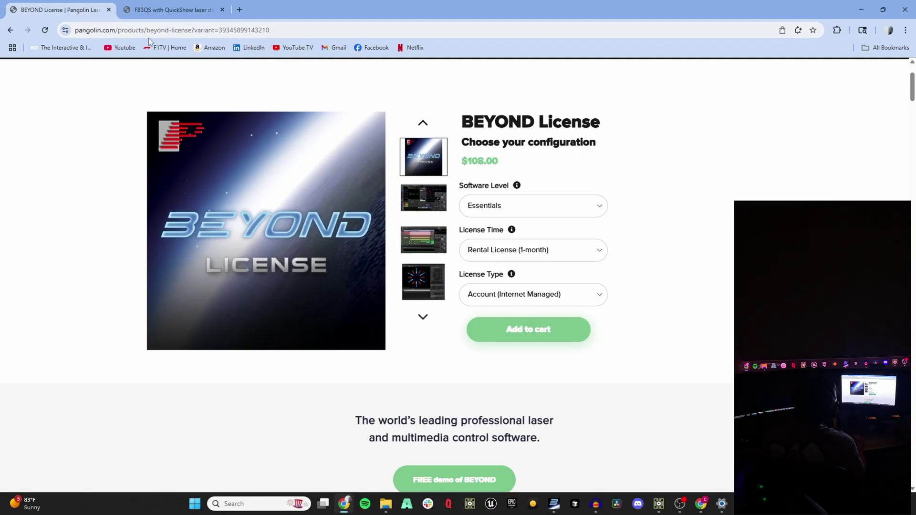
# Step: Look through the product images of FB3QS with QuickShow and return to the BEYOND License page
pyautogui.click(173, 13)
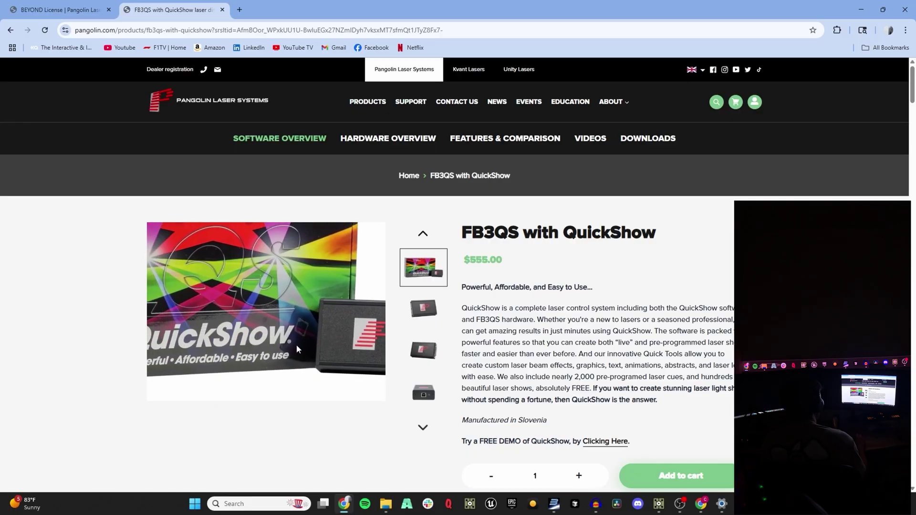
pyautogui.click(423, 351)
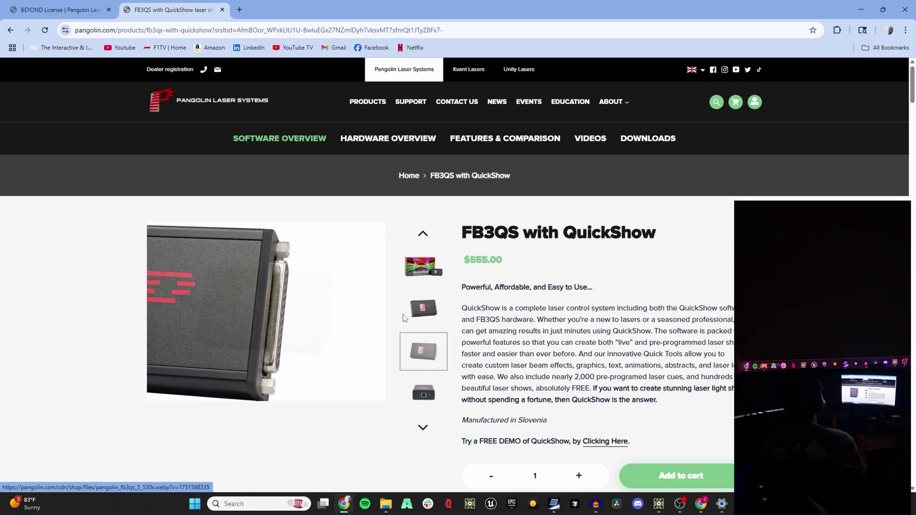
pyautogui.click(428, 398)
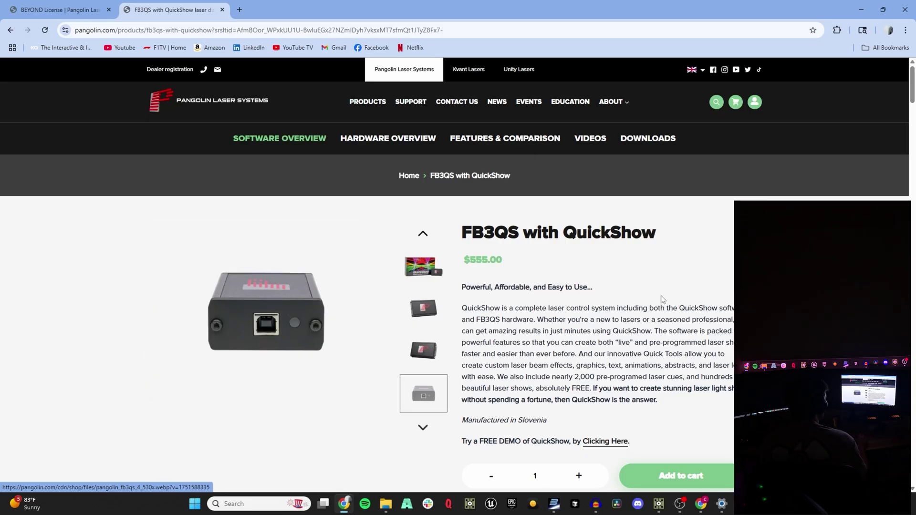
pyautogui.click(427, 351)
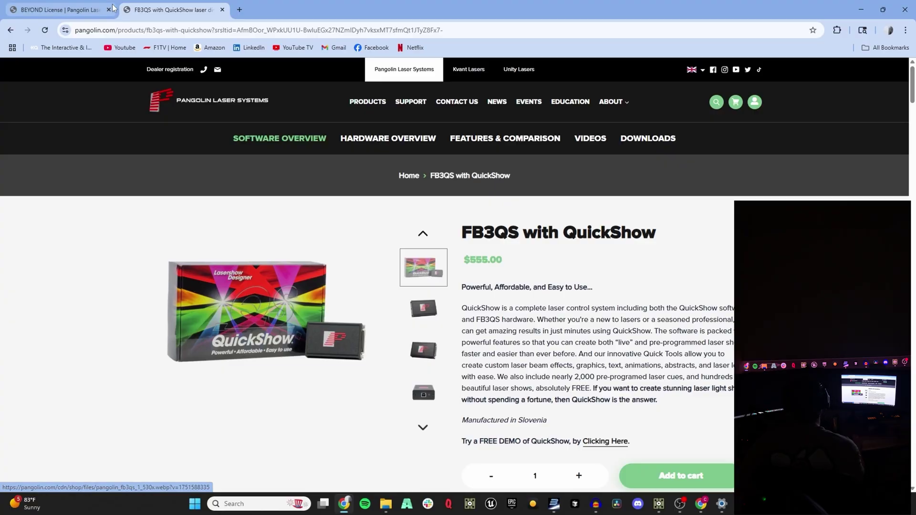
pyautogui.moveTo(86, 14)
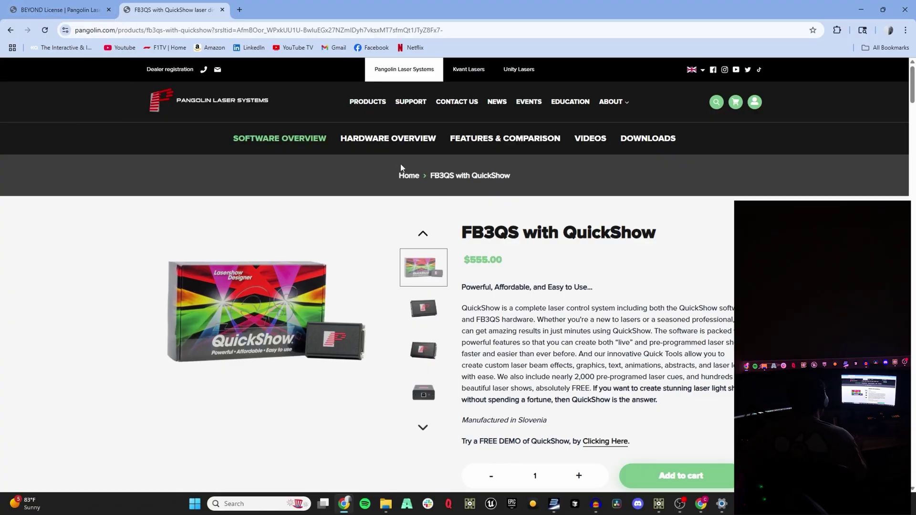
pyautogui.click(46, 9)
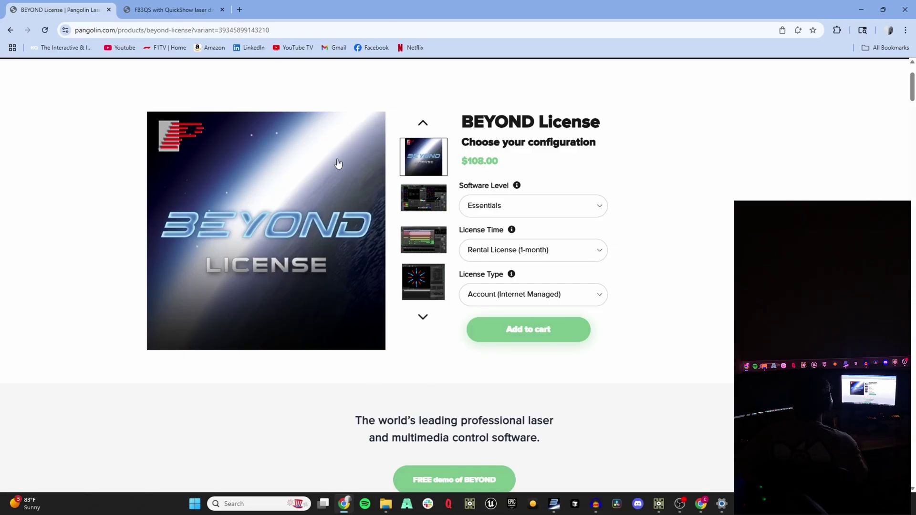
# Step: Switch to Lasershow Designer BEYOND and disable the laser output
pyautogui.click(861, 13)
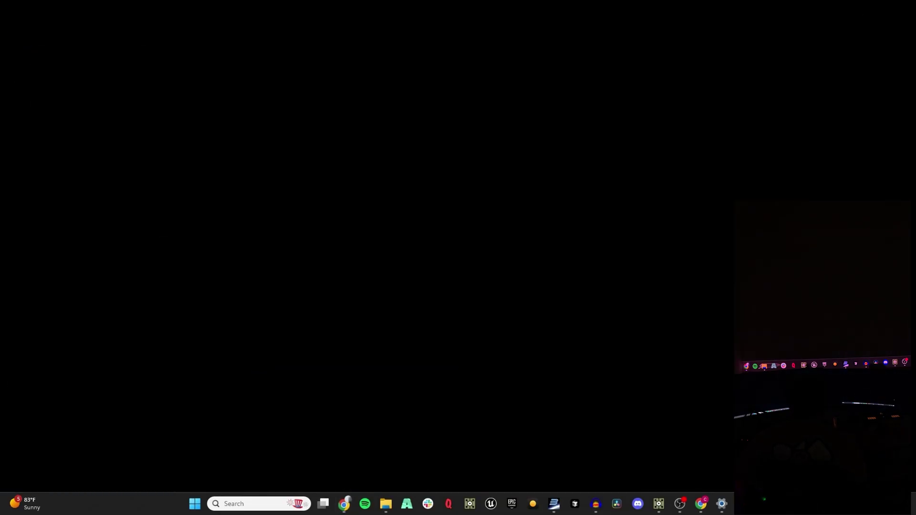
pyautogui.click(552, 513)
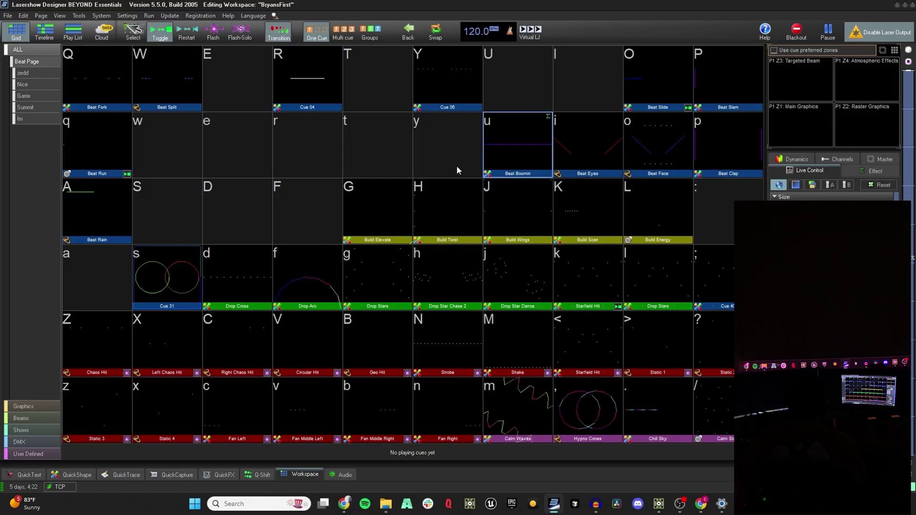
pyautogui.click(882, 30)
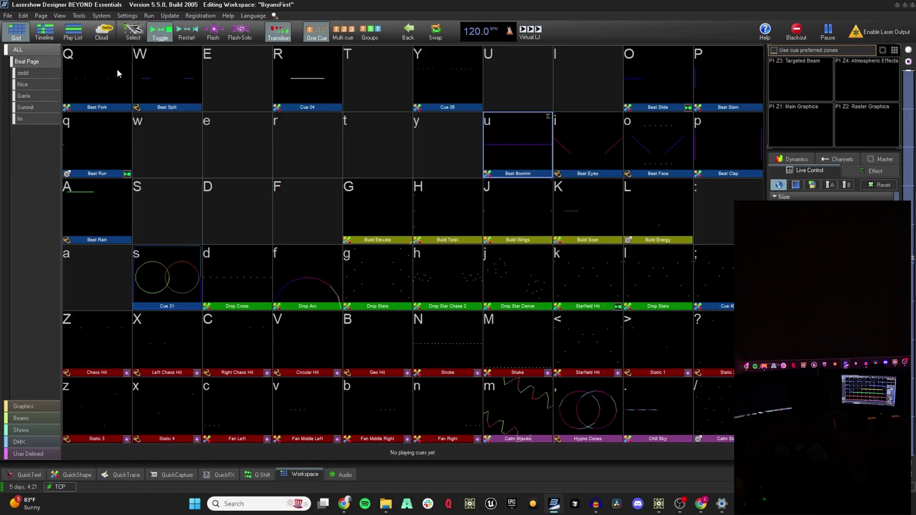
# Step: Check the registration and license options and enable the laser output
pyautogui.click(200, 17)
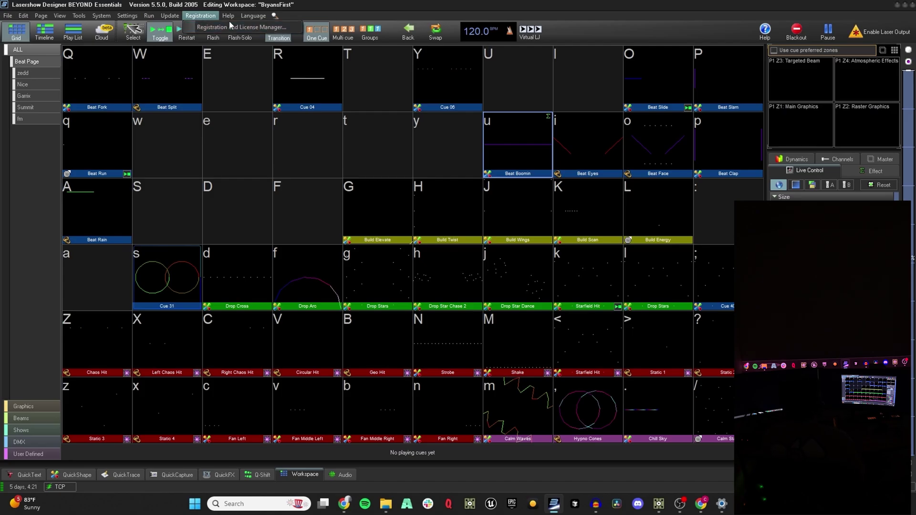
pyautogui.click(244, 133)
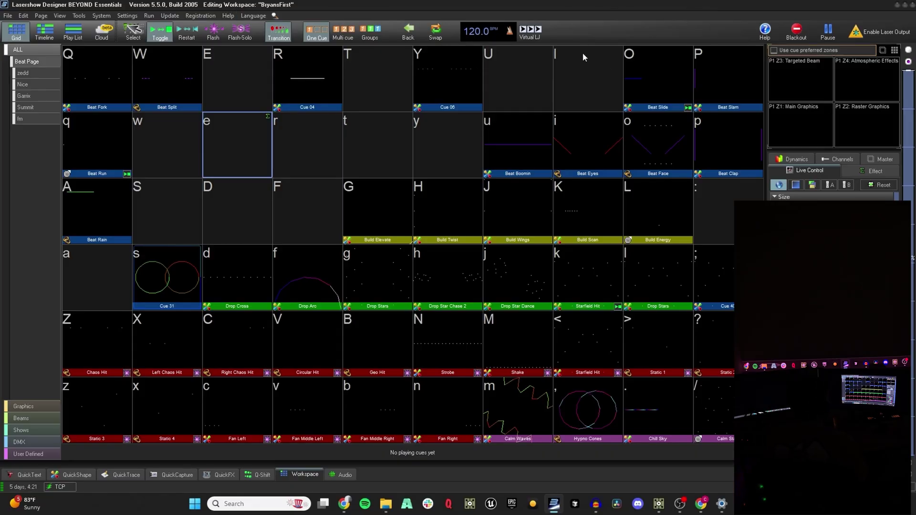
pyautogui.click(885, 33)
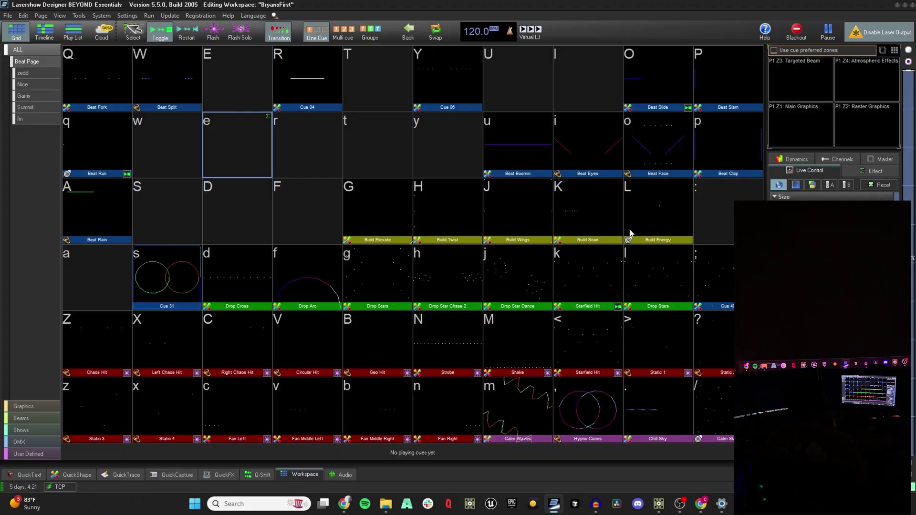
# Step: Preview the Drop Arc, Beat Eyes, Beat Boomin, Beat Face, Cue 06 and Drop Cross cues on the laser
pyautogui.click(305, 276)
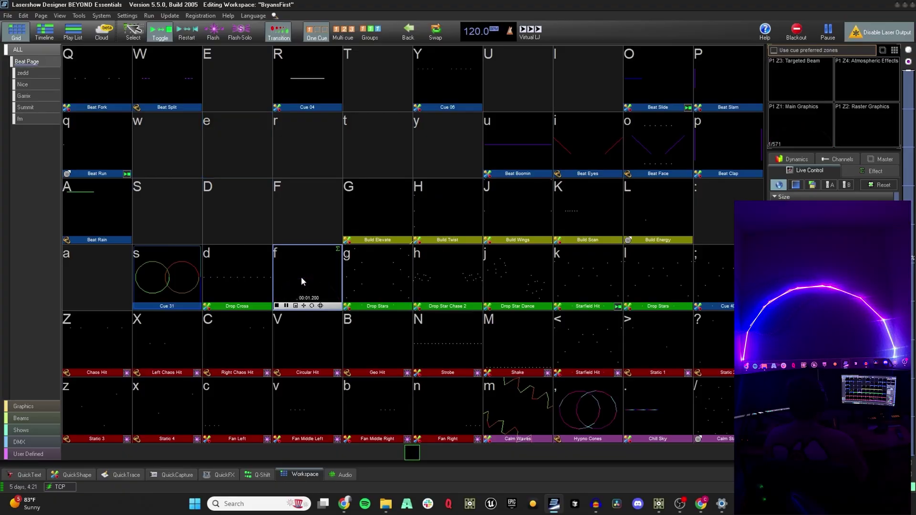
pyautogui.click(562, 143)
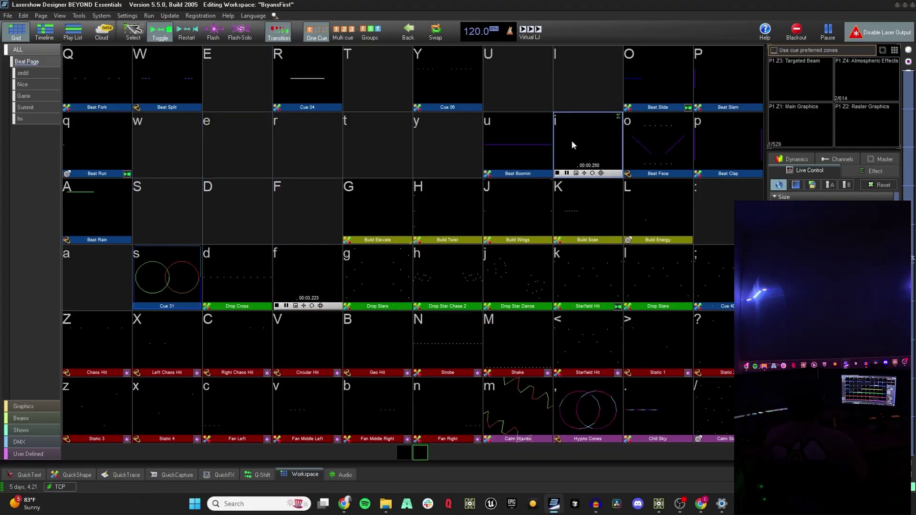
pyautogui.click(525, 149)
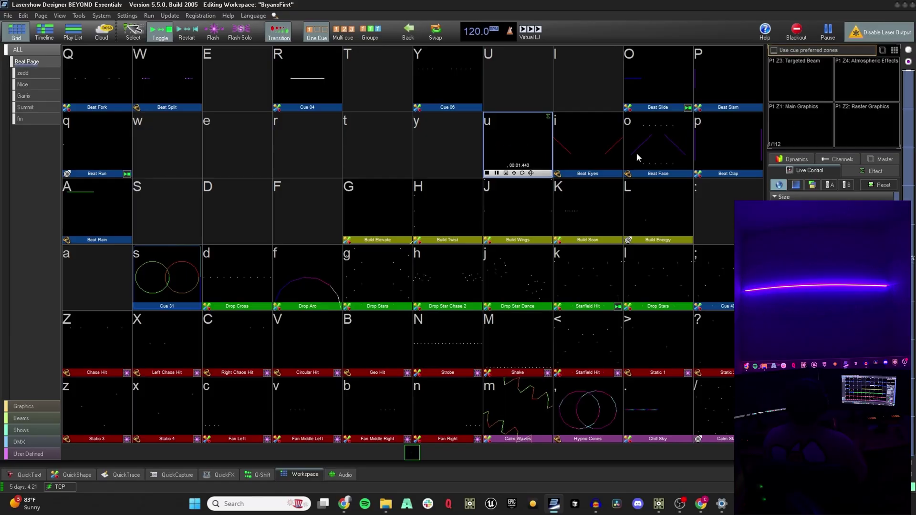
pyautogui.click(459, 76)
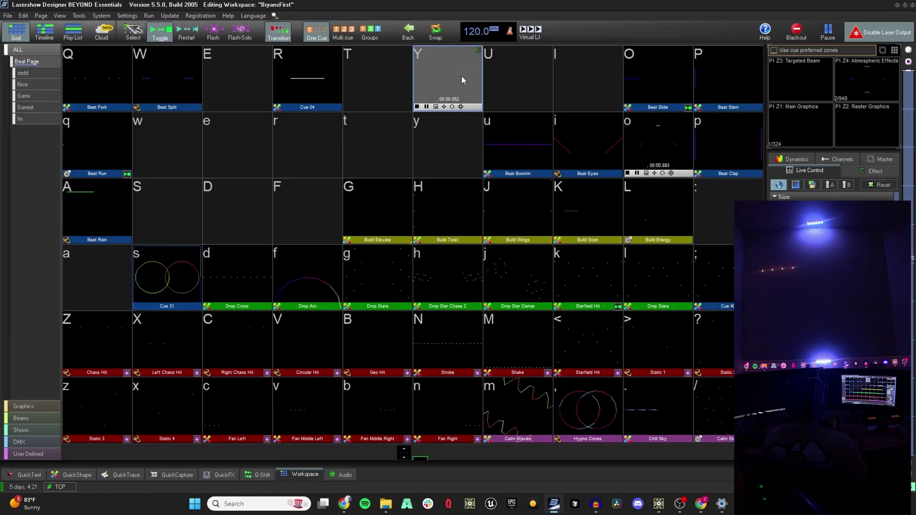
pyautogui.click(299, 311)
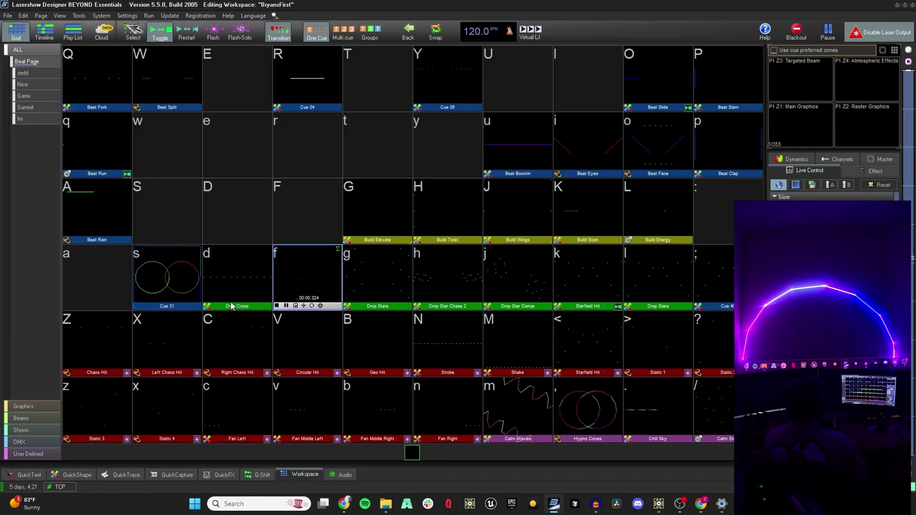
pyautogui.click(228, 276)
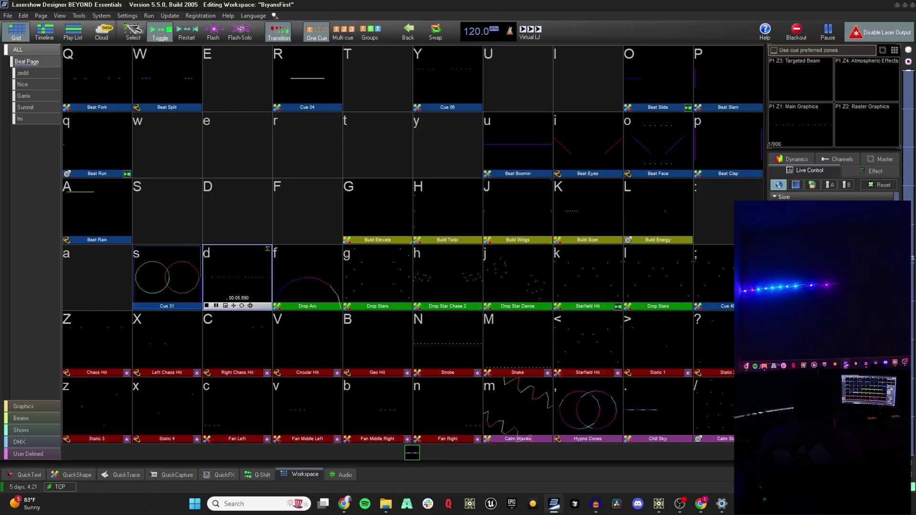
# Step: Preview the Static 3, Chaos Hit, Cue 31 and Beat Rain cues on the laser
pyautogui.click(115, 426)
pyautogui.click(102, 364)
pyautogui.click(165, 287)
pyautogui.click(83, 203)
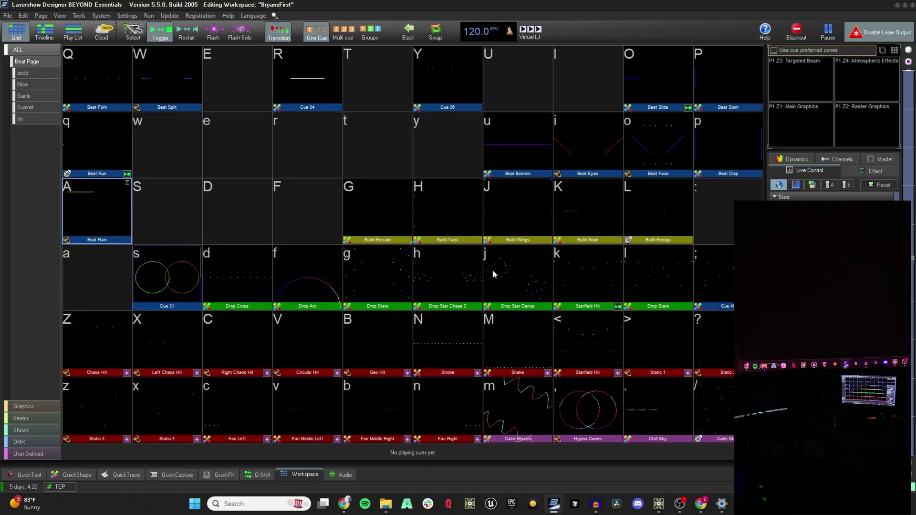
# Step: Switch to TouchDesigner and add a Circle POP to the empty project1 network
pyautogui.click(659, 508)
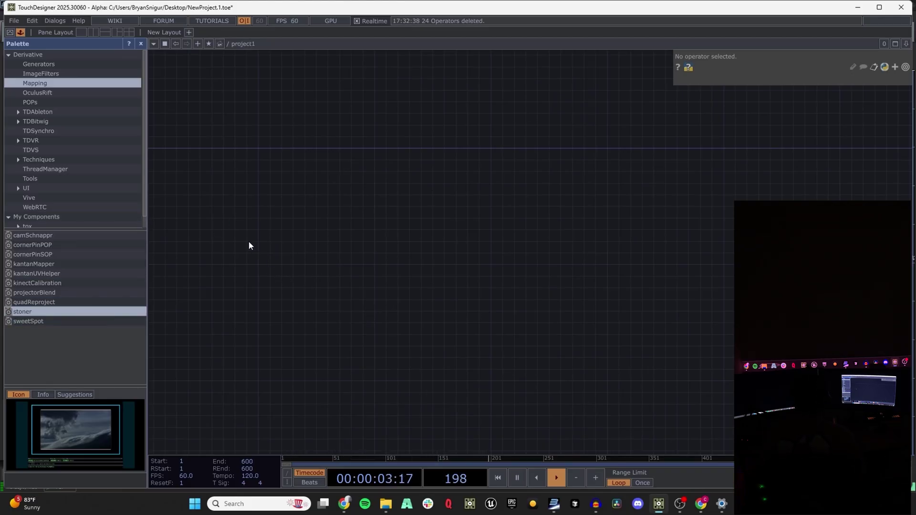
pyautogui.press('Tab')
pyautogui.click(91, 223)
pyautogui.moveTo(286, 167); pyautogui.dragTo(250, 103, button='middle')
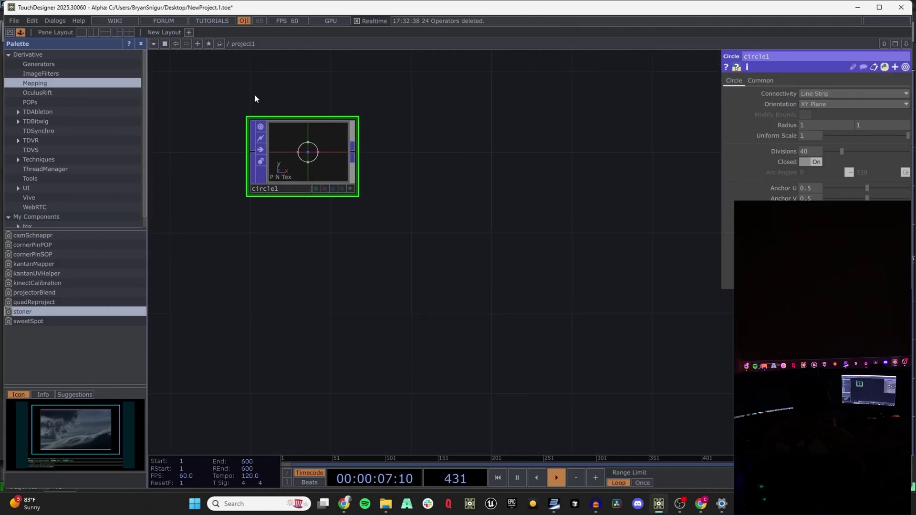
# Step: Set the circle's divisions to 14 and close the Palette
pyautogui.moveTo(254, 95); pyautogui.dragTo(260, 136)
pyautogui.moveTo(814, 152); pyautogui.dragTo(775, 156)
pyautogui.write('14')
pyautogui.press('Return')
pyautogui.moveTo(436, 102); pyautogui.dragTo(292, 125)
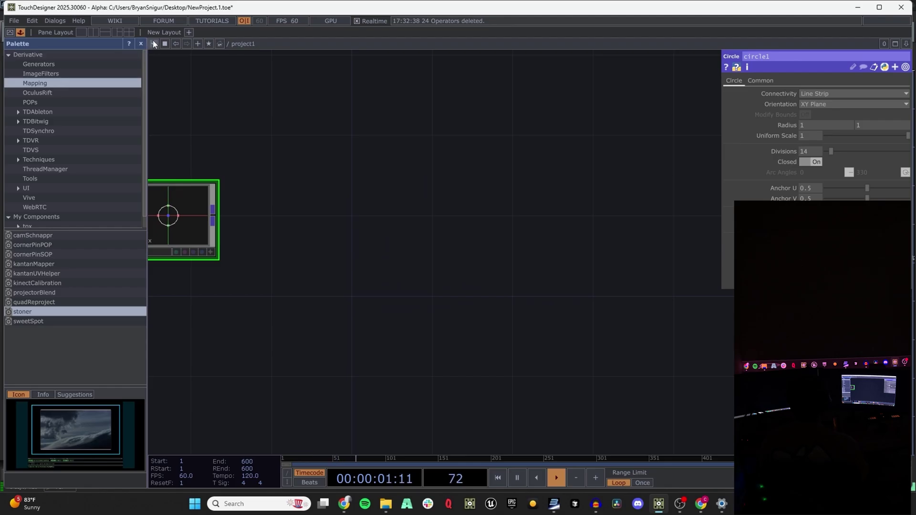
pyautogui.click(153, 44)
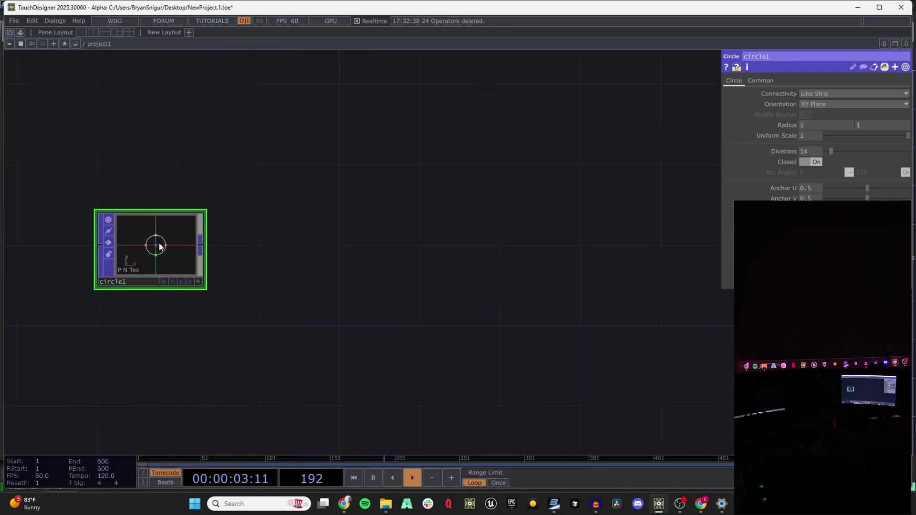
# Step: Add a Null POP connected to the circle's output
pyautogui.hotkey('alt', 'n')
pyautogui.click(434, 247)
pyautogui.moveTo(415, 316); pyautogui.dragTo(257, 298)
pyautogui.scroll(-4, 205, 214)
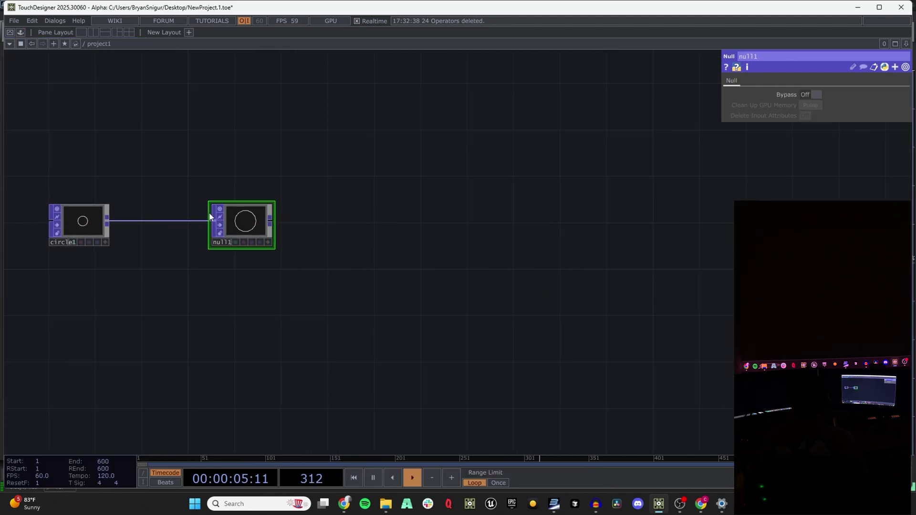
# Step: Move the Null POP far to the right of the circle, level with it, leaving room between them
pyautogui.moveTo(242, 220); pyautogui.dragTo(594, 232)
pyautogui.moveTo(430, 195); pyautogui.dragTo(372, 194)
pyautogui.moveTo(528, 232); pyautogui.dragTo(530, 221)
pyautogui.moveTo(213, 161); pyautogui.dragTo(164, 169)
pyautogui.scroll(-1, 164, 168)
pyautogui.scroll(-2, 164, 169)
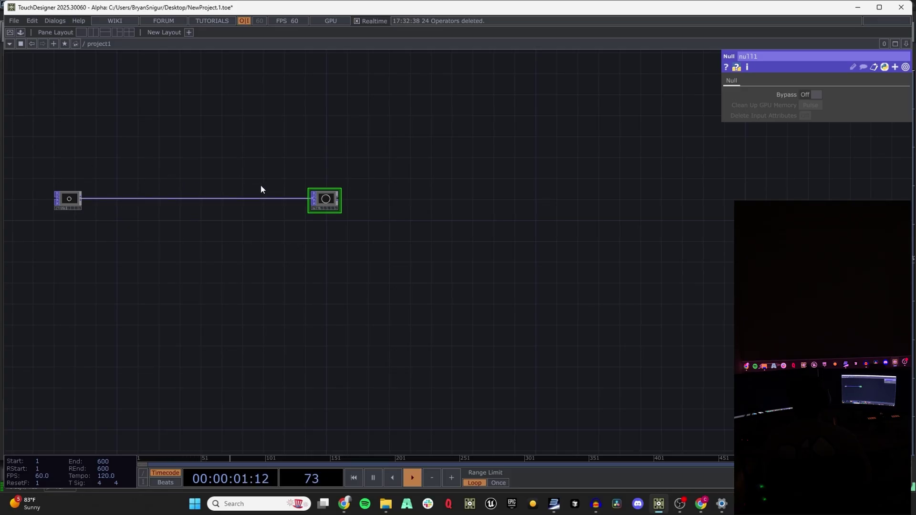
pyautogui.scroll(4, 358, 205)
pyautogui.scroll(-4, 301, 240)
# Step: Add a second Null POP fed by the first null, placed above and to the right of it
pyautogui.click(271, 243)
pyautogui.click(302, 162)
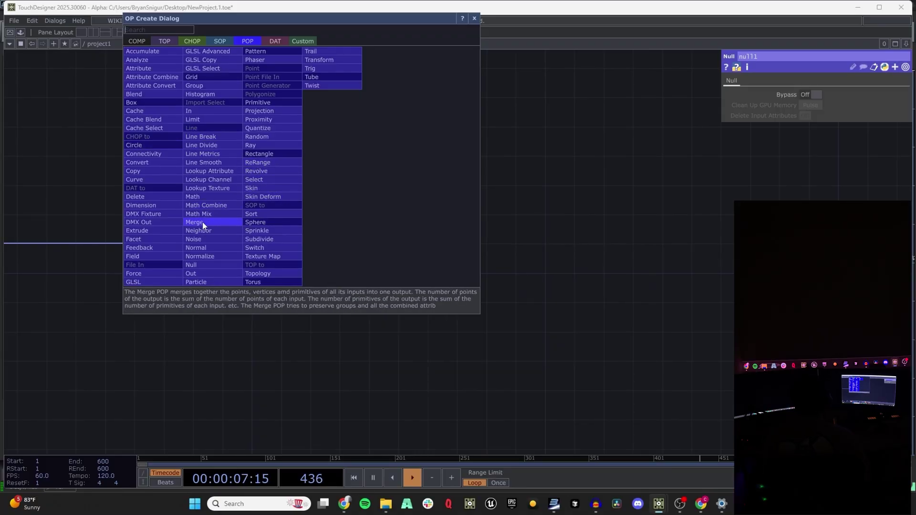
pyautogui.click(204, 262)
pyautogui.click(386, 129)
pyautogui.moveTo(361, 173); pyautogui.dragTo(203, 162)
# Step: Add a third Null POP far to the right of the second null, connected to and level with it
pyautogui.hotkey('ctrl', 'v')
pyautogui.click(620, 161)
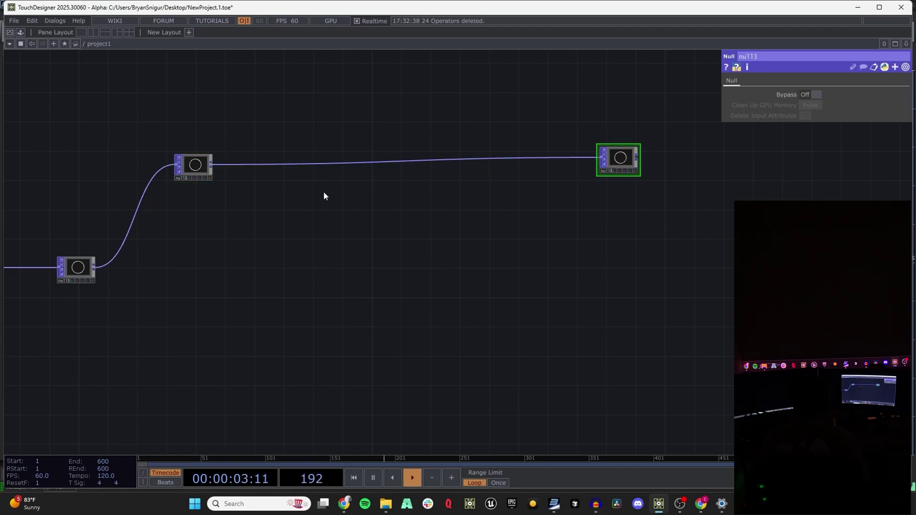
pyautogui.moveTo(625, 171); pyautogui.dragTo(611, 178)
# Step: Duplicate the upper pair of connected nulls and place the copy below as a parallel branch from the first null
pyautogui.moveTo(165, 127); pyautogui.dragTo(650, 231)
pyautogui.hotkey('ctrl', 'c')
pyautogui.hotkey('ctrl', 'v')
pyautogui.moveTo(204, 200); pyautogui.dragTo(212, 324)
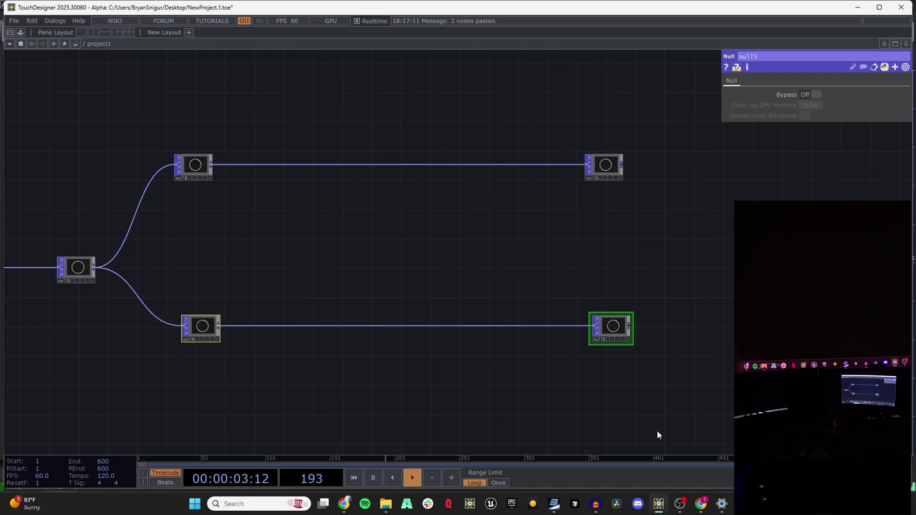
# Step: Add a Geometry COMP connected to the output of the upper branch's last null
pyautogui.moveTo(628, 331); pyautogui.dragTo(310, 325)
pyautogui.moveTo(543, 239); pyautogui.dragTo(295, 284)
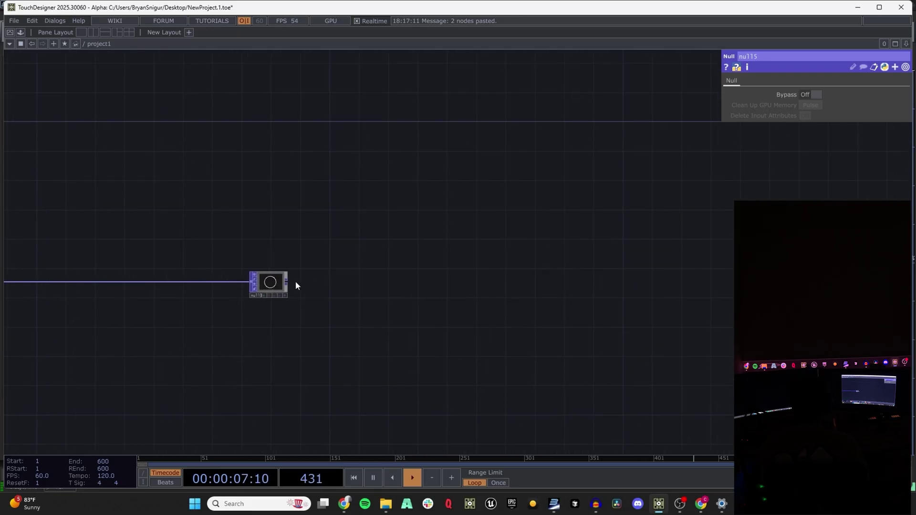
pyautogui.scroll(4, 291, 282)
pyautogui.rightClick(280, 283)
pyautogui.write('GEO')
pyautogui.click(111, 159)
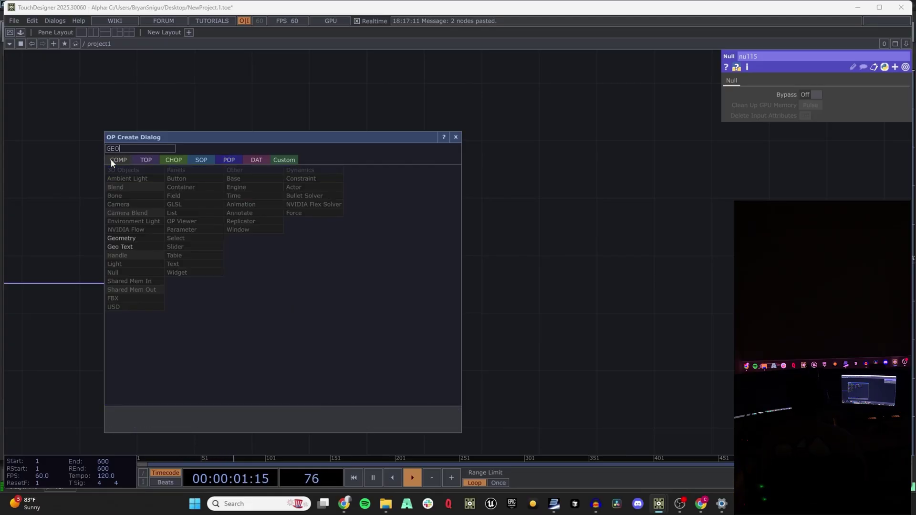
pyautogui.click(180, 238)
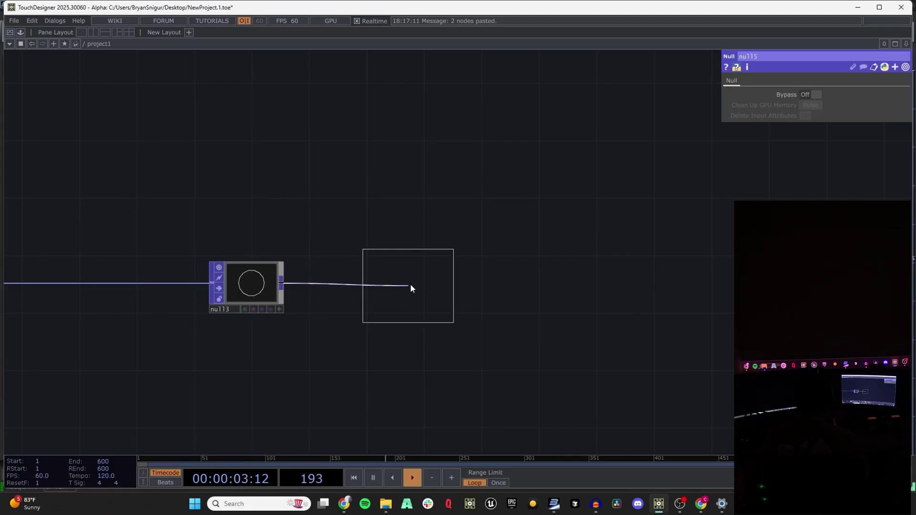
pyautogui.click(405, 284)
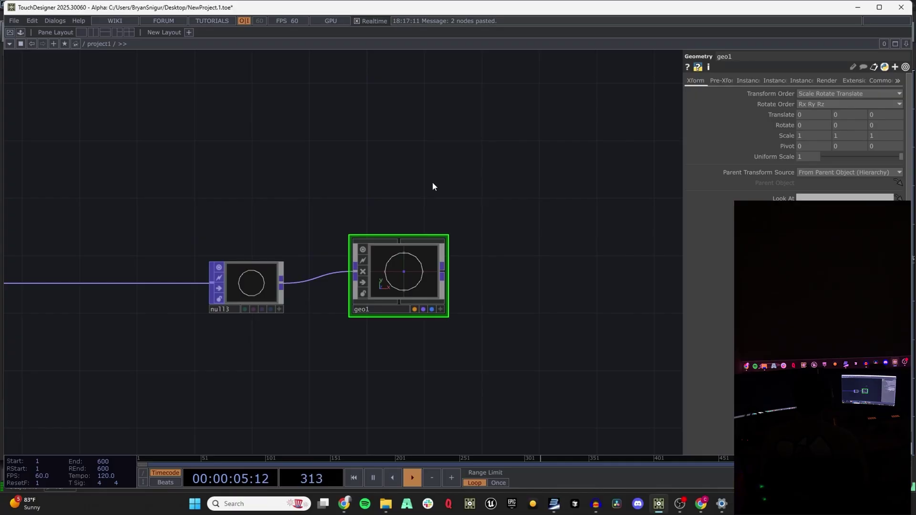
# Step: Add a Camera COMP above the Geometry COMP and set its Z translation to 2.44
pyautogui.moveTo(438, 182); pyautogui.dragTo(286, 171)
pyautogui.press('Tab')
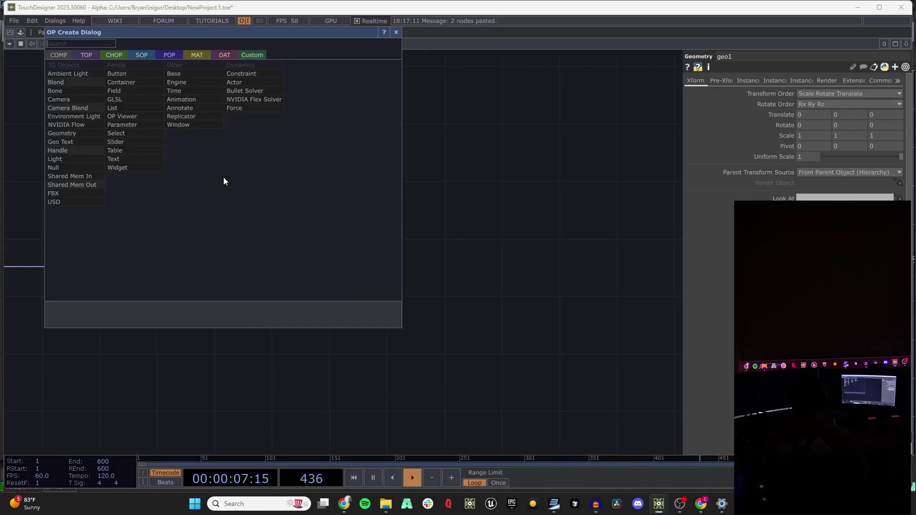
pyautogui.write('ca')
pyautogui.click(58, 100)
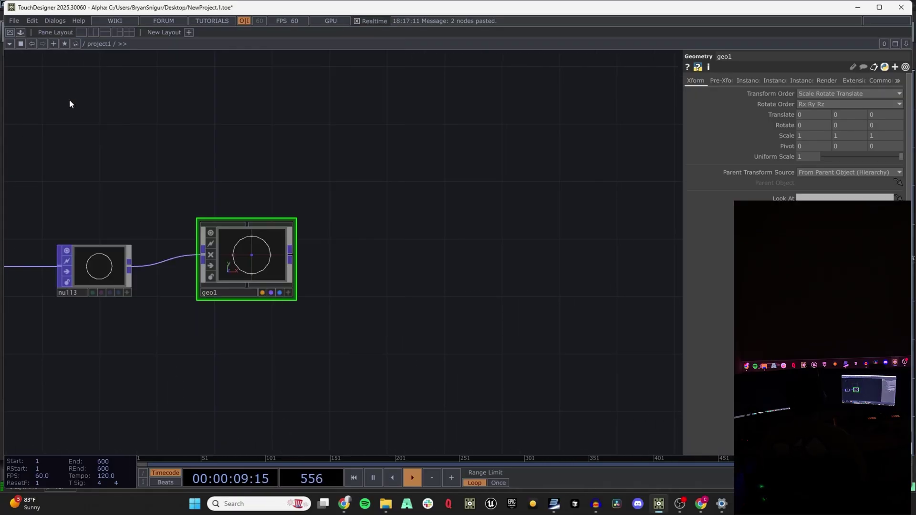
pyautogui.click(185, 119)
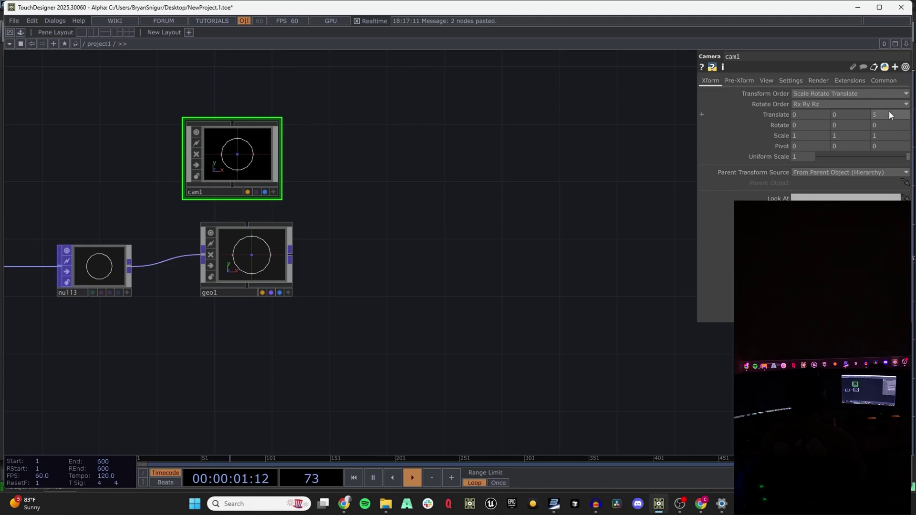
pyautogui.write('2.44')
pyautogui.press('Return')
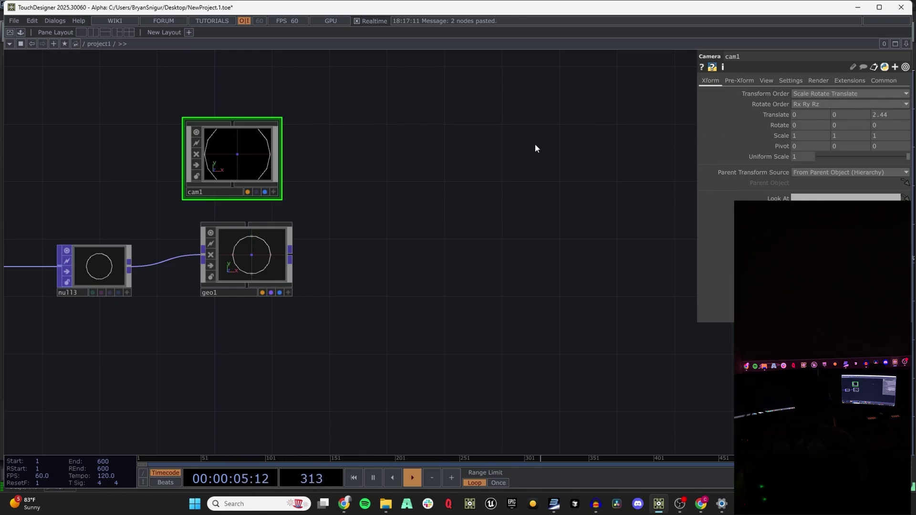
# Step: Add a Light COMP beside the camera and align the camera directly above the Geometry COMP
pyautogui.press('Tab')
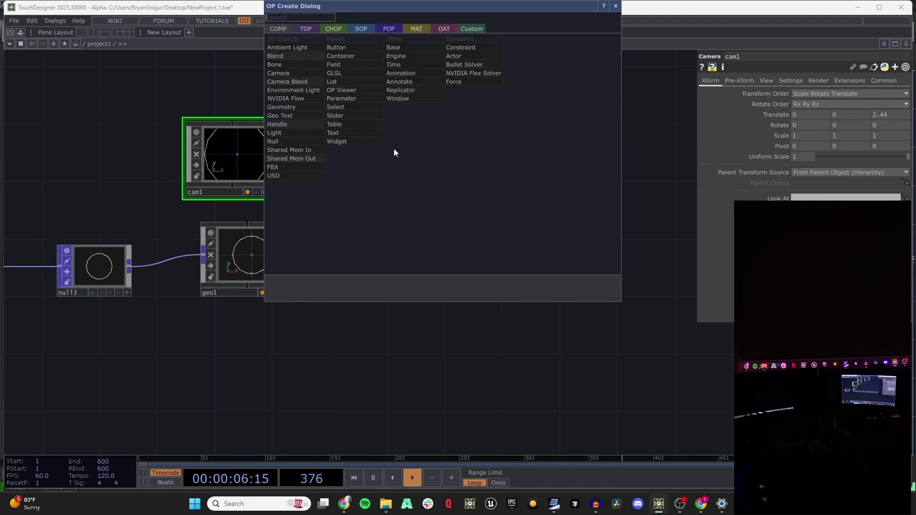
pyautogui.click(275, 133)
pyautogui.click(368, 164)
pyautogui.moveTo(235, 163); pyautogui.dragTo(253, 163)
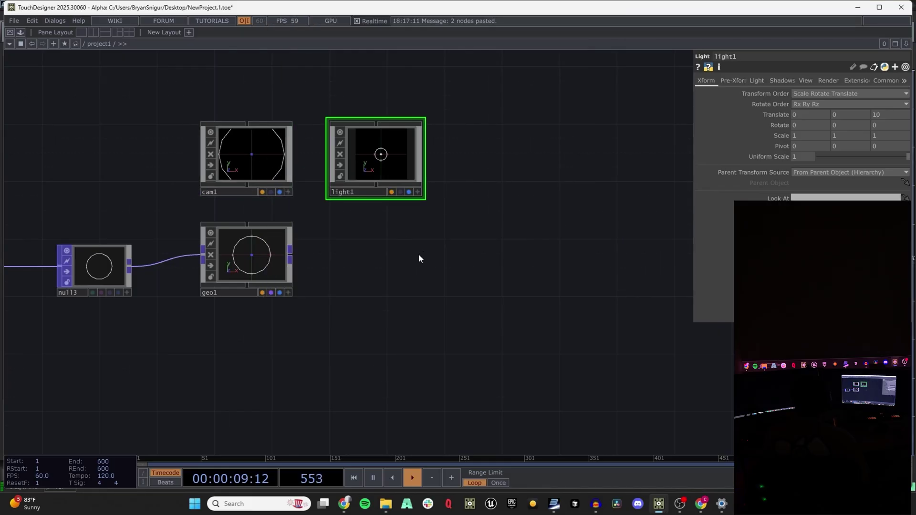
# Step: Add a Render TOP to the right of the Geometry COMP, below the light
pyautogui.press('Tab')
pyautogui.write('render')
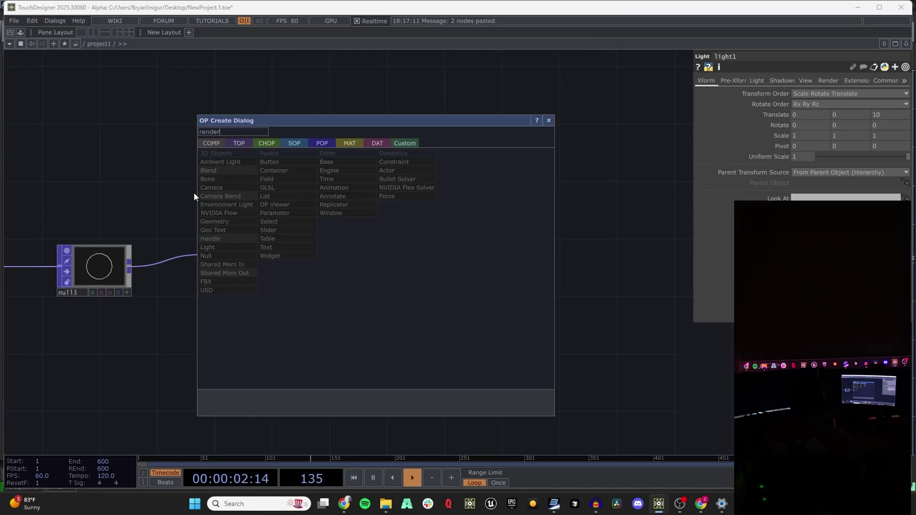
pyautogui.click(230, 144)
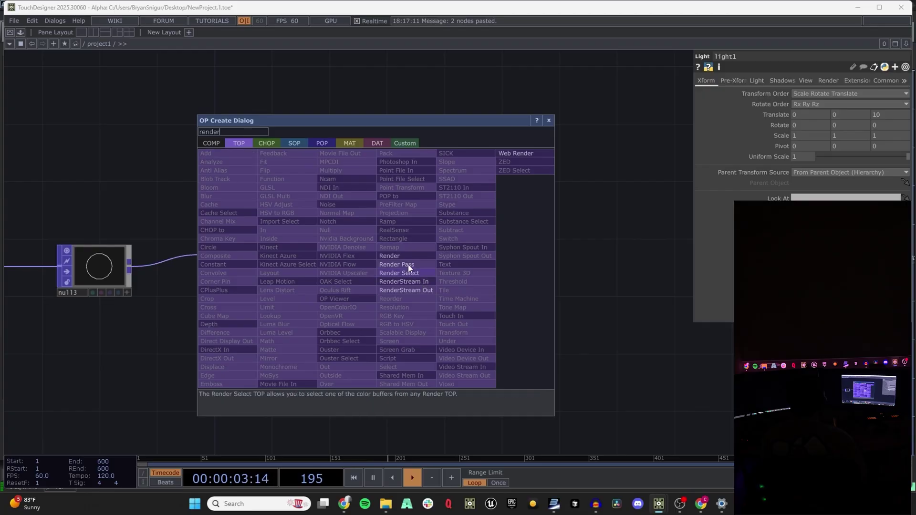
pyautogui.click(403, 256)
pyautogui.click(368, 259)
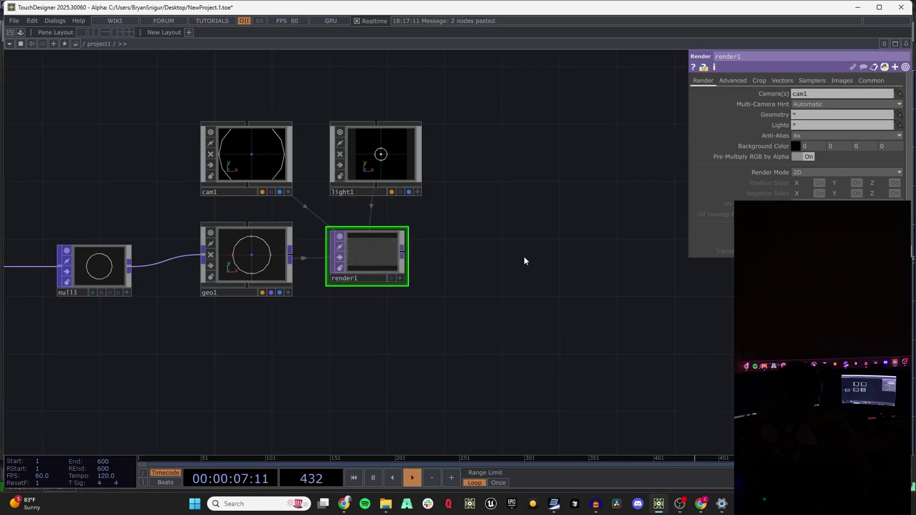
# Step: Set the Render TOP's resolution to 2048 by 2048
pyautogui.moveTo(338, 325); pyautogui.dragTo(289, 300)
pyautogui.moveTo(380, 296); pyautogui.dragTo(259, 281)
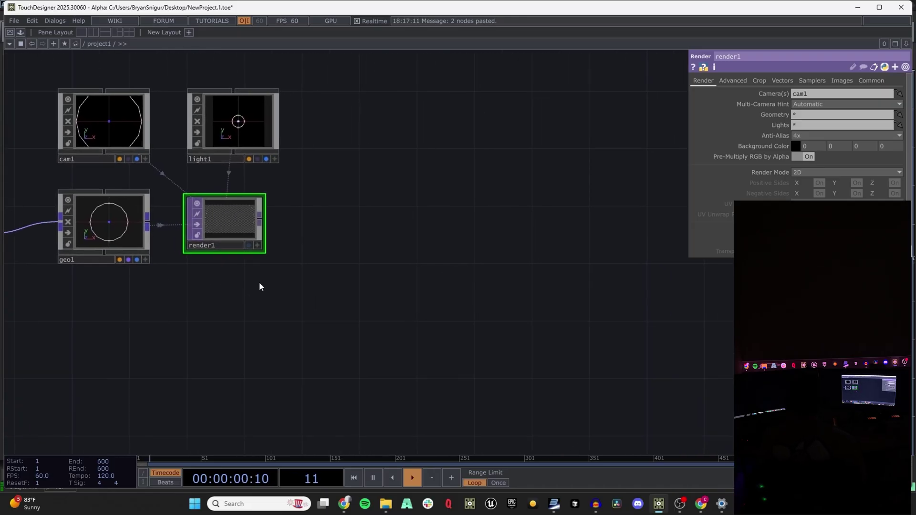
pyautogui.click(870, 80)
pyautogui.click(129, 130)
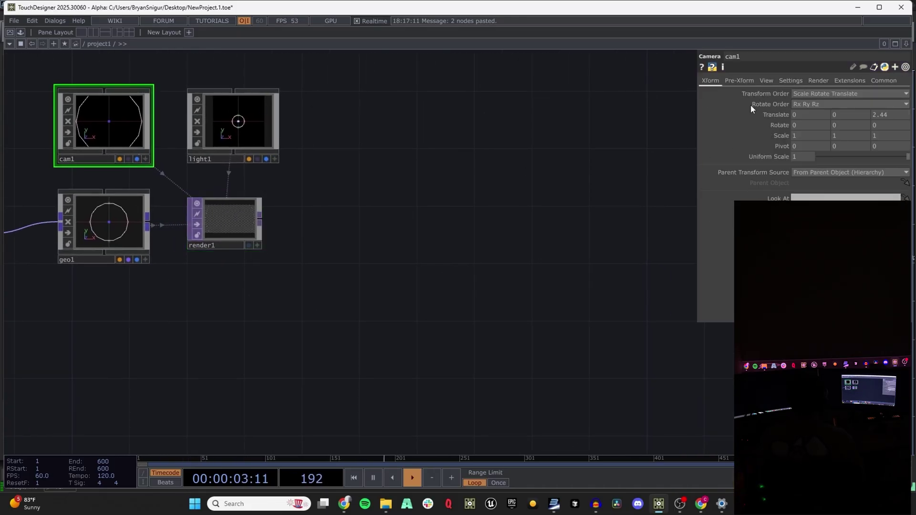
pyautogui.click(221, 225)
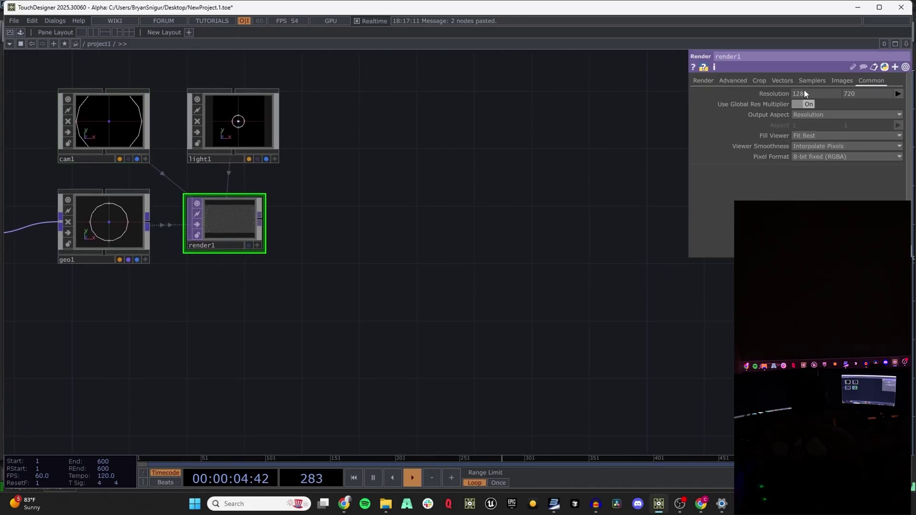
pyautogui.click(897, 95)
pyautogui.click(881, 231)
# Step: Add a Null TOP fed by the Render TOP and place it far to the right, level with the render
pyautogui.moveTo(426, 239); pyautogui.dragTo(403, 236)
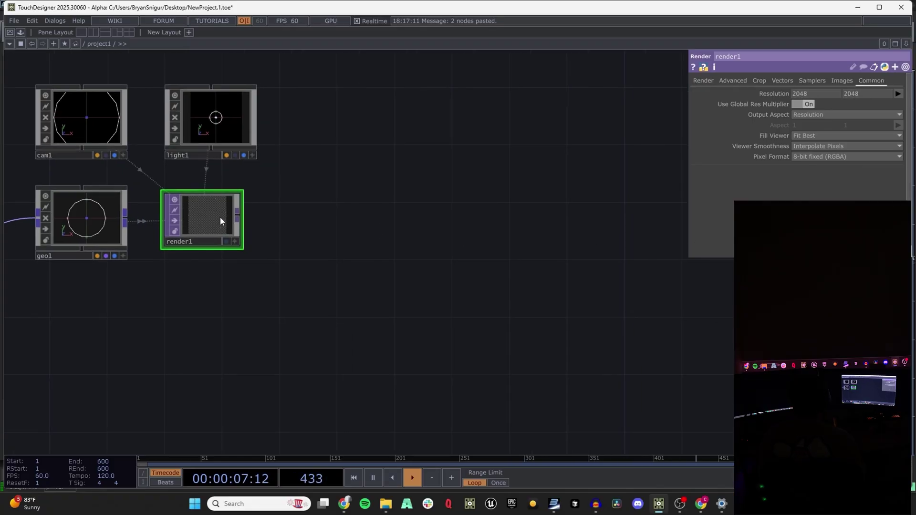
pyautogui.hotkey('alt', 'n')
pyautogui.click(546, 233)
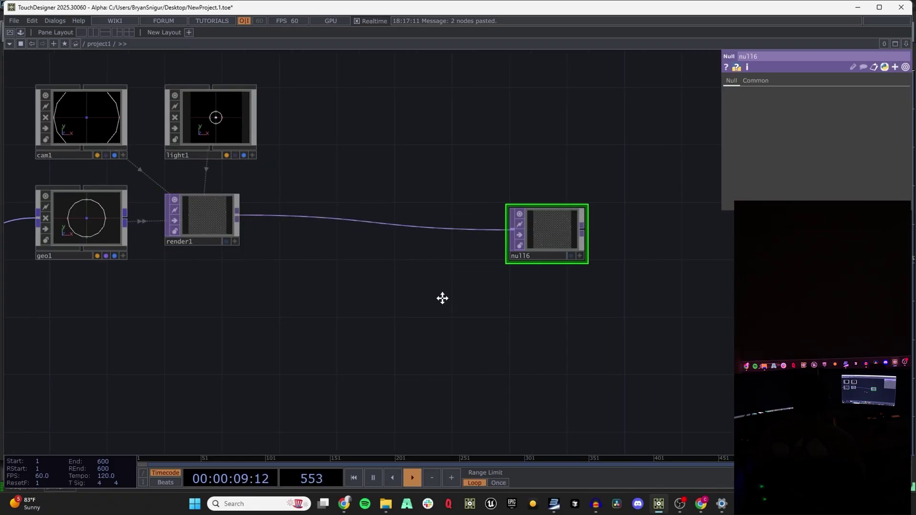
pyautogui.moveTo(461, 299); pyautogui.dragTo(287, 256)
pyautogui.scroll(-4, 256, 212)
pyautogui.moveTo(305, 220); pyautogui.dragTo(499, 215)
pyautogui.moveTo(388, 246); pyautogui.dragTo(384, 249)
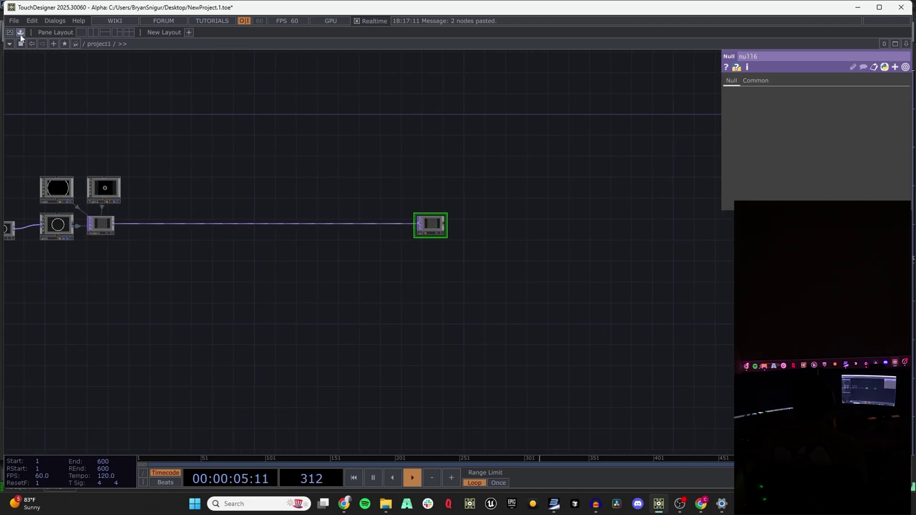
# Step: Place the saved corner1 component from the palette after the Null TOP and connect the null's output to it
pyautogui.click(20, 32)
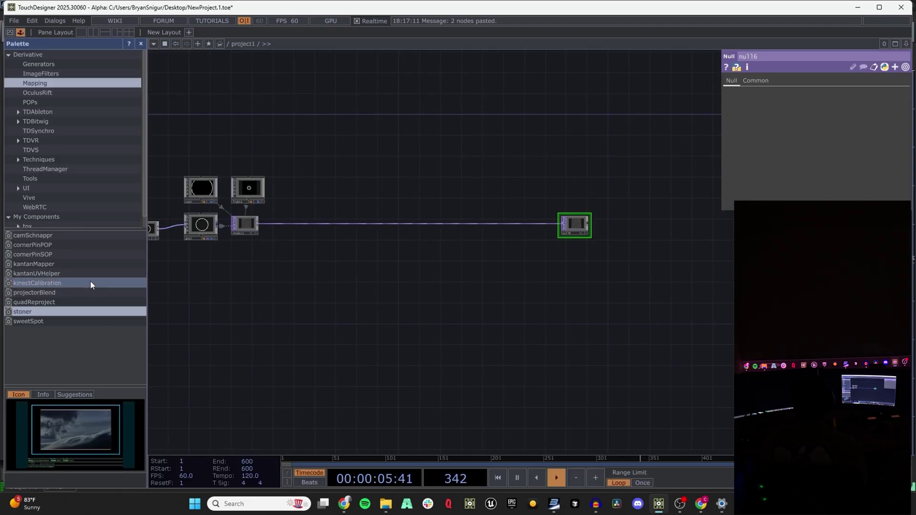
pyautogui.click(35, 222)
pyautogui.moveTo(31, 293); pyautogui.dragTo(663, 230)
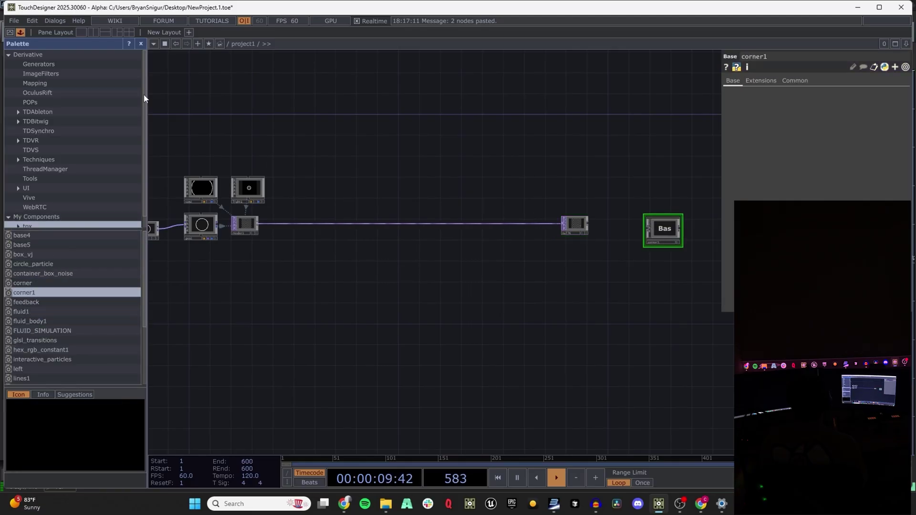
pyautogui.click(37, 83)
pyautogui.moveTo(640, 233); pyautogui.dragTo(474, 220)
pyautogui.scroll(5, 474, 221)
pyautogui.moveTo(336, 192)
pyautogui.mouseDown()
pyautogui.moveTo(494, 207)
pyautogui.moveTo(339, 197)
pyautogui.mouseUp()
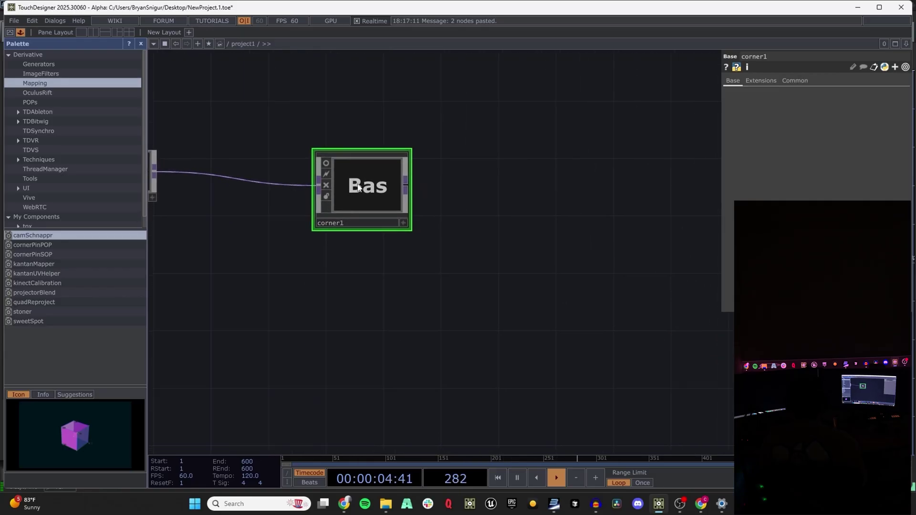
# Step: Add a Null TOP to the right of corner1, connected to its output
pyautogui.rightClick(403, 182)
pyautogui.click(361, 150)
pyautogui.click(549, 198)
pyautogui.moveTo(489, 189); pyautogui.dragTo(337, 223)
pyautogui.moveTo(427, 230); pyautogui.dragTo(427, 215)
pyautogui.moveTo(388, 182); pyautogui.dragTo(349, 192)
# Step: Add a Window COMP above the last null, with null7 as its Window Operator and display 2 as the specified display
pyautogui.press('Tab')
pyautogui.click(185, 28)
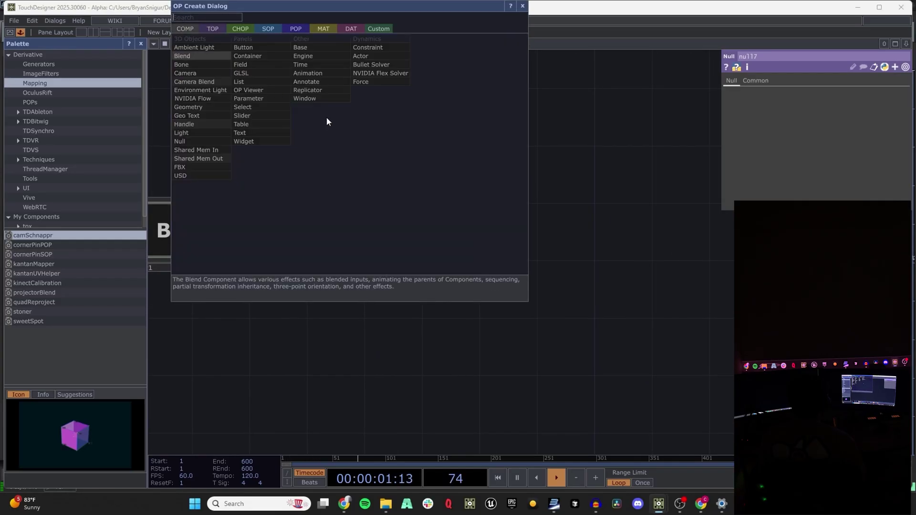
pyautogui.click(315, 99)
pyautogui.click(356, 136)
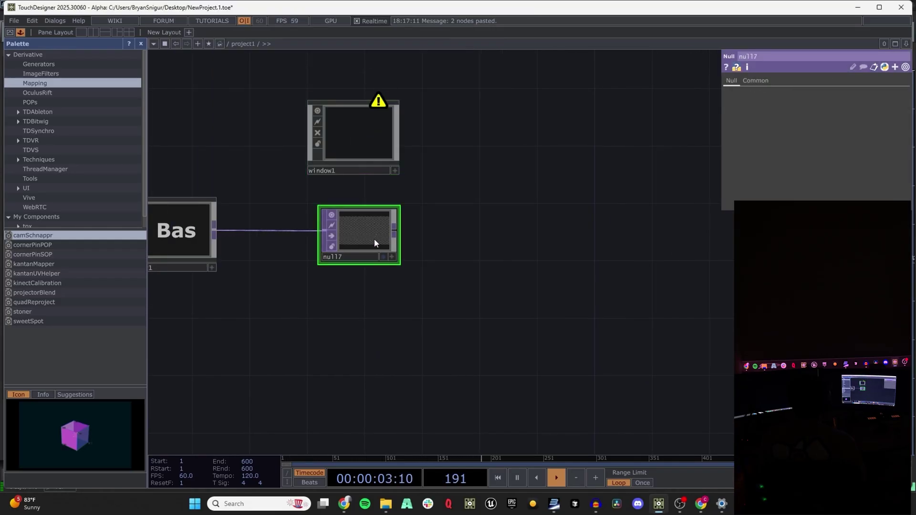
pyautogui.click(350, 141)
pyautogui.moveTo(836, 92); pyautogui.dragTo(836, 94)
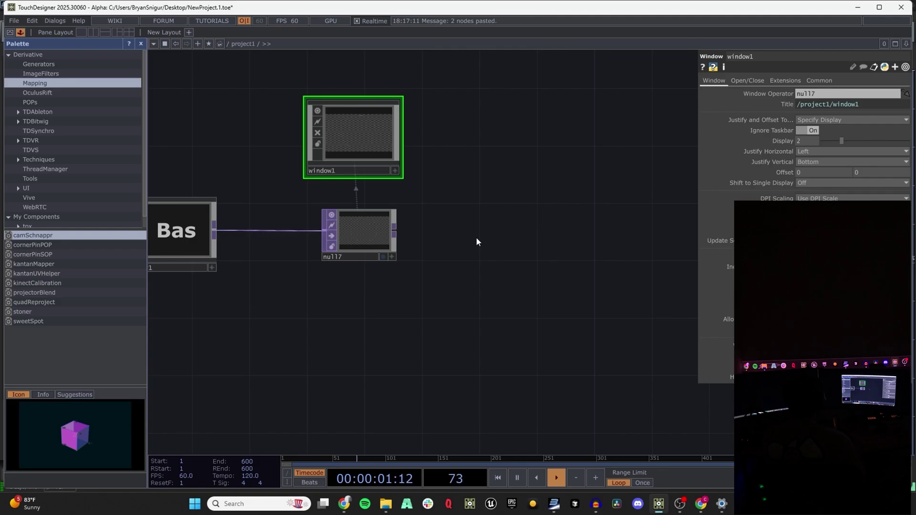
# Step: Set the Window COMP's DPI Scaling to Native and open it as a separate window
pyautogui.click(369, 222)
pyautogui.click(348, 163)
pyautogui.click(849, 228)
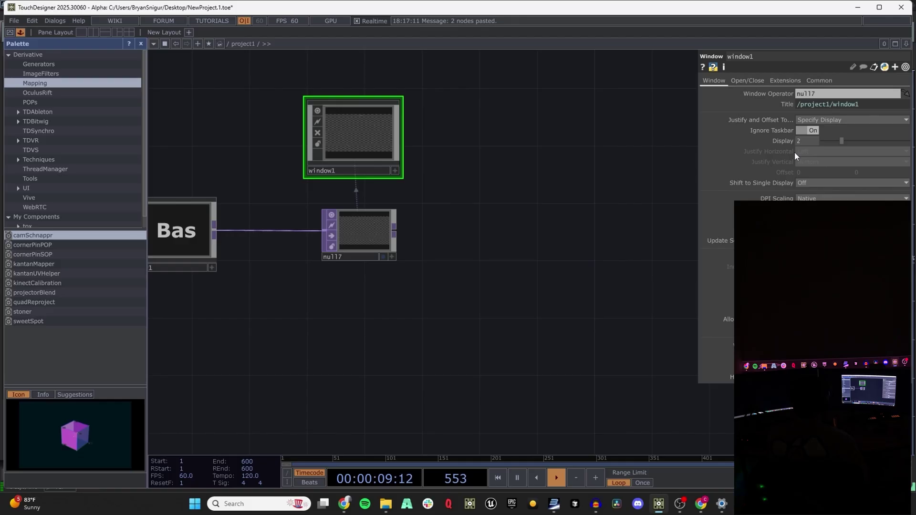
pyautogui.click(746, 80)
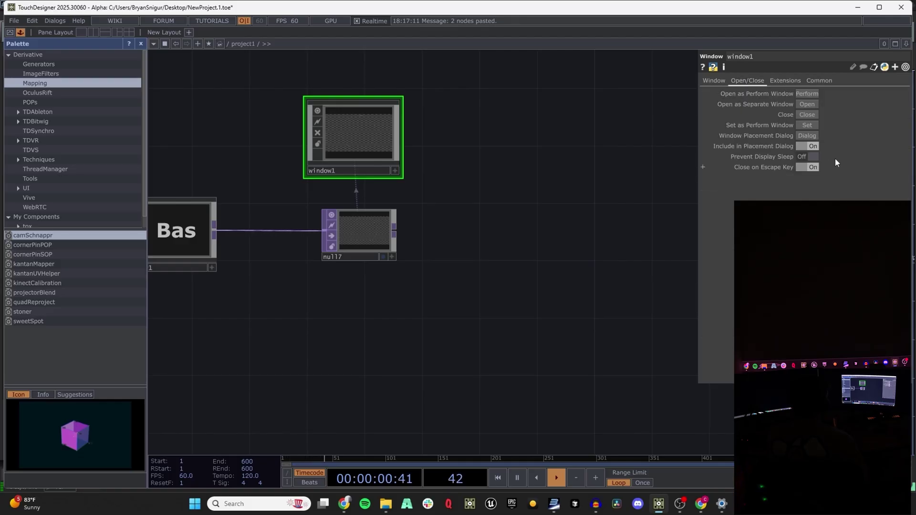
pyautogui.click(806, 104)
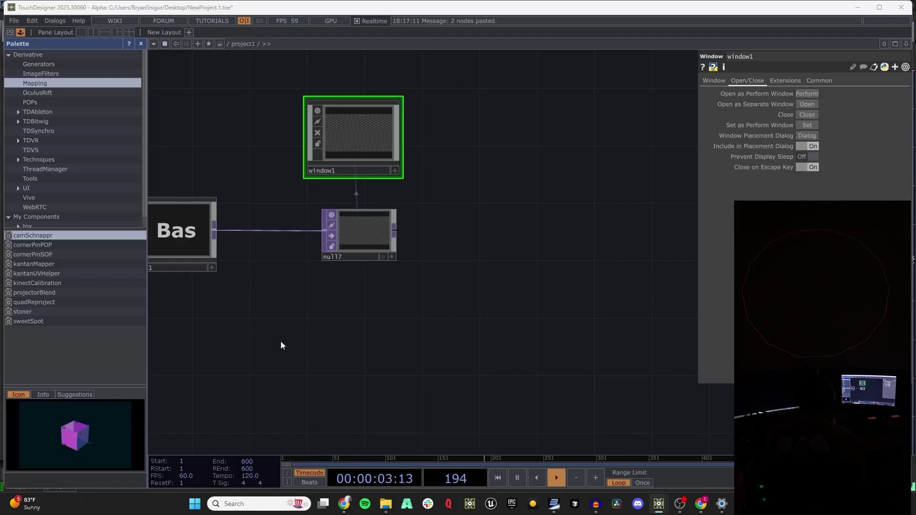
# Step: Return to the earlier part of the network, below the camera and light, and start adding a new operator there
pyautogui.moveTo(196, 330); pyautogui.dragTo(608, 276)
pyautogui.scroll(-5, 610, 275)
pyautogui.moveTo(154, 290); pyautogui.dragTo(448, 207)
pyautogui.scroll(4, 439, 190)
pyautogui.press('Tab')
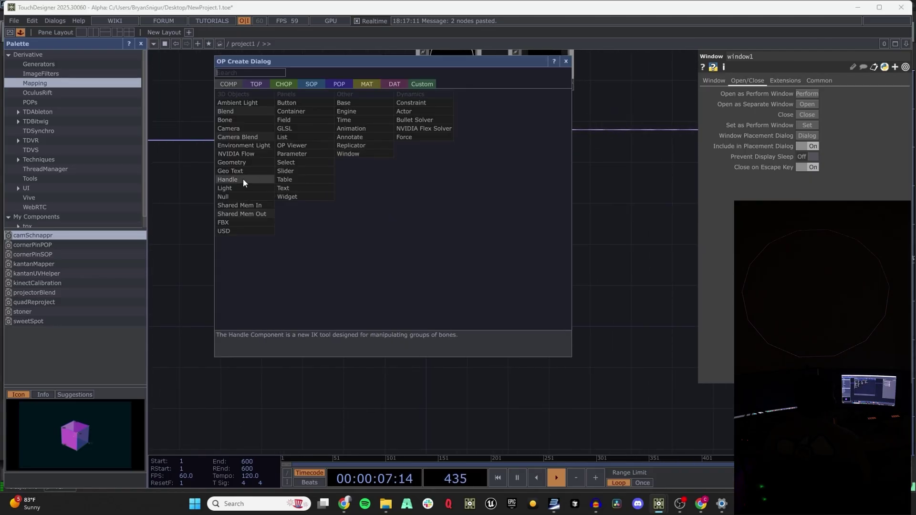
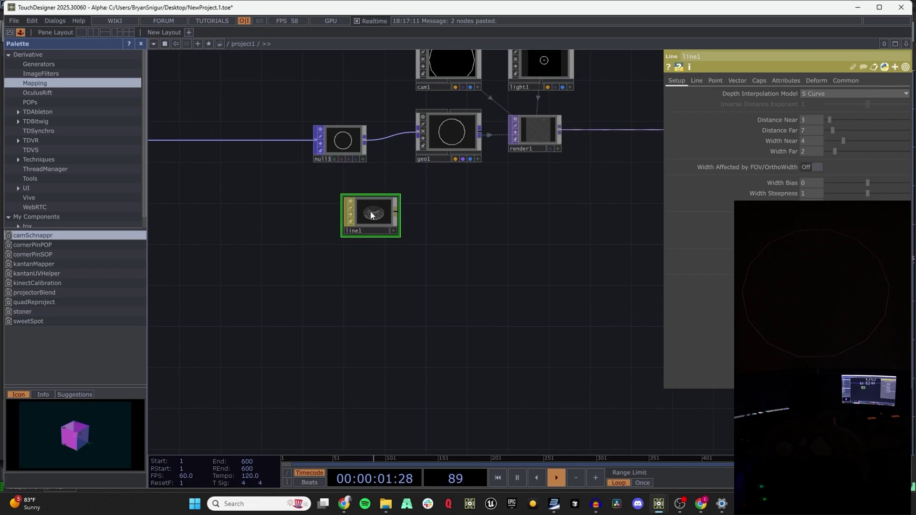
# Step: Add a Null MAT after line1 and assign it to geo1 as its material
pyautogui.hotkey('ctrl', 'alt', 'n')
pyautogui.click(483, 228)
pyautogui.moveTo(483, 215); pyautogui.dragTo(458, 142)
pyautogui.click(458, 141)
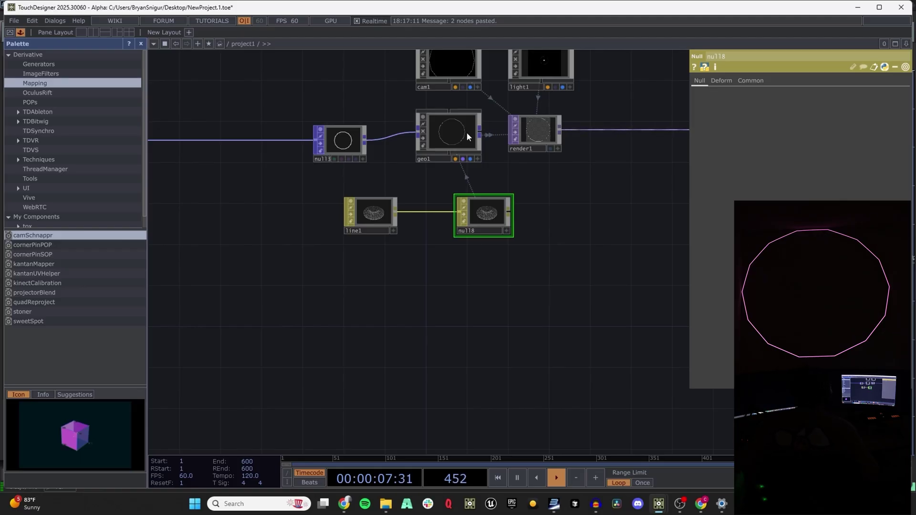
# Step: Add a Grid POP above and to the left of null1 and connect it to null1's input in place of the circle
pyautogui.moveTo(406, 112); pyautogui.dragTo(794, 141)
pyautogui.moveTo(290, 136); pyautogui.dragTo(454, 144)
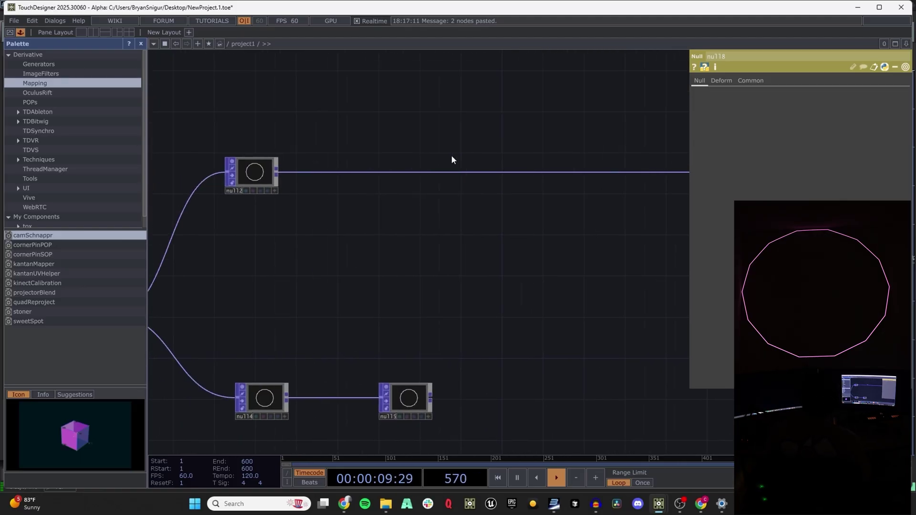
pyautogui.moveTo(384, 131); pyautogui.dragTo(557, 71)
pyautogui.press('Tab')
pyautogui.write('gr')
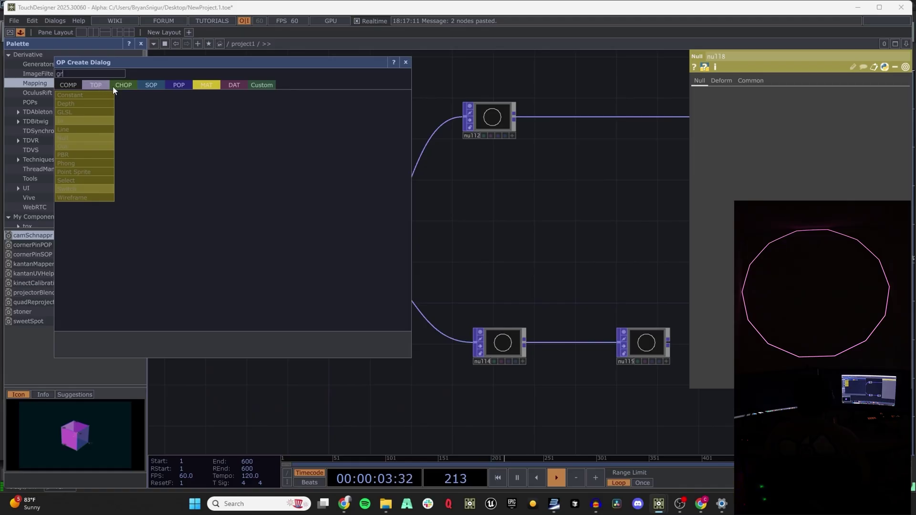
pyautogui.click(170, 85)
pyautogui.click(125, 121)
pyautogui.click(222, 202)
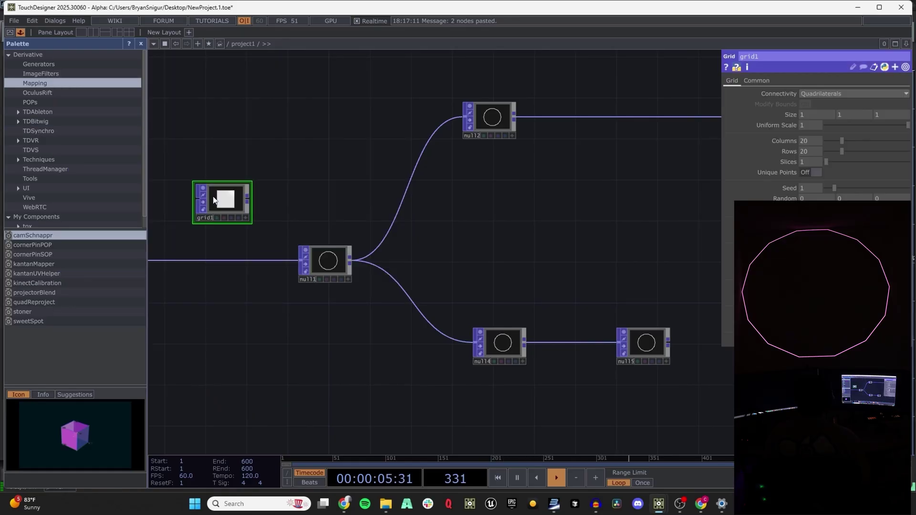
pyautogui.moveTo(248, 200); pyautogui.dragTo(311, 270)
pyautogui.click(311, 270)
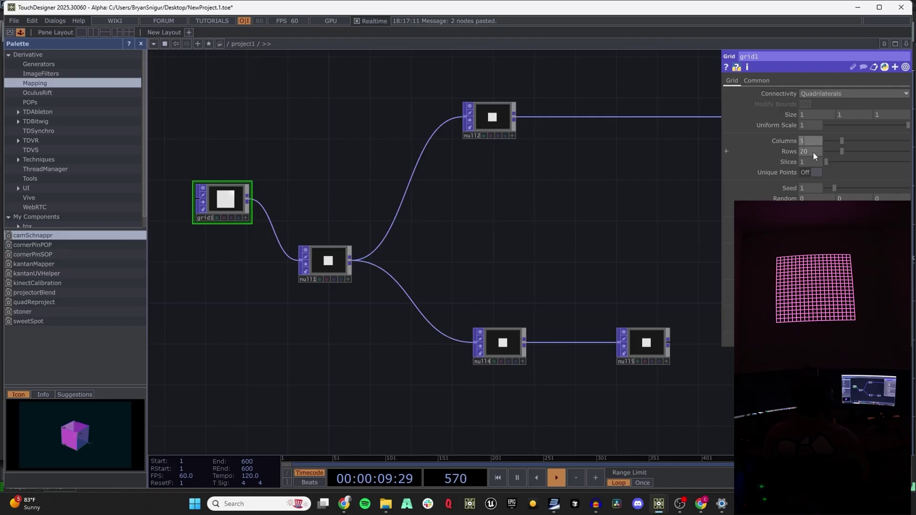
# Step: Set the grid to 5 columns and 5 rows with Lines connectivity and a uniform scale of 2
pyautogui.moveTo(813, 153); pyautogui.dragTo(672, 141)
pyautogui.click(820, 93)
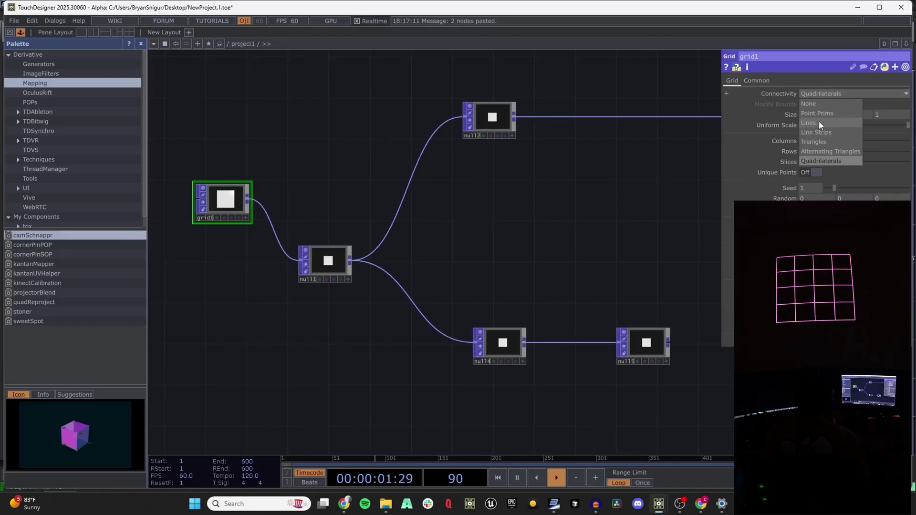
pyautogui.click(819, 122)
pyautogui.moveTo(530, 207); pyautogui.dragTo(441, 207)
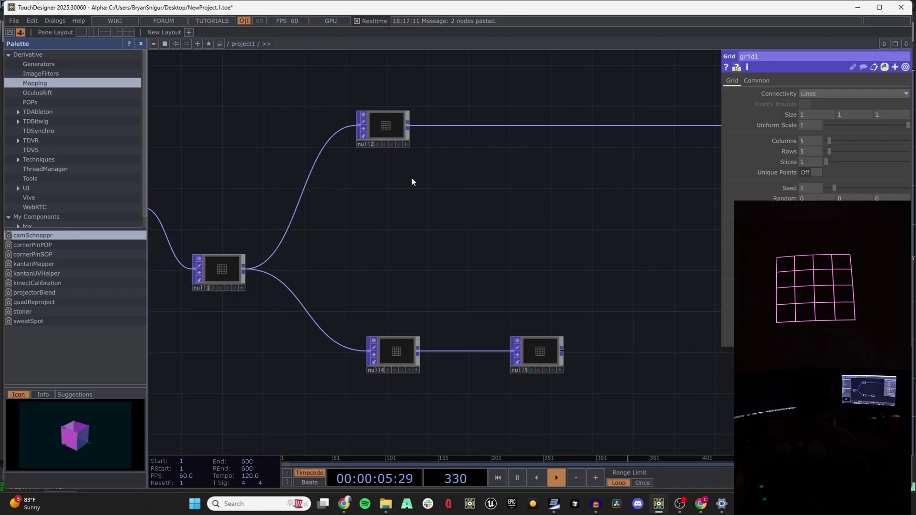
pyautogui.scroll(-5, 357, 255)
pyautogui.click(808, 126)
pyautogui.write('2')
# Step: Move the disconnected circle operator closer to the grid operator
pyautogui.moveTo(521, 222); pyautogui.dragTo(581, 195)
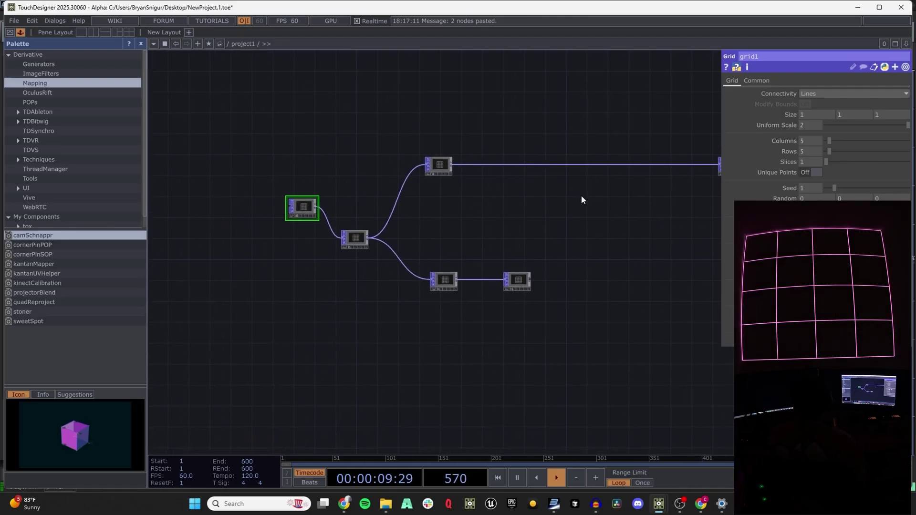
pyautogui.scroll(6, 272, 216)
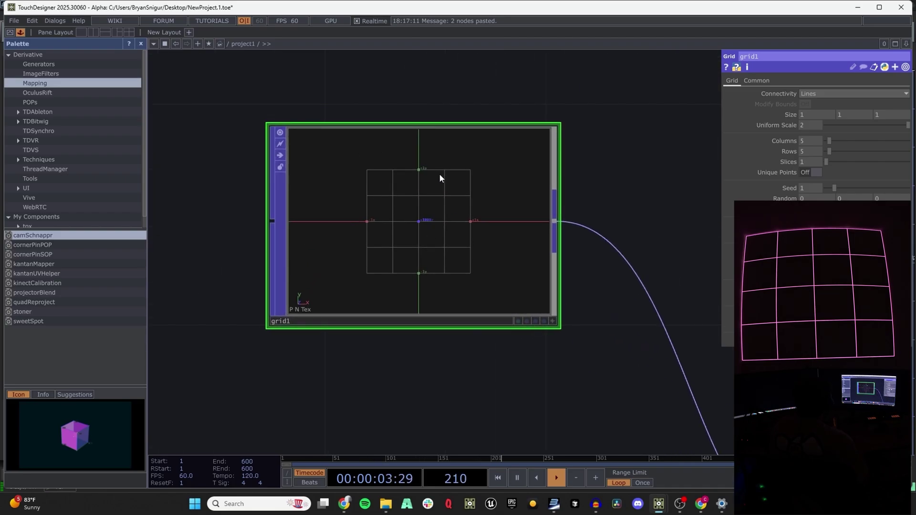
pyautogui.scroll(3, 439, 175)
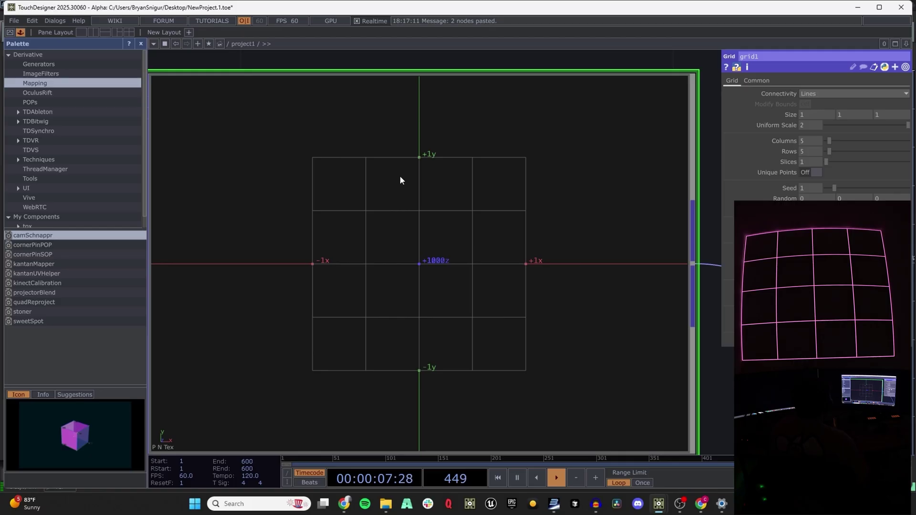
pyautogui.scroll(-8, 302, 228)
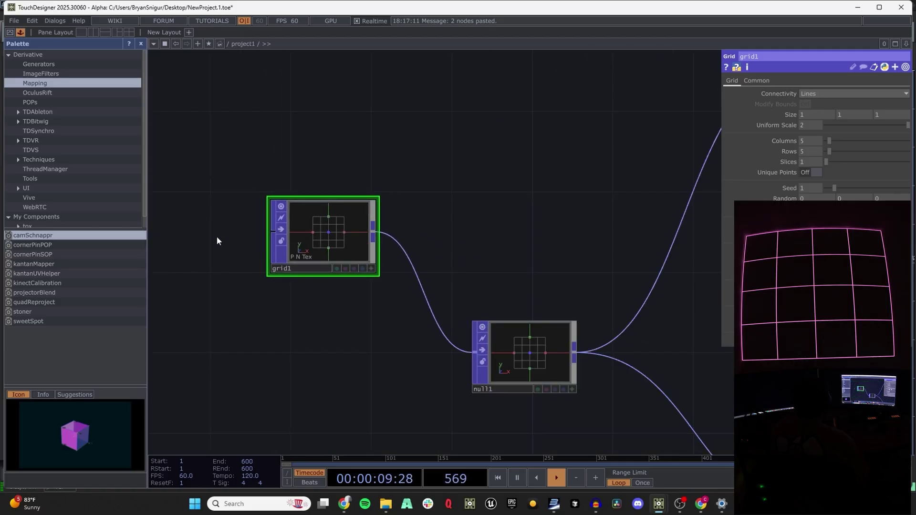
pyautogui.scroll(-6, 250, 193)
pyautogui.moveTo(348, 148); pyautogui.dragTo(456, 159)
pyautogui.moveTo(244, 236); pyautogui.dragTo(334, 230)
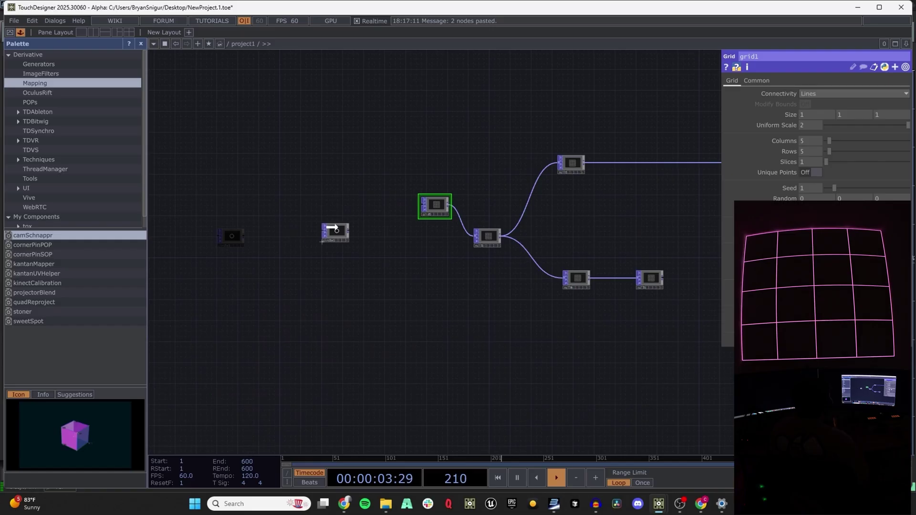
# Step: Compare the grid's X and Y extents with its framing in render1, temporarily showing the render as the network background
pyautogui.moveTo(409, 160); pyautogui.dragTo(208, 163)
pyautogui.scroll(6, 217, 196)
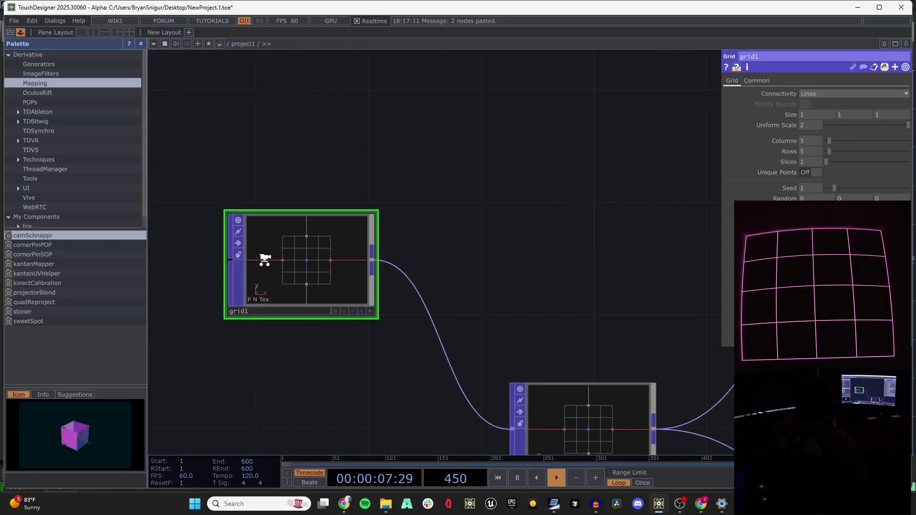
pyautogui.scroll(4, 318, 248)
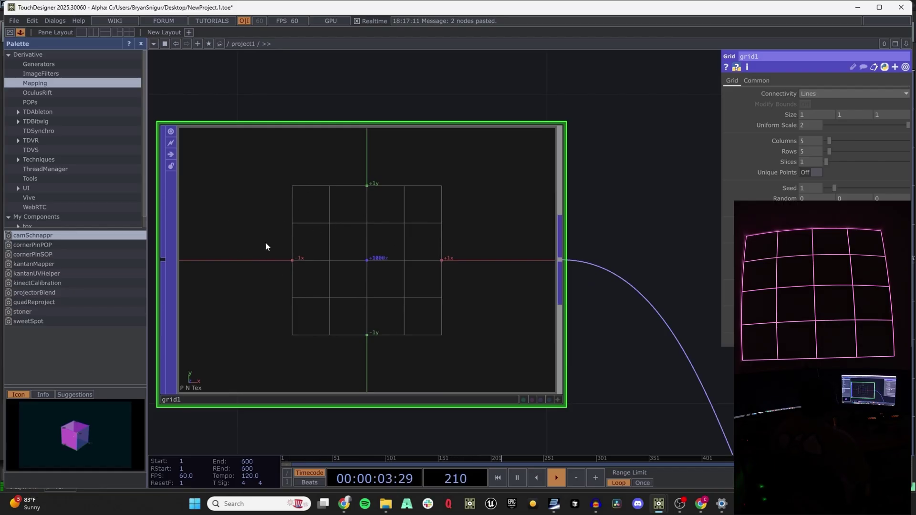
pyautogui.scroll(-8, 344, 238)
pyautogui.moveTo(443, 240); pyautogui.dragTo(162, 228)
pyautogui.moveTo(615, 225); pyautogui.dragTo(252, 218)
pyautogui.scroll(5, 551, 153)
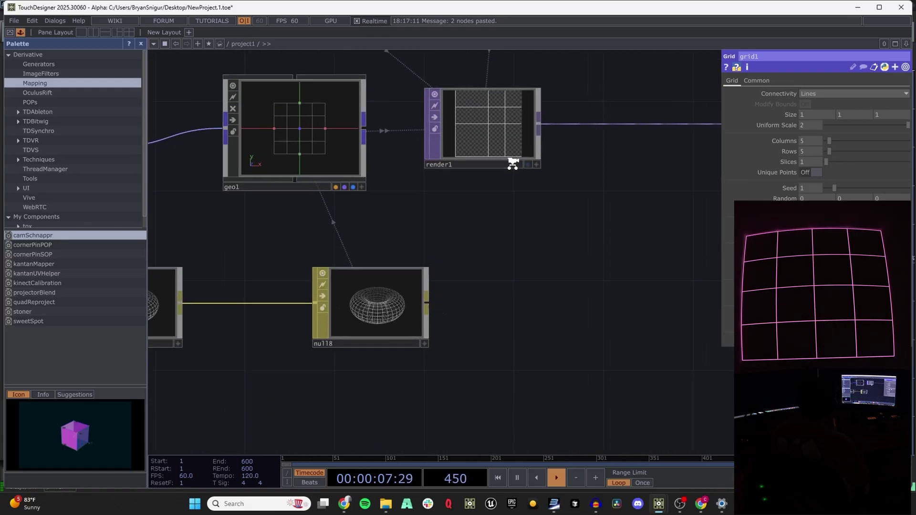
pyautogui.click(545, 176)
pyautogui.moveTo(155, 221); pyautogui.dragTo(119, 234)
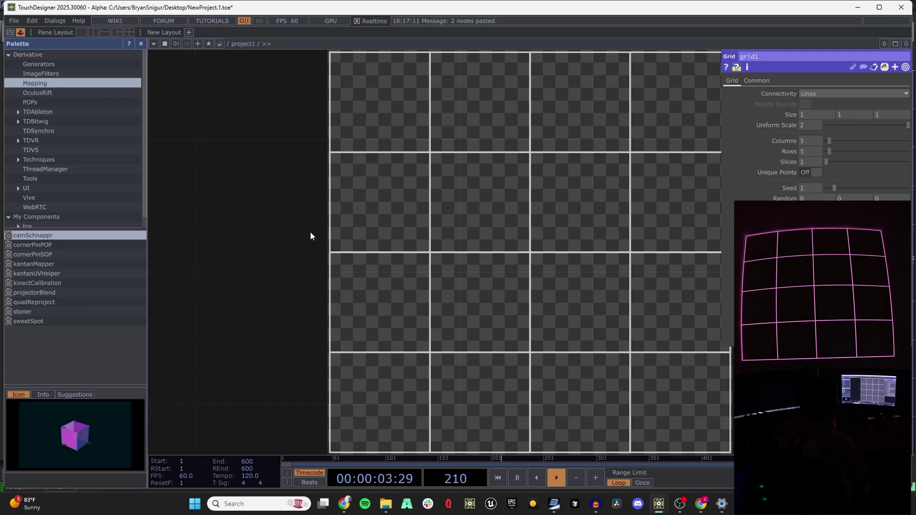
pyautogui.moveTo(251, 216); pyautogui.dragTo(448, 221)
pyautogui.scroll(-6, 449, 221)
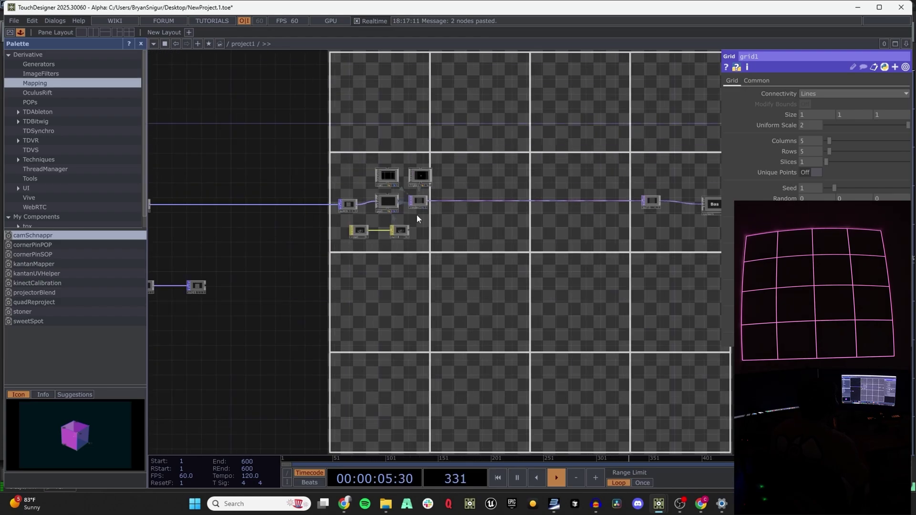
pyautogui.scroll(3, 423, 210)
pyautogui.scroll(1, 423, 211)
pyautogui.click(436, 206)
pyautogui.moveTo(420, 251); pyautogui.dragTo(475, 239)
pyautogui.scroll(-7, 330, 182)
# Step: Enter the corner1 component near the end of the render chain and bring up its Corner Pin TOP's corner parameters
pyautogui.moveTo(310, 251); pyautogui.dragTo(436, 292)
pyautogui.scroll(5, 204, 256)
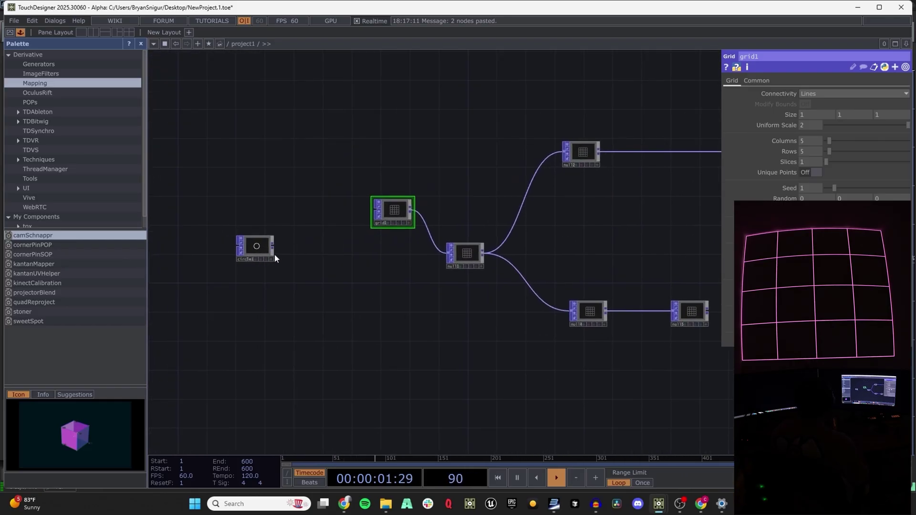
pyautogui.scroll(-4, 468, 247)
pyautogui.moveTo(631, 284); pyautogui.dragTo(319, 246)
pyautogui.scroll(-4, 319, 247)
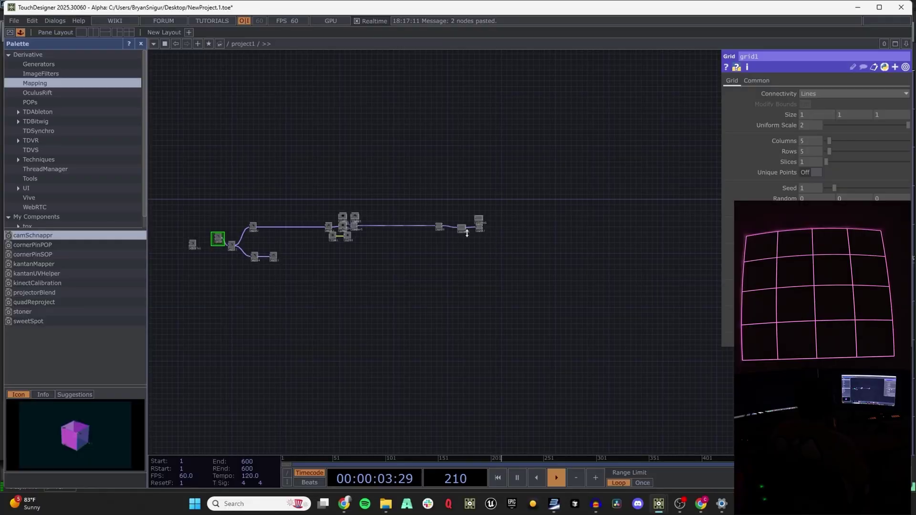
pyautogui.scroll(7, 465, 233)
pyautogui.click(454, 210)
pyautogui.press('i')
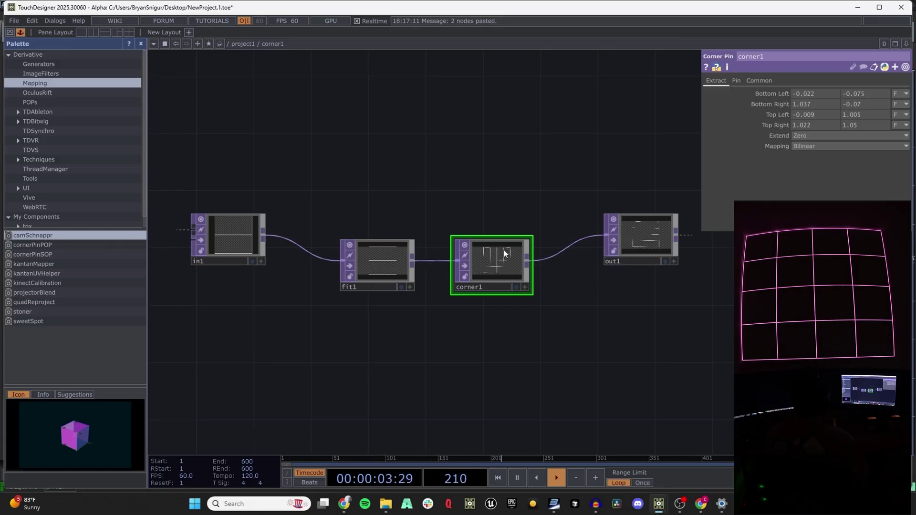
pyautogui.moveTo(827, 90); pyautogui.dragTo(827, 113, button='middle')
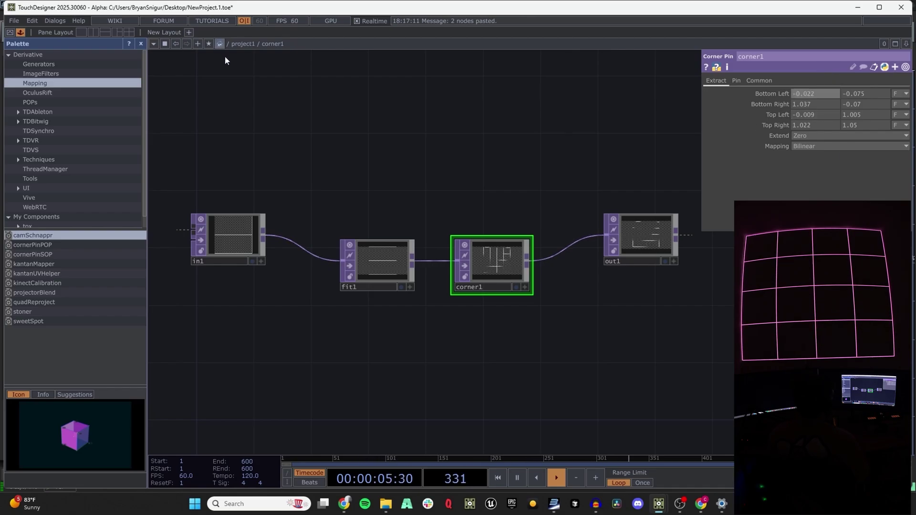
# Step: Add a kantanMapper component above the corner pin chain and connect its output to out1
pyautogui.moveTo(240, 119); pyautogui.dragTo(421, 146)
pyautogui.moveTo(482, 153); pyautogui.dragTo(363, 119)
pyautogui.moveTo(23, 266); pyautogui.dragTo(312, 167)
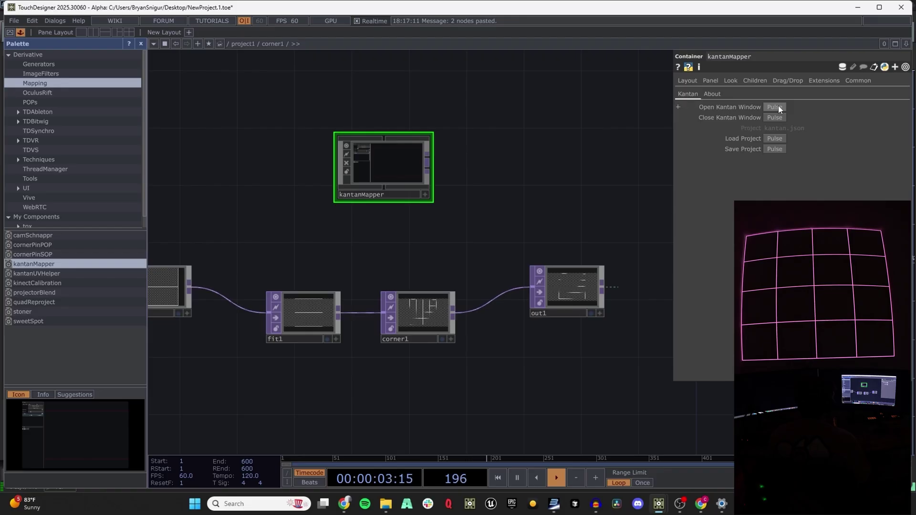
pyautogui.click(427, 158)
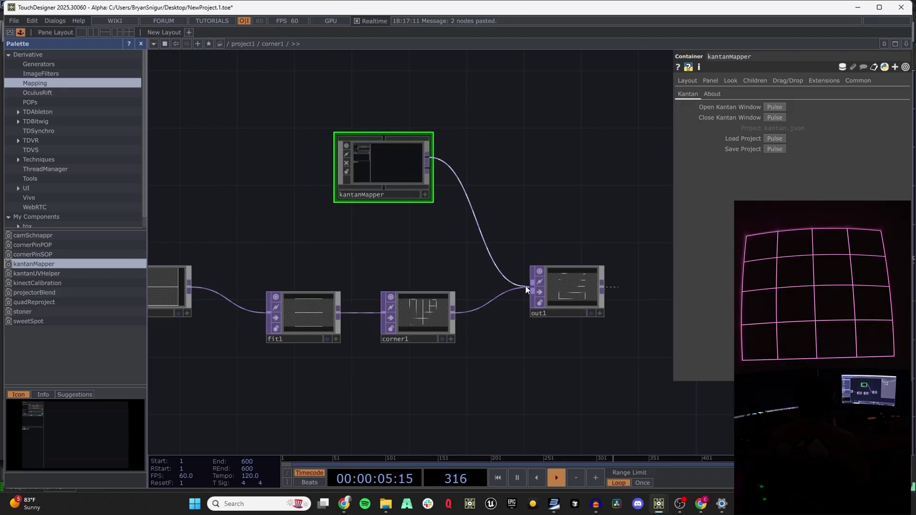
pyautogui.click(530, 287)
# Step: Open the Kantan window and draw a rectangle about 554 by 666 in the middle of the canvas
pyautogui.moveTo(300, 154); pyautogui.dragTo(480, 189)
pyautogui.click(769, 108)
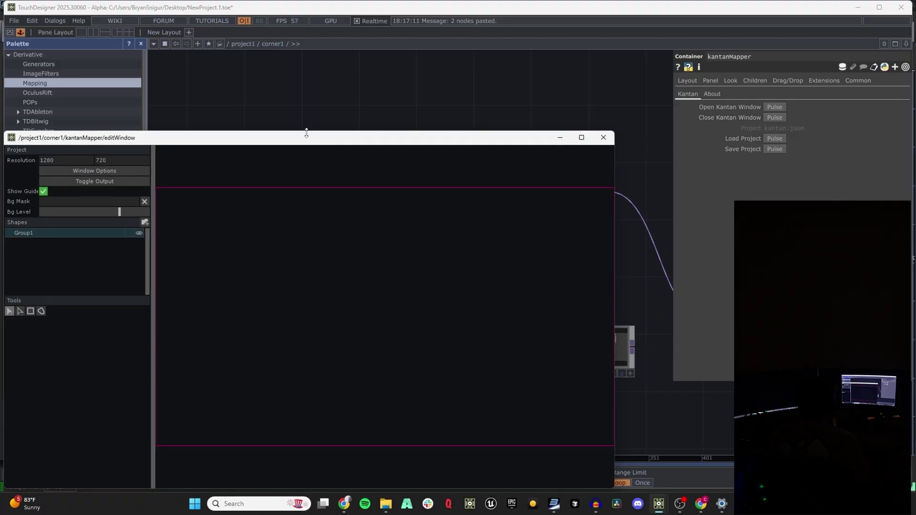
pyautogui.moveTo(312, 145); pyautogui.dragTo(596, 75)
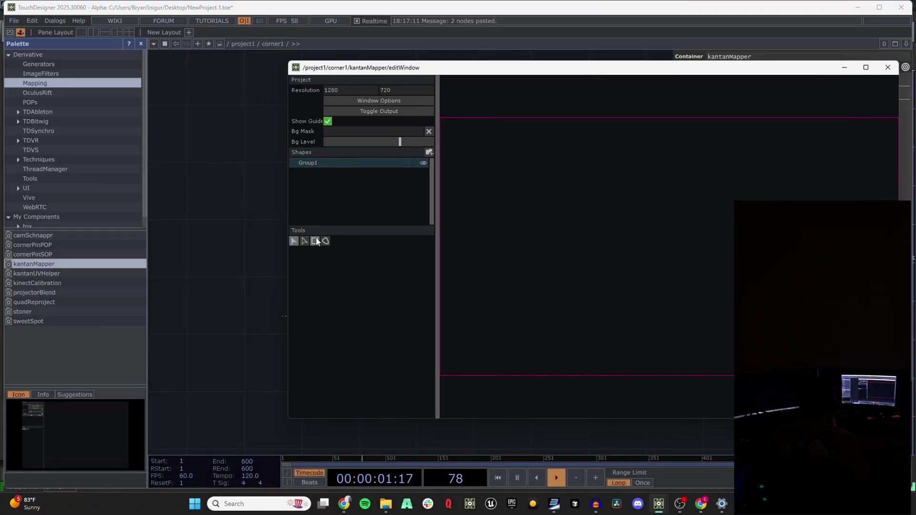
pyautogui.moveTo(541, 127); pyautogui.dragTo(739, 366)
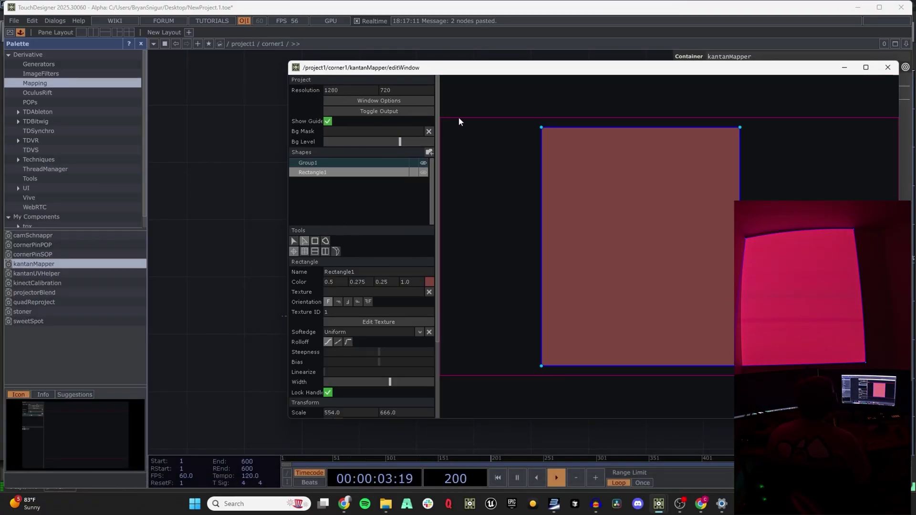
# Step: Adjust the rectangle's four corners to match the laser-projected square, moving both right-hand corners outward
pyautogui.moveTo(543, 127)
pyautogui.mouseDown()
pyautogui.moveTo(551, 127)
pyautogui.moveTo(543, 124)
pyautogui.mouseUp()
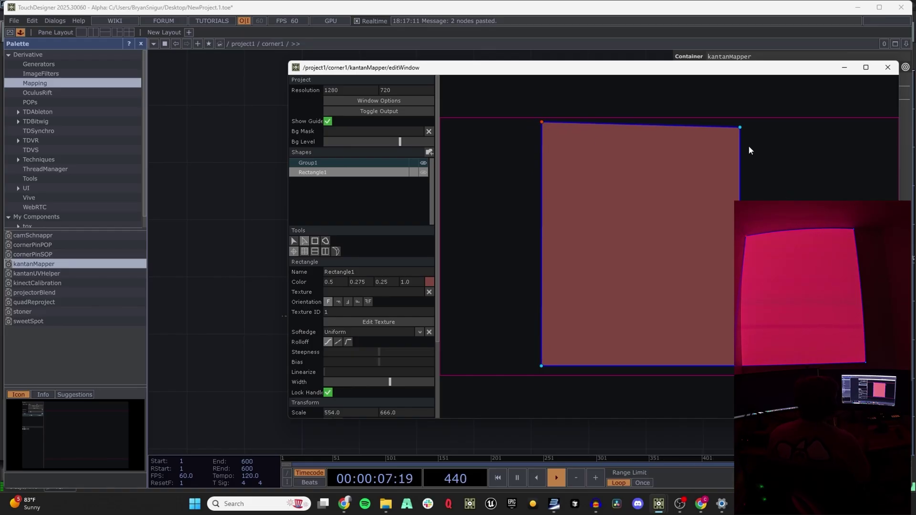
pyautogui.moveTo(740, 127); pyautogui.dragTo(791, 127)
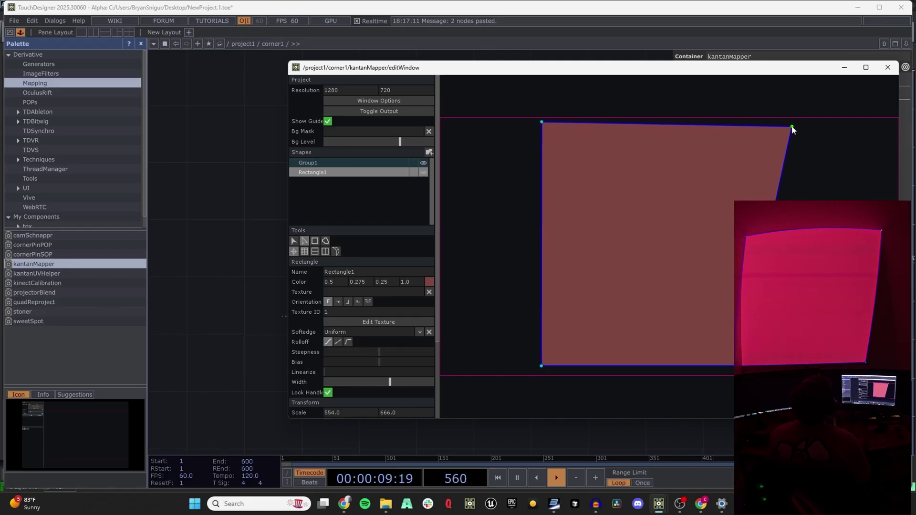
pyautogui.moveTo(740, 366); pyautogui.dragTo(790, 366)
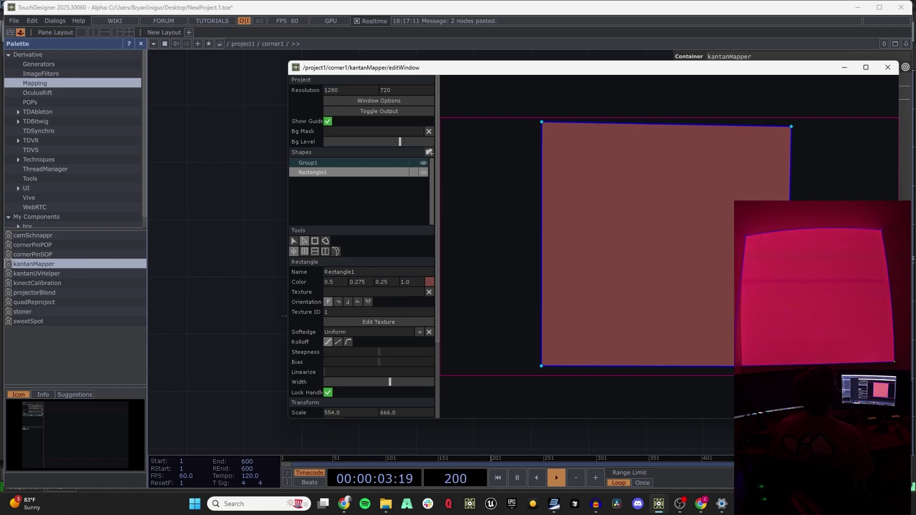
pyautogui.moveTo(542, 367); pyautogui.dragTo(547, 367)
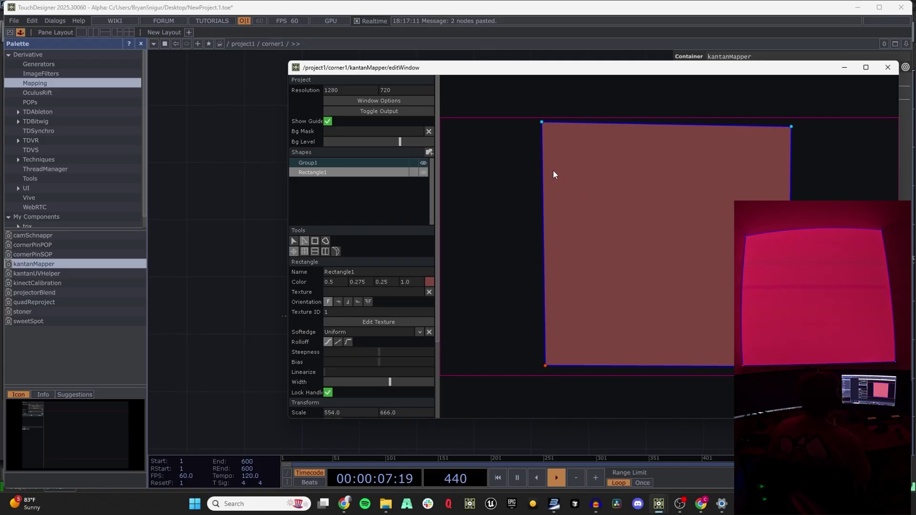
# Step: Assign the in1 TOP to the mapped rectangle as its texture
pyautogui.moveTo(379, 71); pyautogui.dragTo(446, 60)
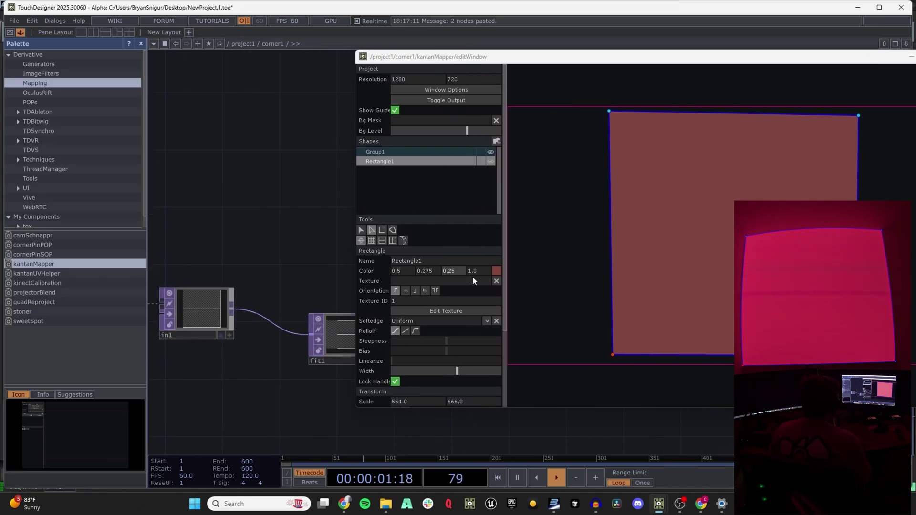
pyautogui.moveTo(214, 315); pyautogui.dragTo(398, 282)
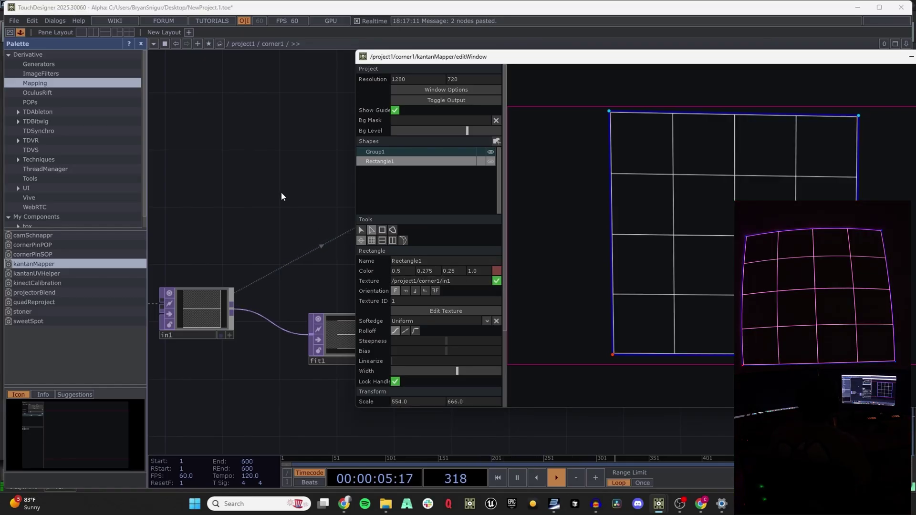
pyautogui.click(552, 208)
# Step: Warp the textured rectangle by pulling its upper-left corner outward, return the corner to its place, and deselect the shape
pyautogui.click(610, 114)
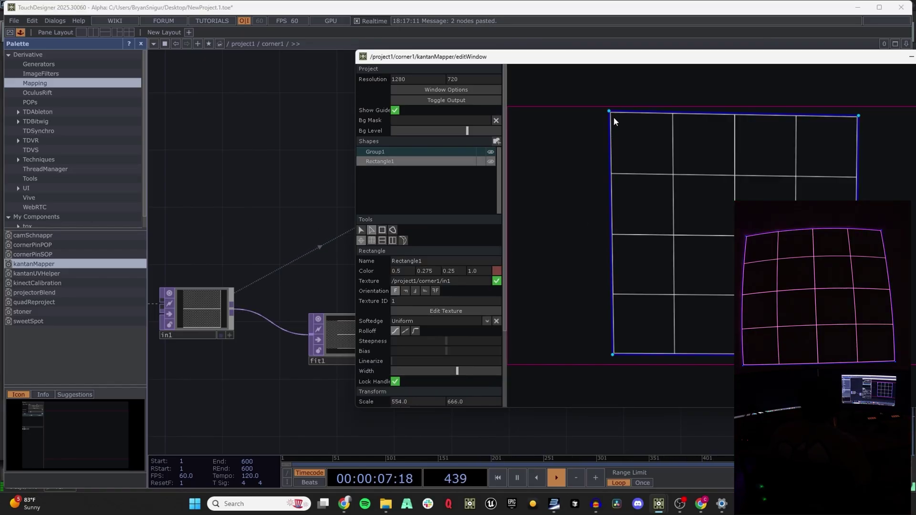
pyautogui.moveTo(610, 113); pyautogui.dragTo(552, 164)
pyautogui.moveTo(718, 58); pyautogui.dragTo(521, 43)
pyautogui.moveTo(353, 148); pyautogui.dragTo(410, 95)
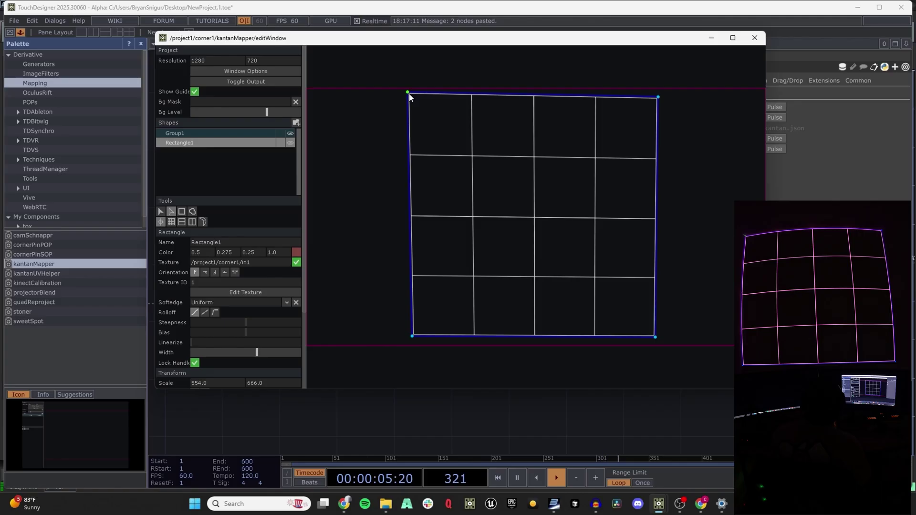
pyautogui.click(380, 123)
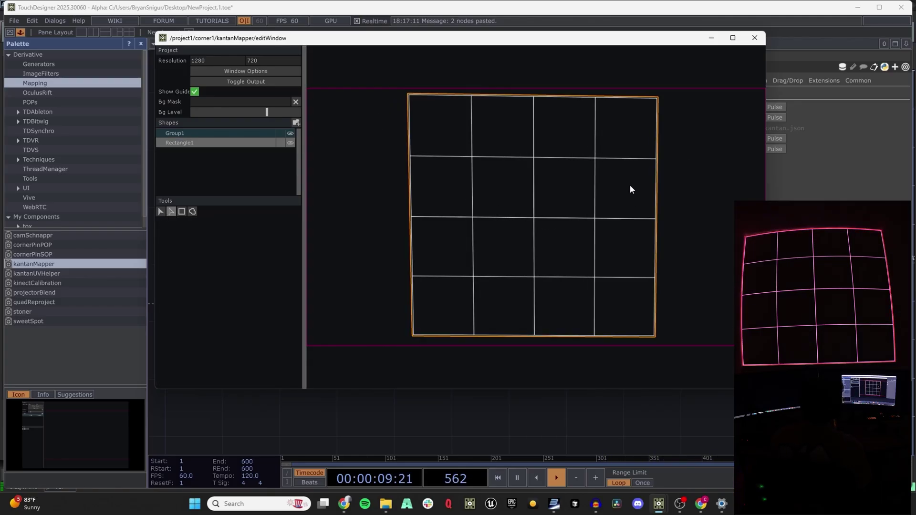
# Step: Close the Kantan window and delete the kantanMapper component from the corner1 network
pyautogui.click(638, 84)
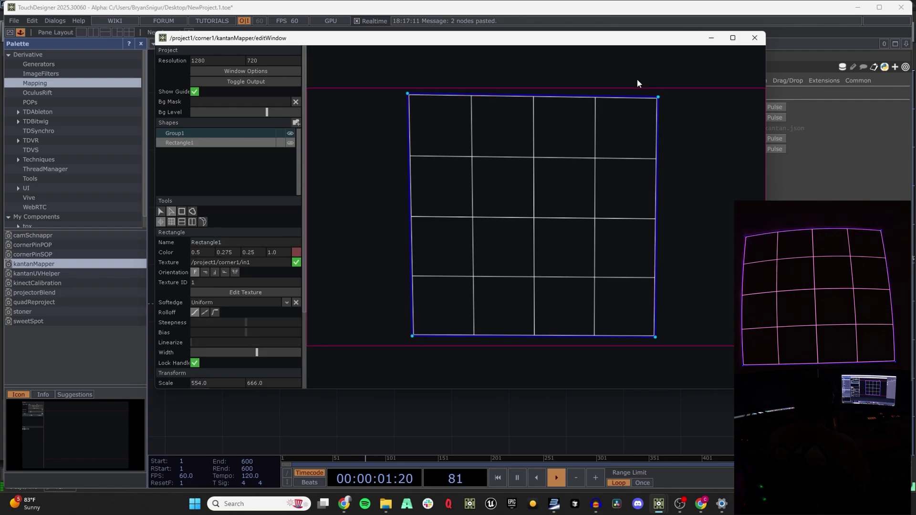
pyautogui.click(368, 139)
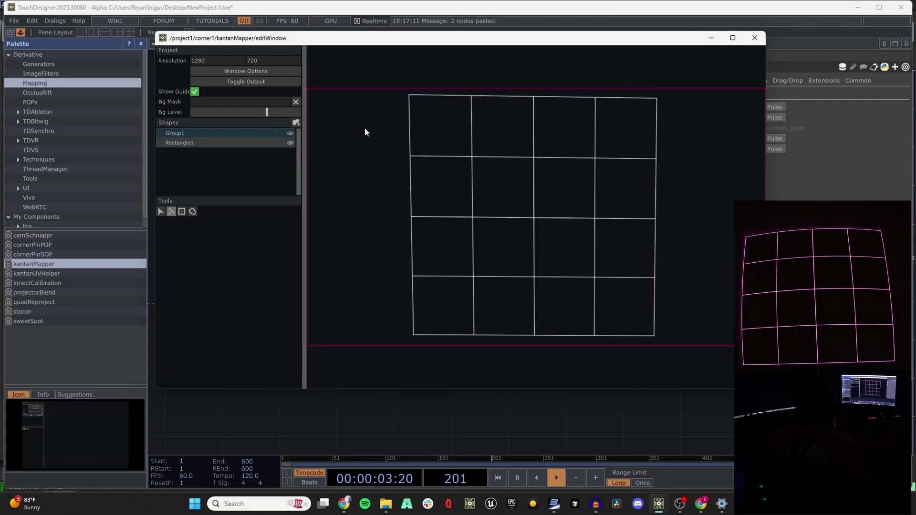
pyautogui.click(754, 38)
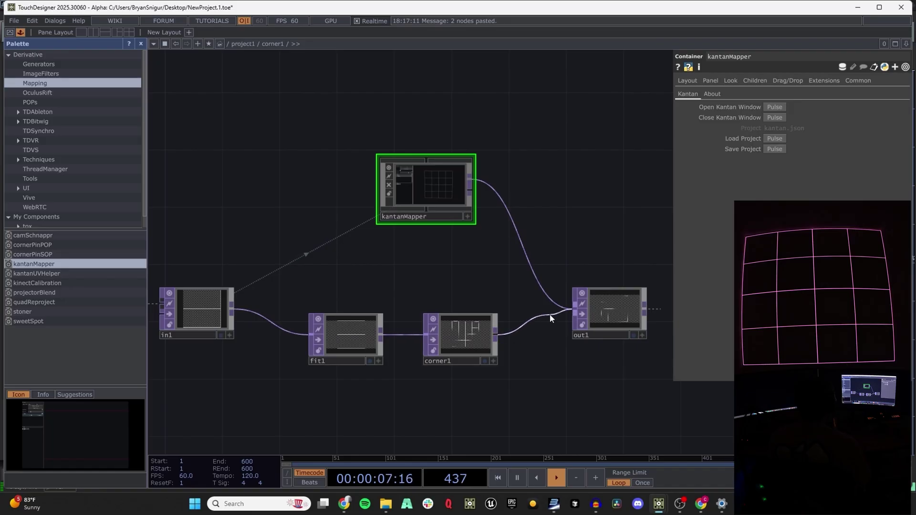
pyautogui.press('Delete')
pyautogui.moveTo(418, 178); pyautogui.dragTo(597, 154)
# Step: Go back up to the project1 network and line up the grid1 POP with the null it feeds
pyautogui.press('u')
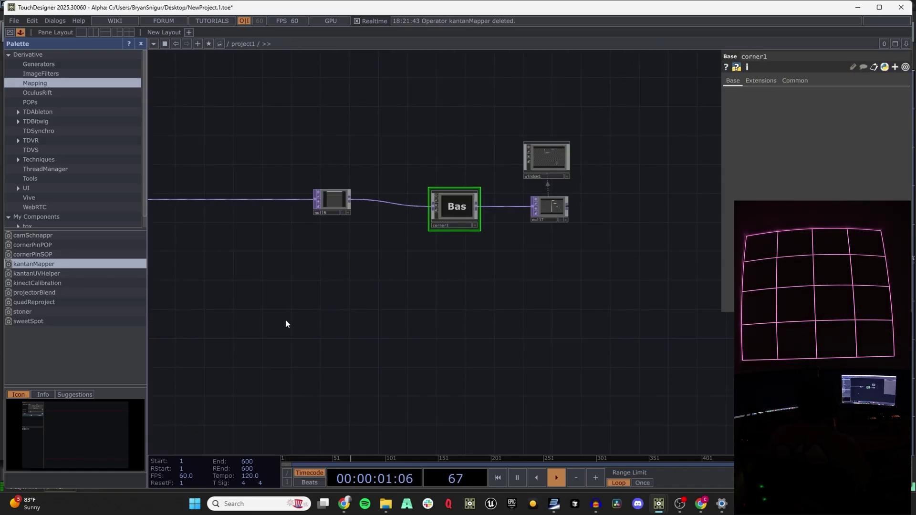
pyautogui.moveTo(292, 325); pyautogui.dragTo(632, 299)
pyautogui.moveTo(405, 257); pyautogui.dragTo(725, 196)
pyautogui.moveTo(354, 256); pyautogui.dragTo(561, 260)
pyautogui.moveTo(376, 195); pyautogui.dragTo(688, 285)
pyautogui.moveTo(517, 241); pyautogui.dragTo(458, 166)
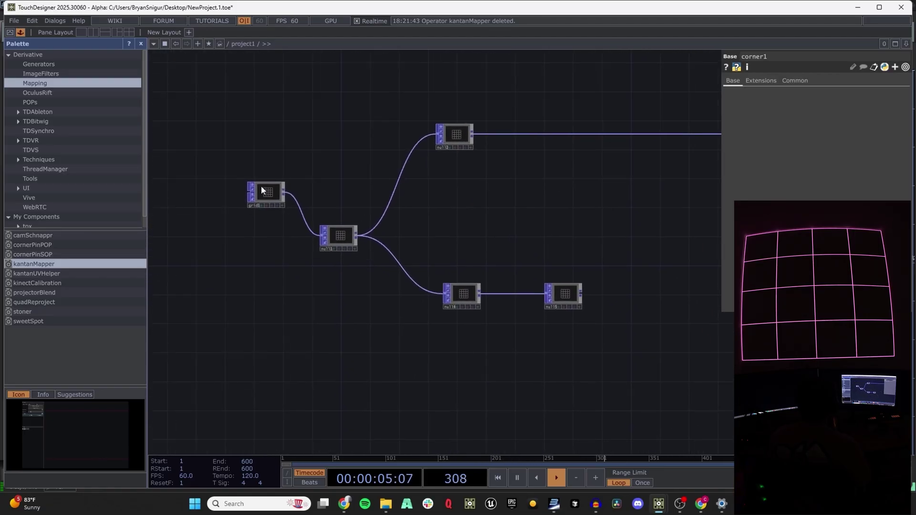
pyautogui.moveTo(262, 191); pyautogui.dragTo(269, 234)
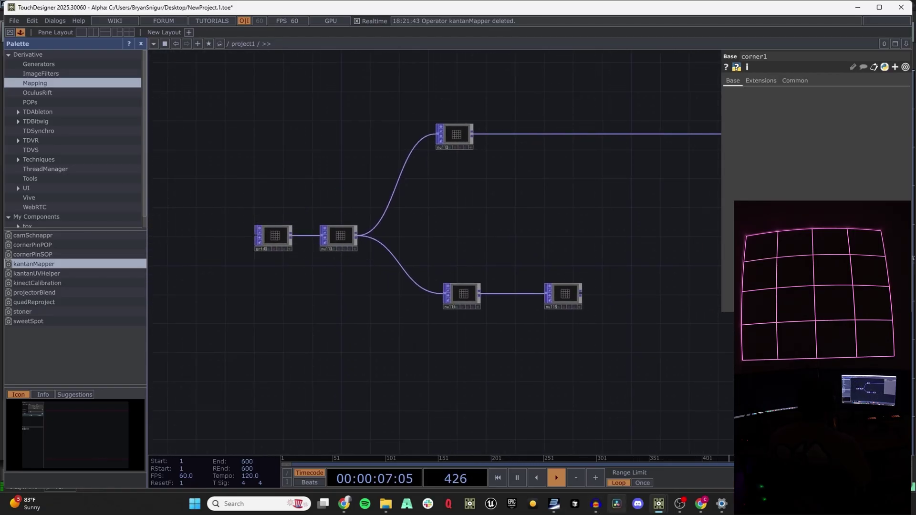
# Step: Glance at BEYOND, return to TouchDesigner and move the lower branch's last null closer to the null feeding it
pyautogui.moveTo(553, 504)
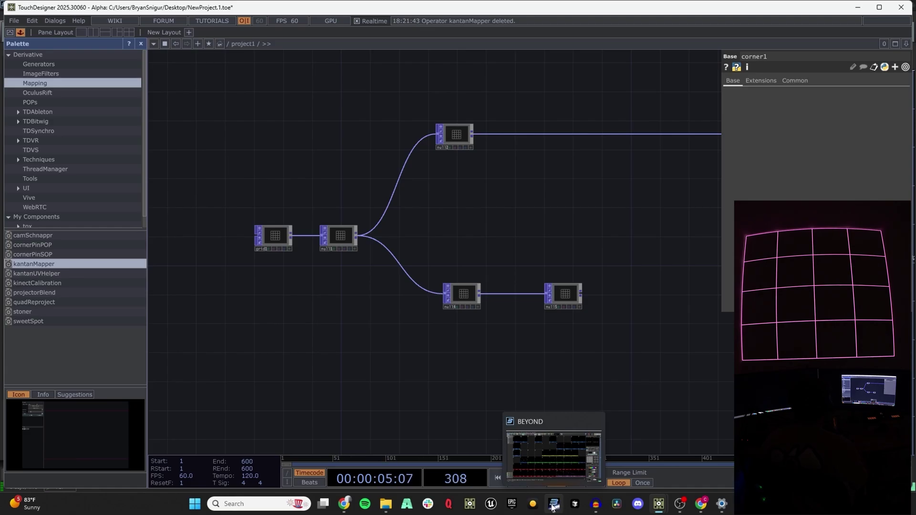
pyautogui.click(553, 503)
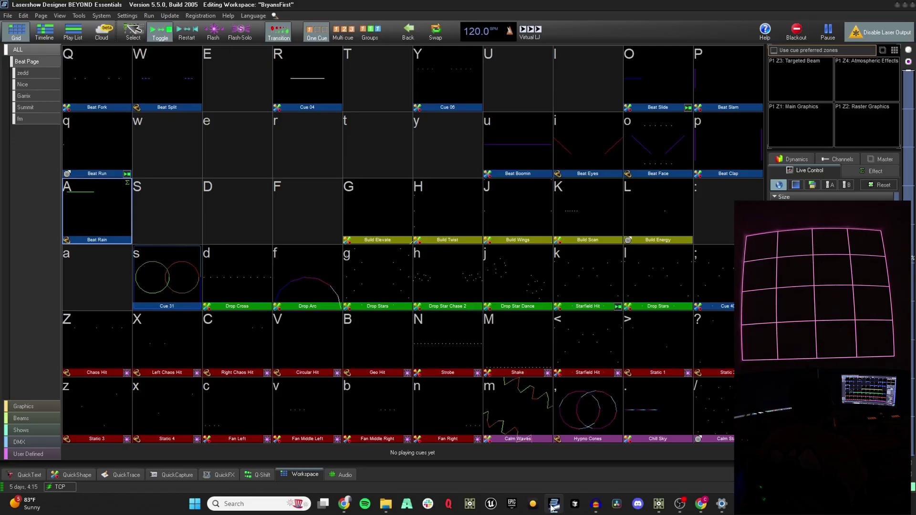
pyautogui.click(553, 504)
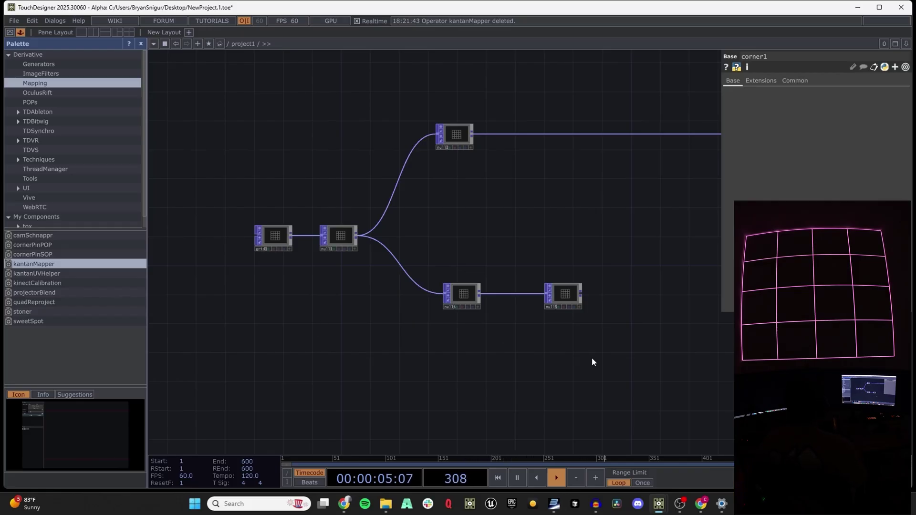
pyautogui.moveTo(575, 304); pyautogui.dragTo(561, 304)
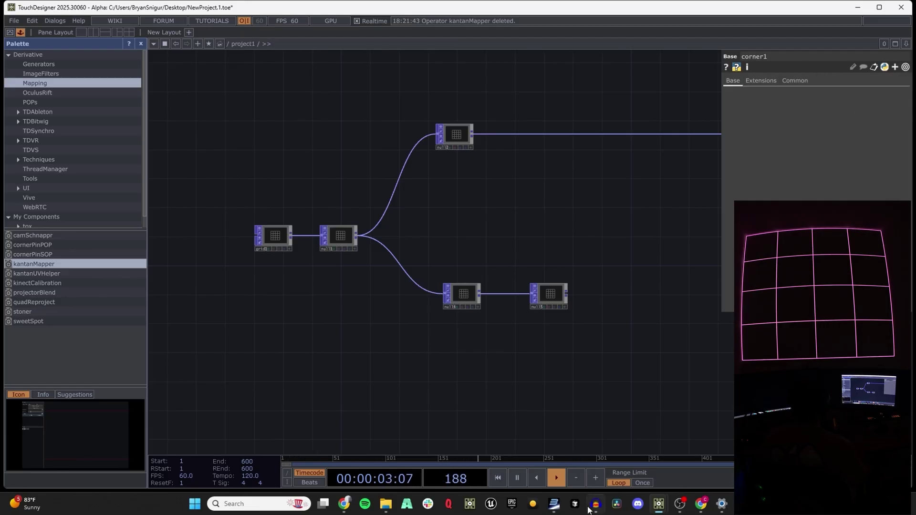
# Step: Switch to BEYOND, examine the Main Graphics projection zone's free-form mesh under its geometric correction, and close the zone settings
pyautogui.click(554, 504)
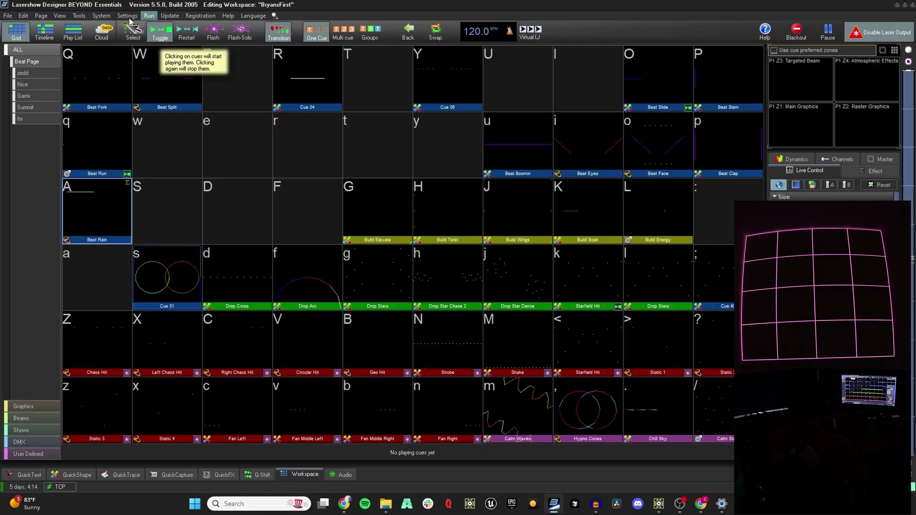
pyautogui.click(127, 15)
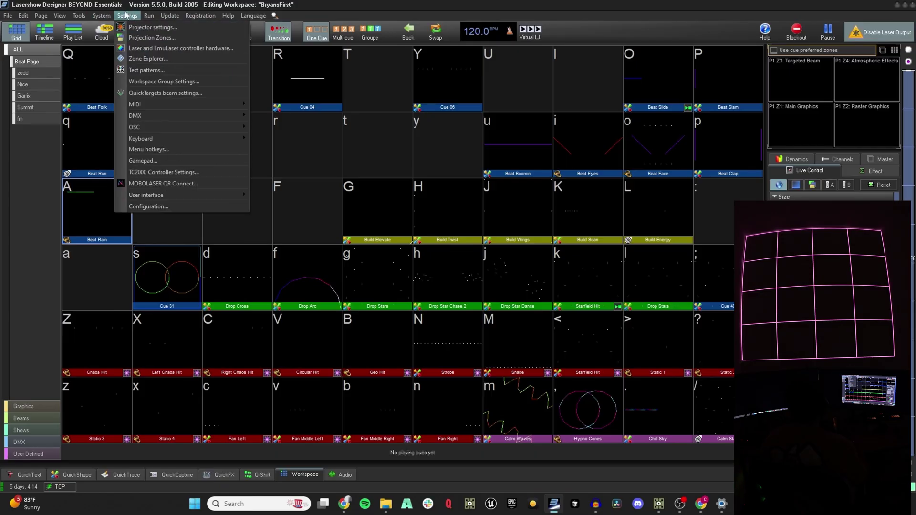
pyautogui.click(158, 38)
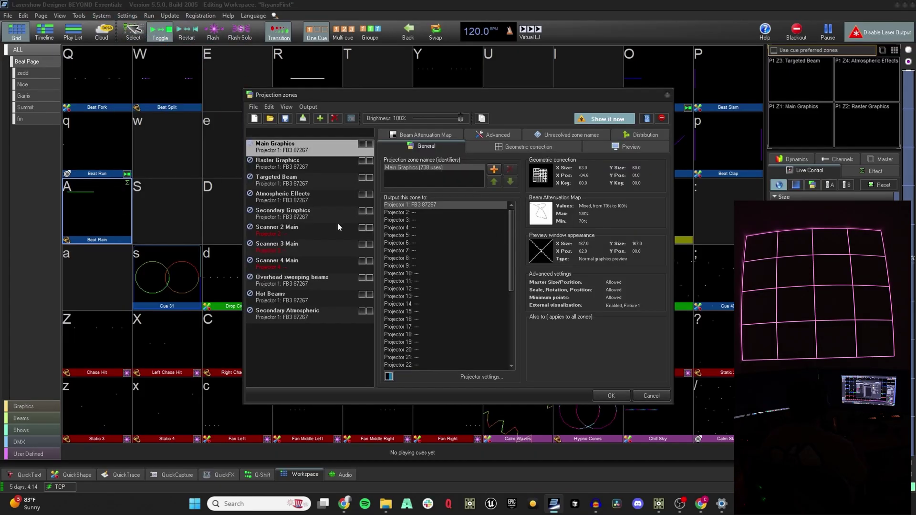
pyautogui.click(505, 147)
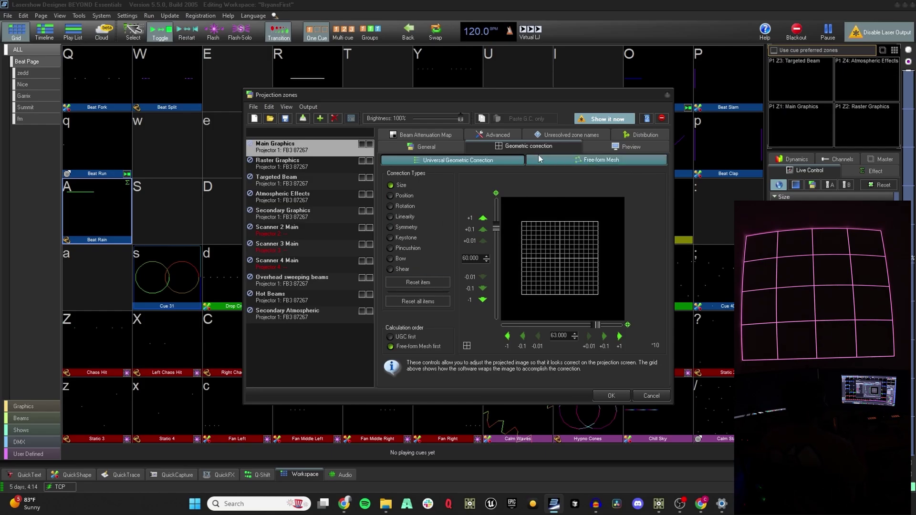
pyautogui.click(573, 160)
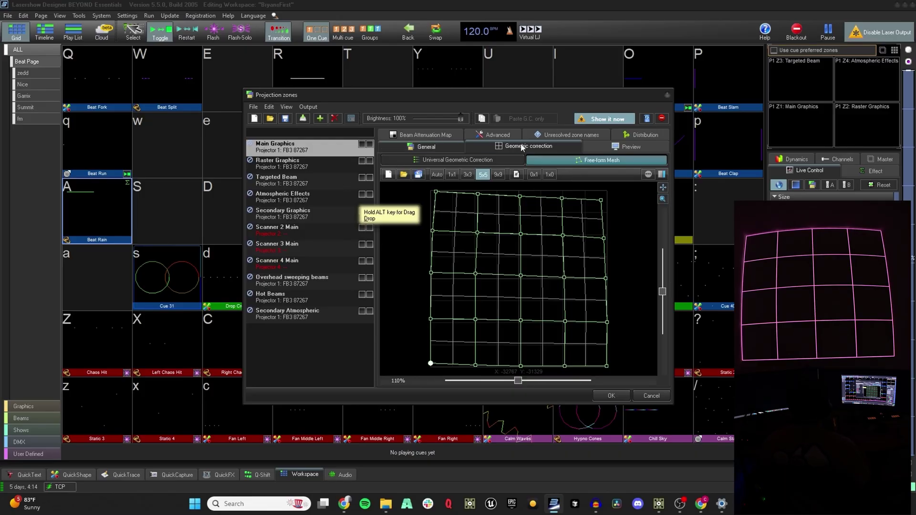
pyautogui.click(614, 396)
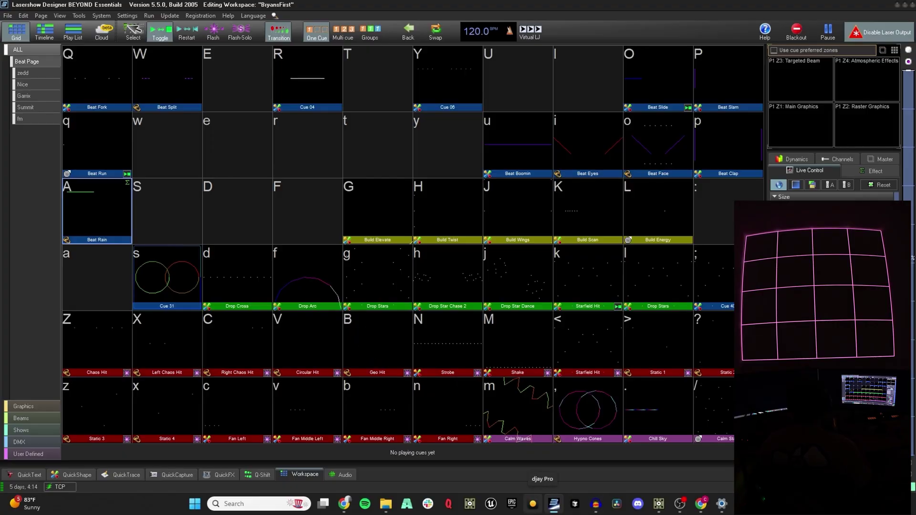
# Step: Switch back to TouchDesigner, wire circle1 into grid1 and delete grid1 so the circle feeds the null directly
pyautogui.moveTo(596, 503)
pyautogui.moveTo(658, 507)
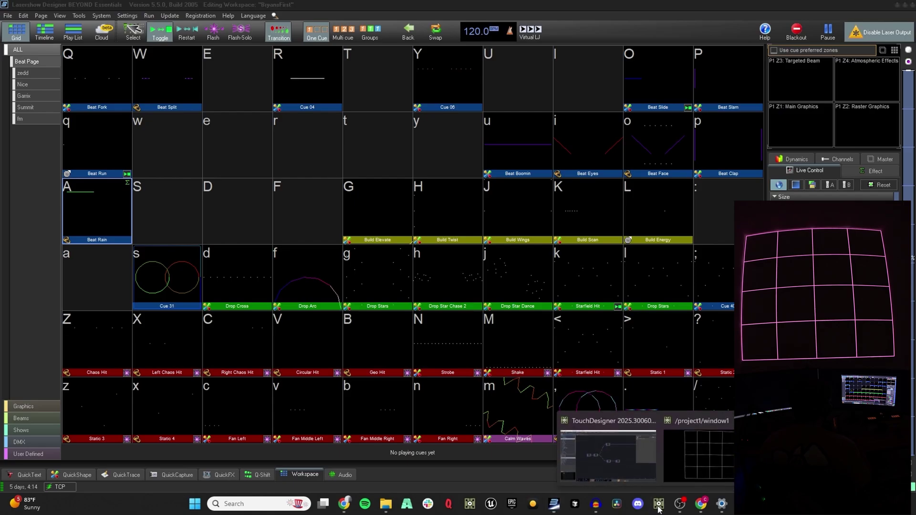
pyautogui.click(562, 442)
pyautogui.moveTo(149, 231); pyautogui.dragTo(296, 232)
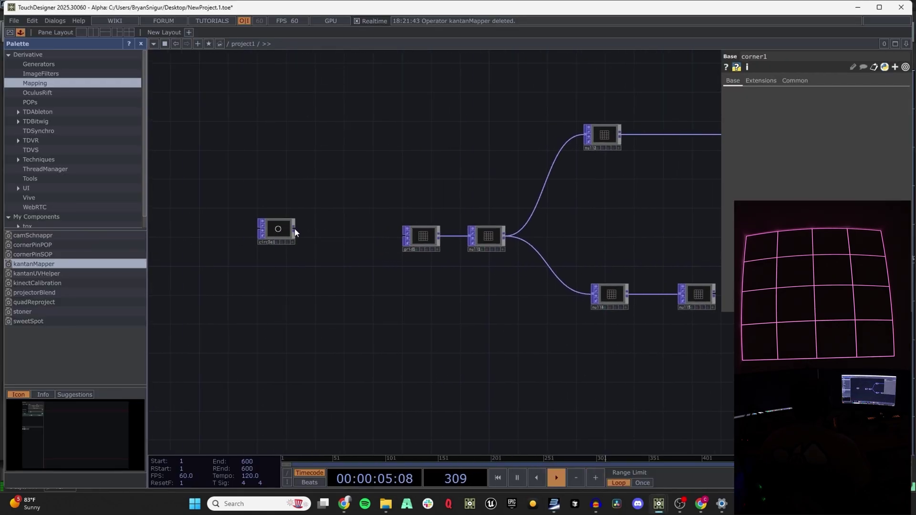
pyautogui.click(406, 236)
pyautogui.click(425, 242)
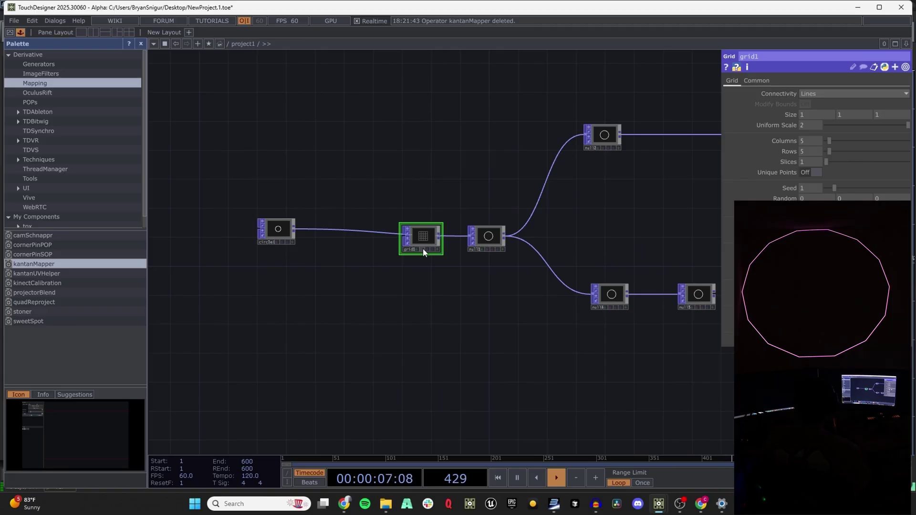
pyautogui.press('Delete')
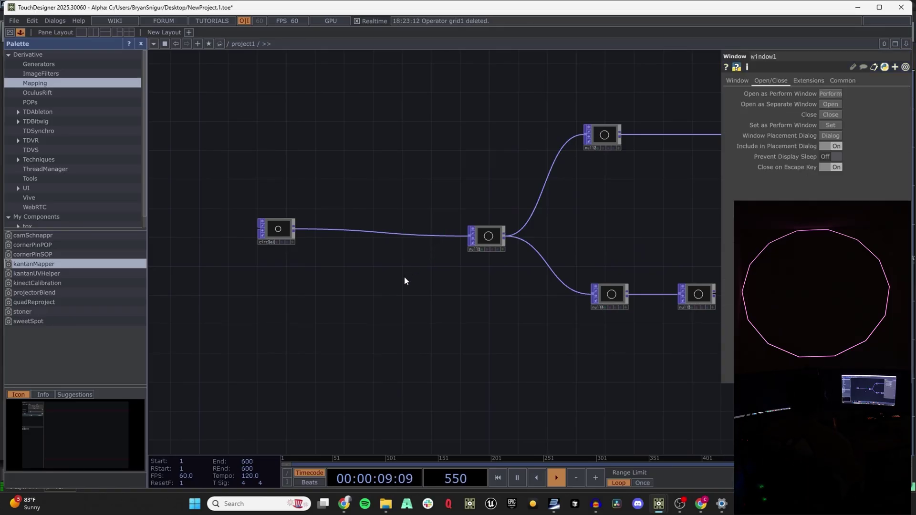
# Step: Add a Pangolin CHOP beside the last null of the lower branch
pyautogui.moveTo(404, 276); pyautogui.dragTo(371, 286)
pyautogui.scroll(3, 275, 234)
pyautogui.moveTo(226, 247); pyautogui.dragTo(241, 261)
pyautogui.moveTo(365, 310); pyautogui.dragTo(204, 235)
pyautogui.scroll(-3, 204, 235)
pyautogui.moveTo(539, 301); pyautogui.dragTo(473, 284)
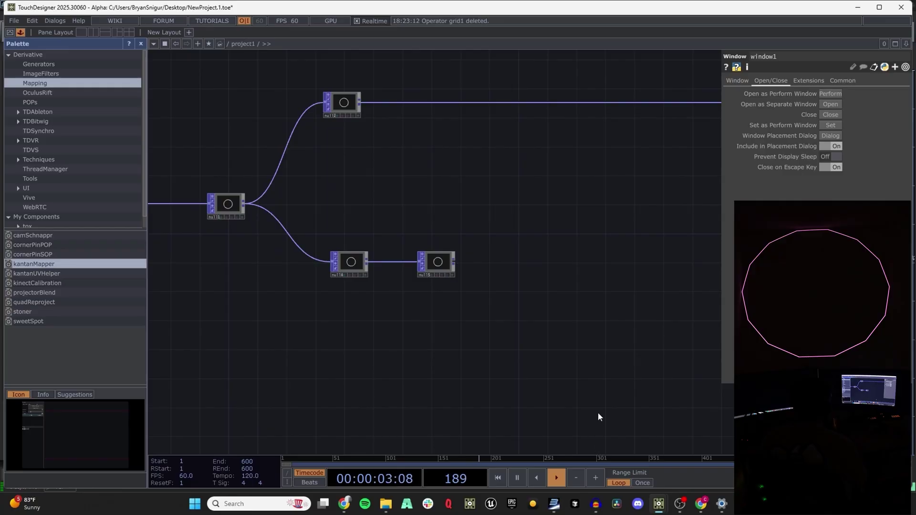
pyautogui.press('Tab')
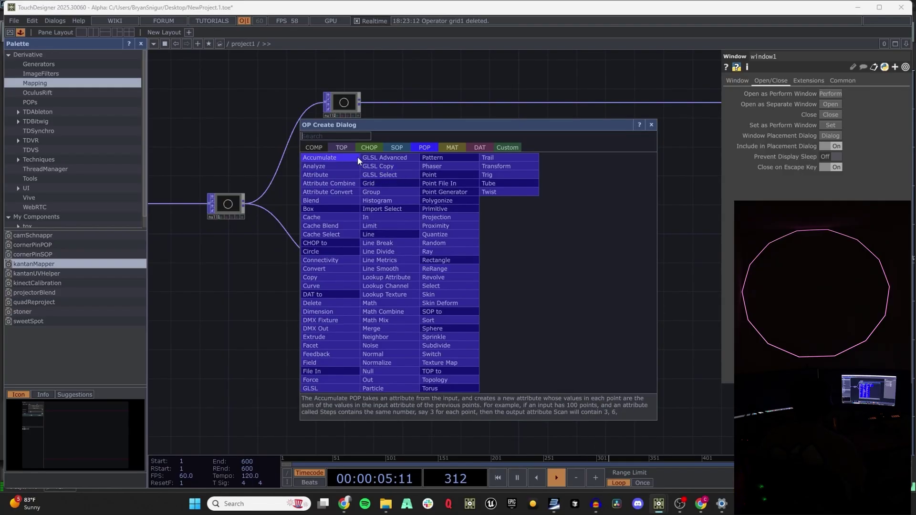
pyautogui.click(368, 148)
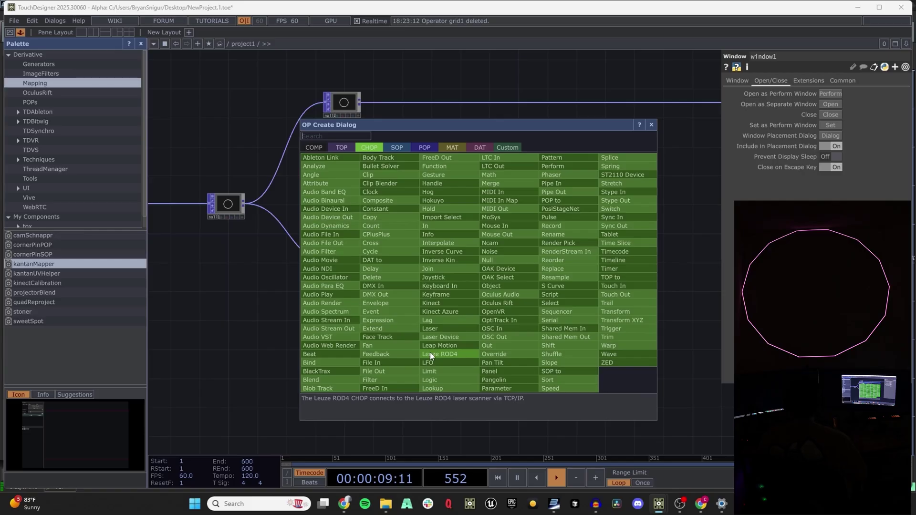
pyautogui.write('pang')
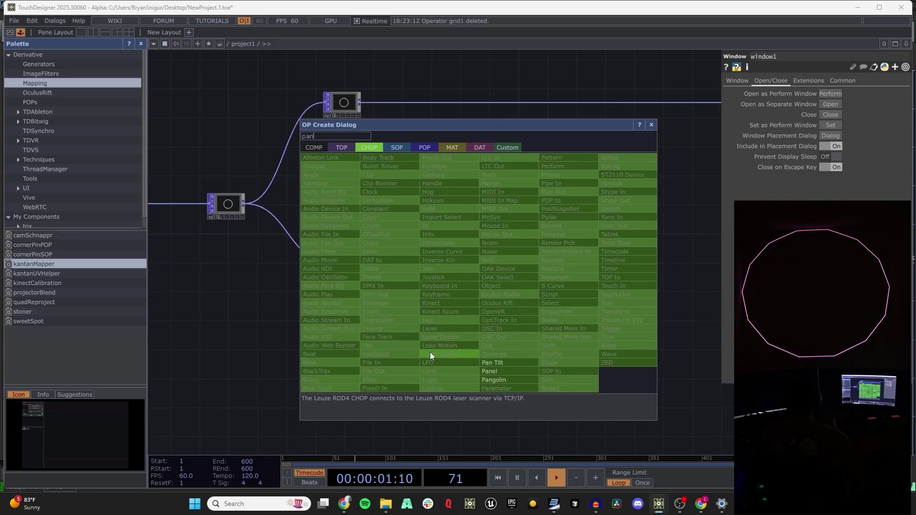
pyautogui.click(495, 379)
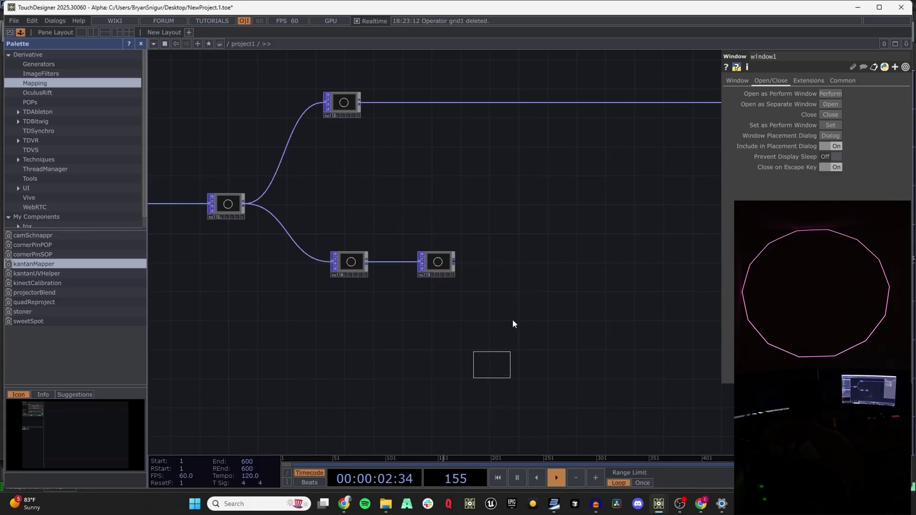
pyautogui.click(509, 264)
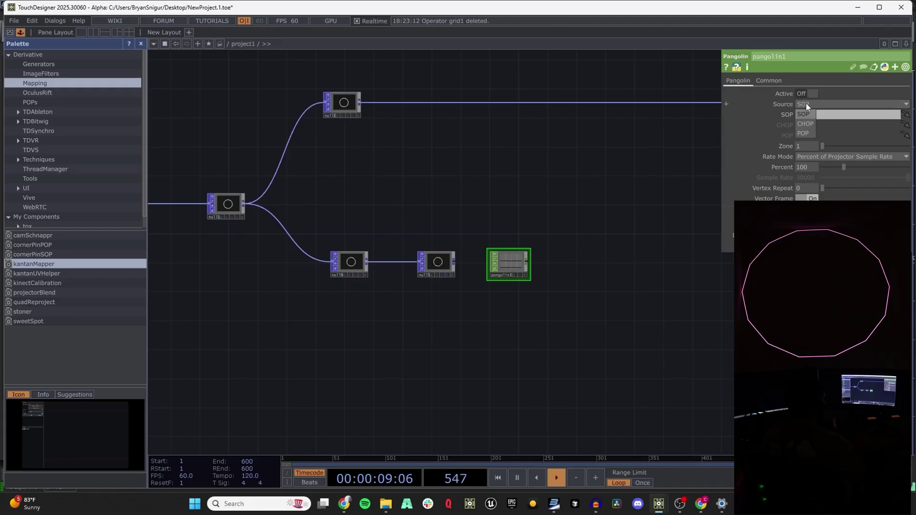
# Step: Set the Pangolin CHOP's source to POP with null5 as its POP, and turn the CHOP active
pyautogui.click(809, 131)
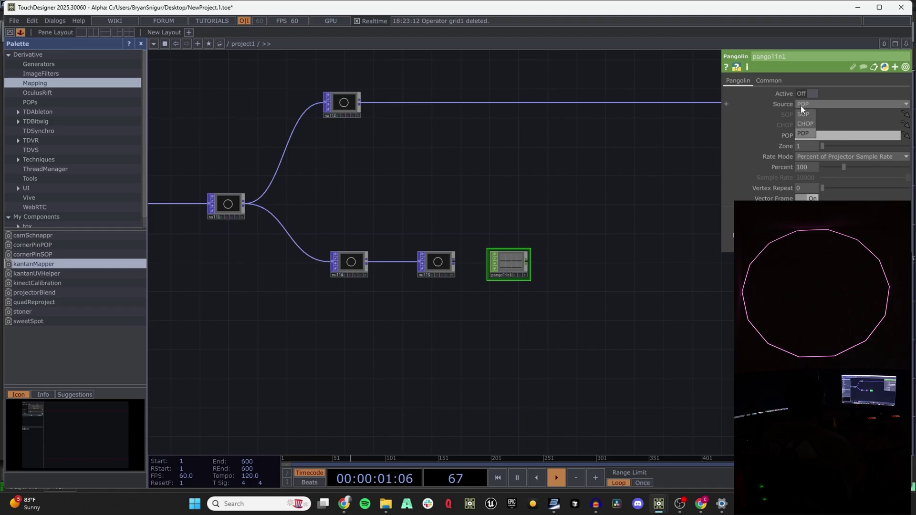
pyautogui.click(813, 105)
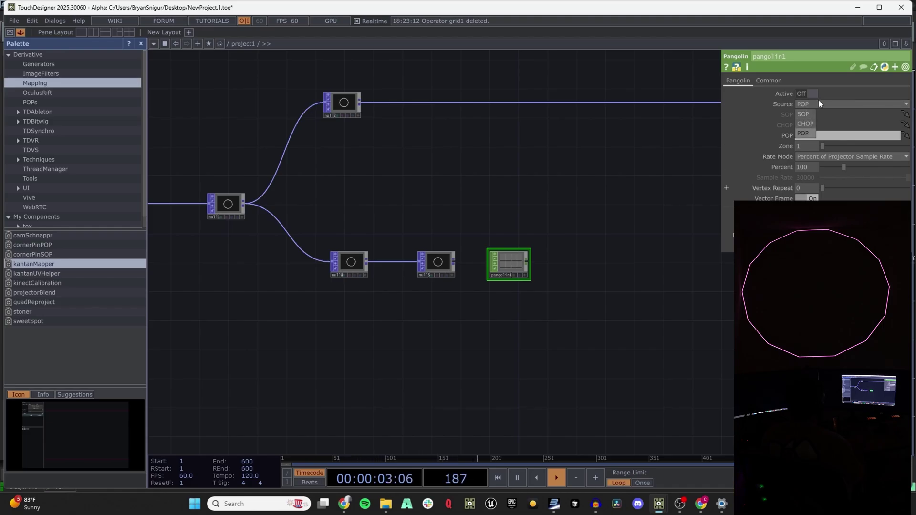
pyautogui.click(494, 193)
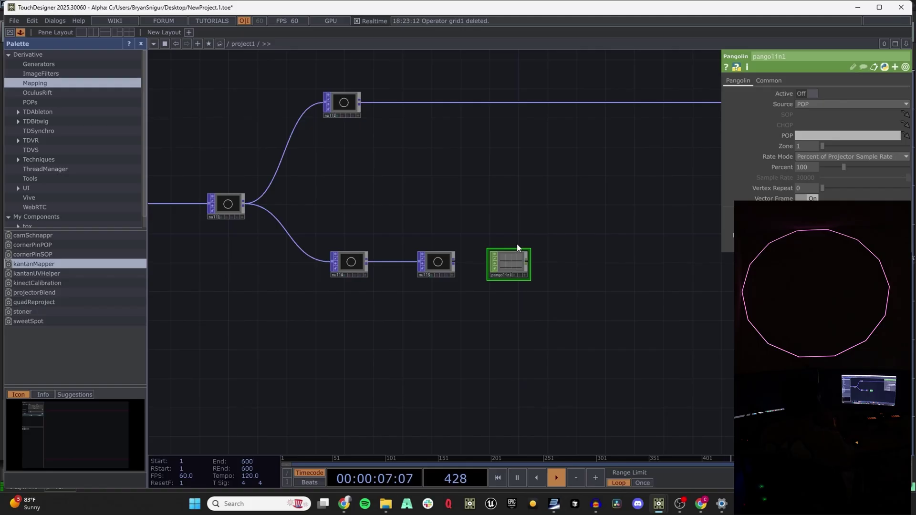
pyautogui.moveTo(433, 265); pyautogui.dragTo(818, 136)
pyautogui.moveTo(453, 170); pyautogui.dragTo(428, 168)
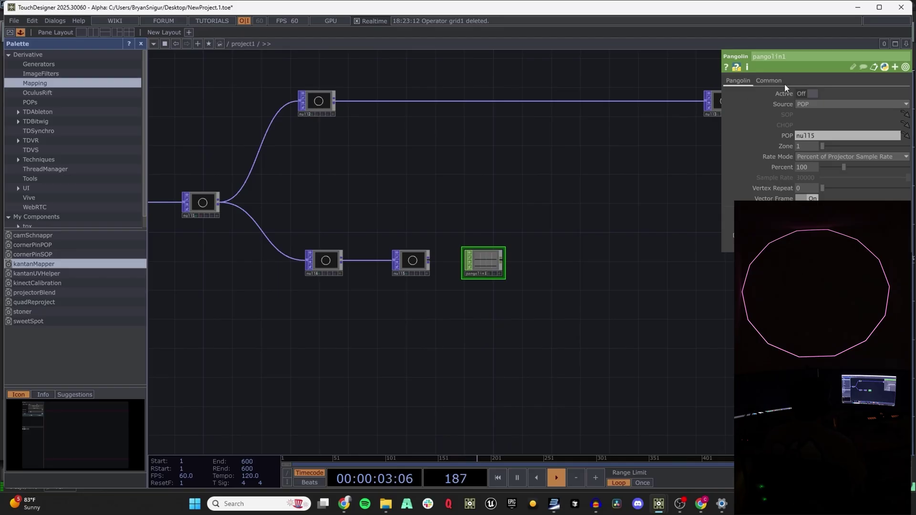
pyautogui.click(800, 94)
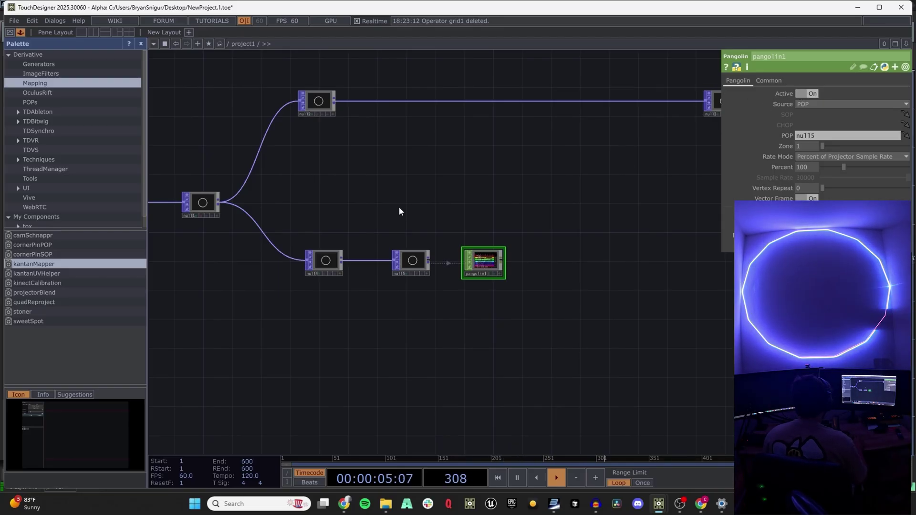
# Step: Change the connectivity of the circle1 POP to Point Prims
pyautogui.moveTo(319, 190); pyautogui.dragTo(570, 171)
pyautogui.scroll(-6, 469, 210)
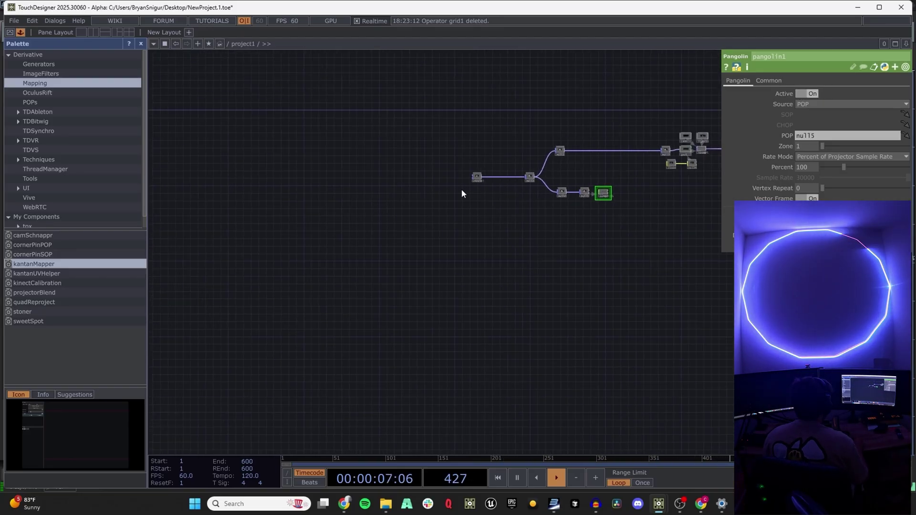
pyautogui.scroll(4, 486, 170)
pyautogui.scroll(2, 486, 170)
pyautogui.scroll(5, 439, 215)
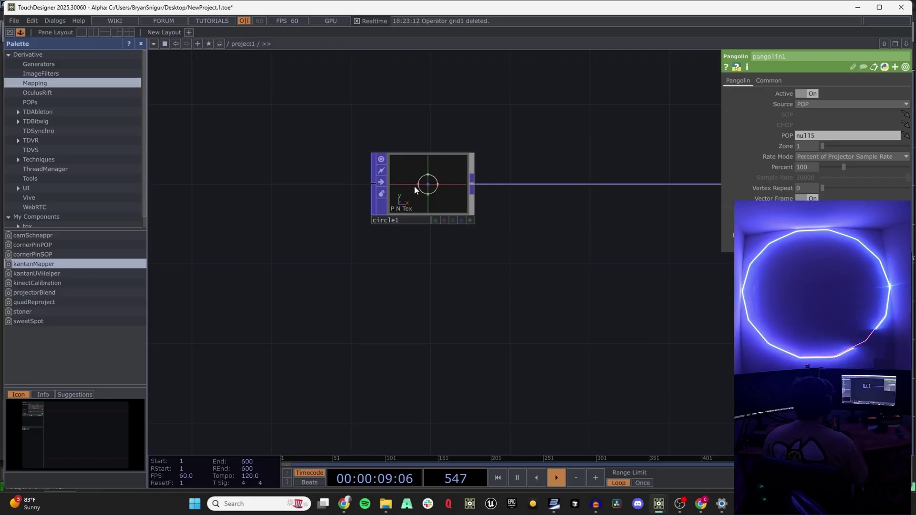
pyautogui.click(414, 185)
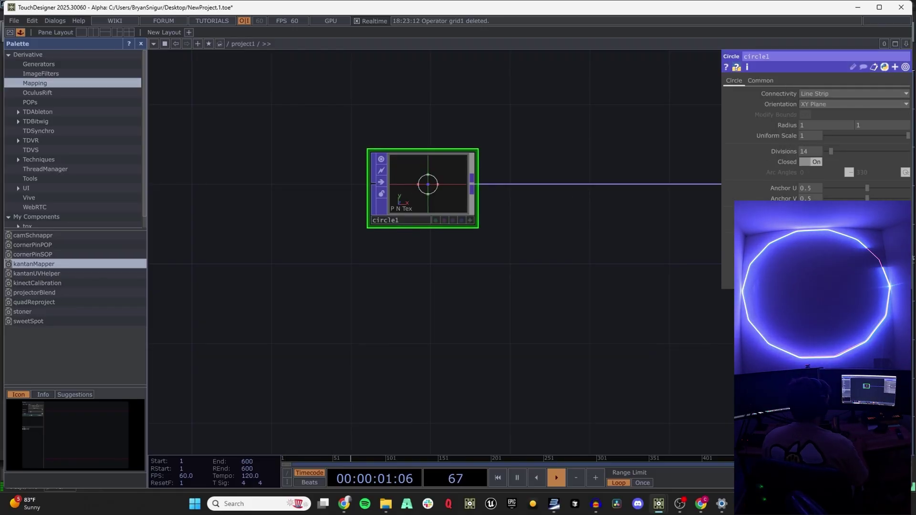
pyautogui.click(822, 93)
pyautogui.click(817, 114)
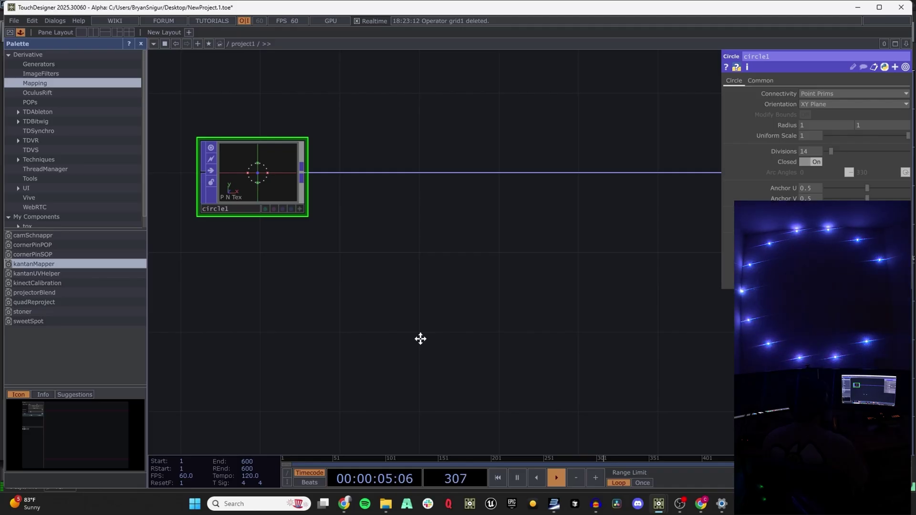
# Step: Look over the network from circle1 through the render branch and the Pangolin laser branch
pyautogui.moveTo(471, 343); pyautogui.dragTo(280, 286)
pyautogui.scroll(-6, 280, 286)
pyautogui.moveTo(522, 215); pyautogui.dragTo(308, 227)
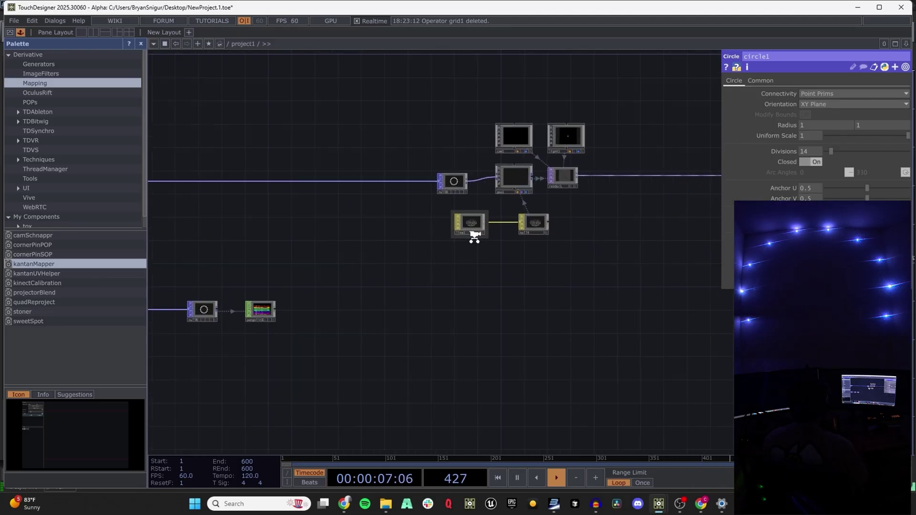
pyautogui.scroll(5, 474, 238)
pyautogui.press('Tab')
pyautogui.click(218, 237)
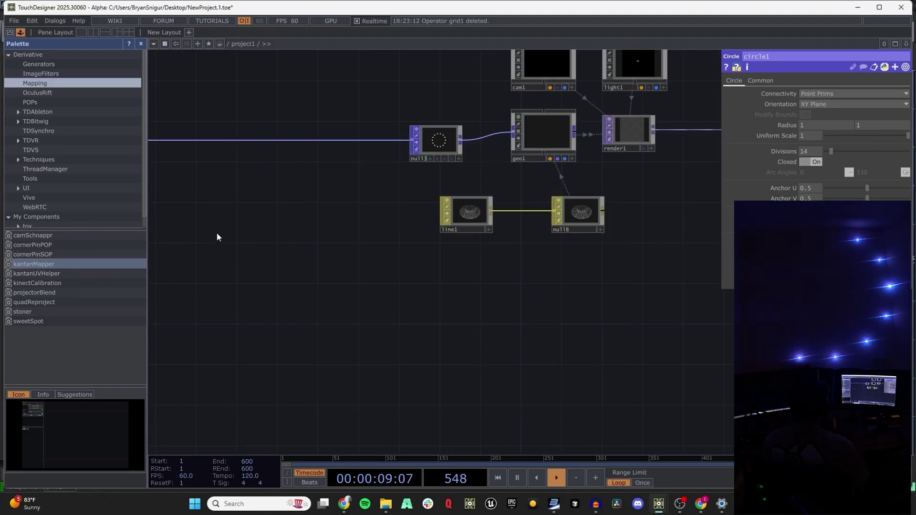
pyautogui.moveTo(217, 237); pyautogui.dragTo(547, 251)
pyautogui.scroll(-3, 547, 250)
pyautogui.scroll(2, 290, 284)
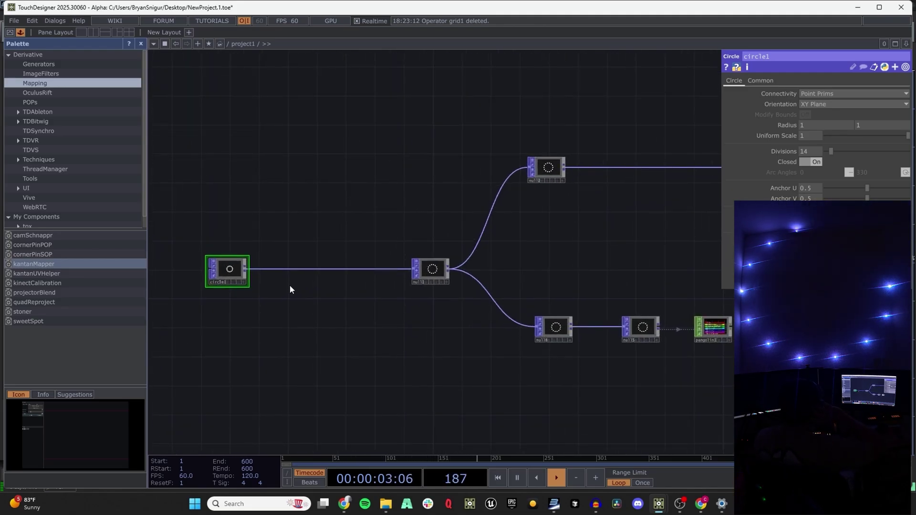
pyautogui.moveTo(470, 247); pyautogui.dragTo(397, 246)
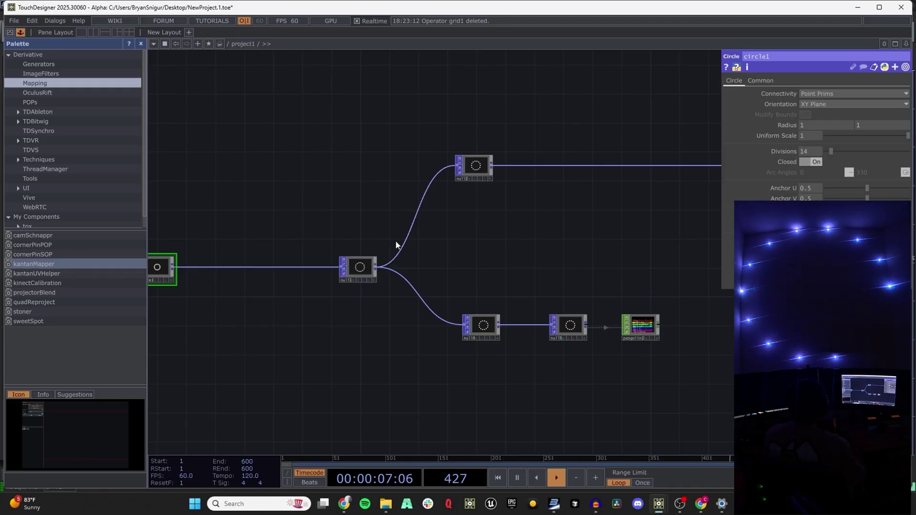
pyautogui.moveTo(492, 266); pyautogui.dragTo(387, 253)
pyautogui.moveTo(370, 223); pyautogui.dragTo(437, 224)
pyautogui.moveTo(504, 91); pyautogui.dragTo(371, 90)
pyautogui.moveTo(456, 94)
pyautogui.mouseDown()
pyautogui.moveTo(335, 90)
pyautogui.moveTo(425, 181)
pyautogui.mouseUp()
pyautogui.moveTo(150, 315); pyautogui.dragTo(481, 294)
pyautogui.moveTo(362, 233); pyautogui.dragTo(451, 177)
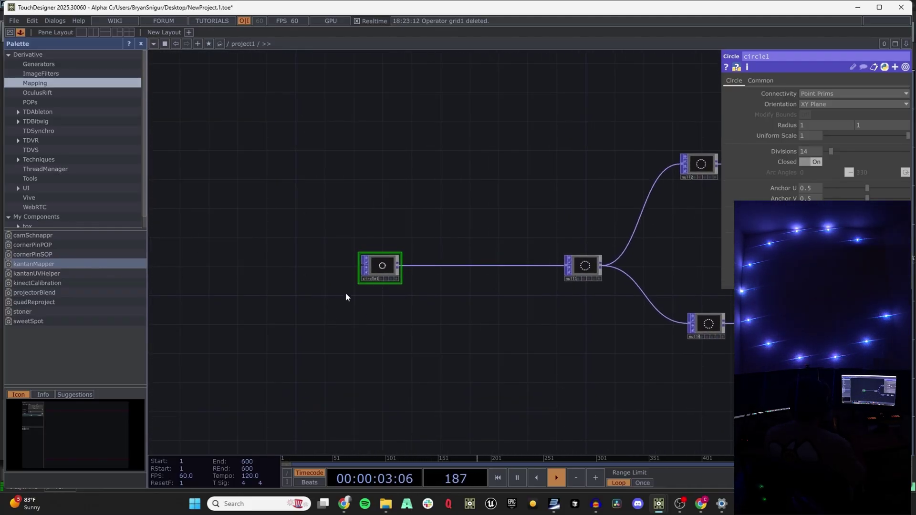
# Step: Add an LFO CHOP above circle1 and append a Null CHOP to its output
pyautogui.press('Tab')
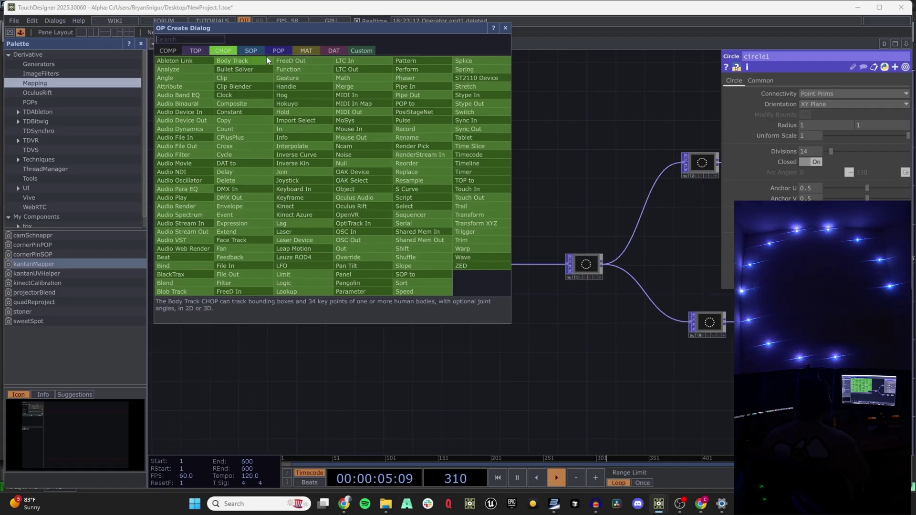
pyautogui.click(280, 52)
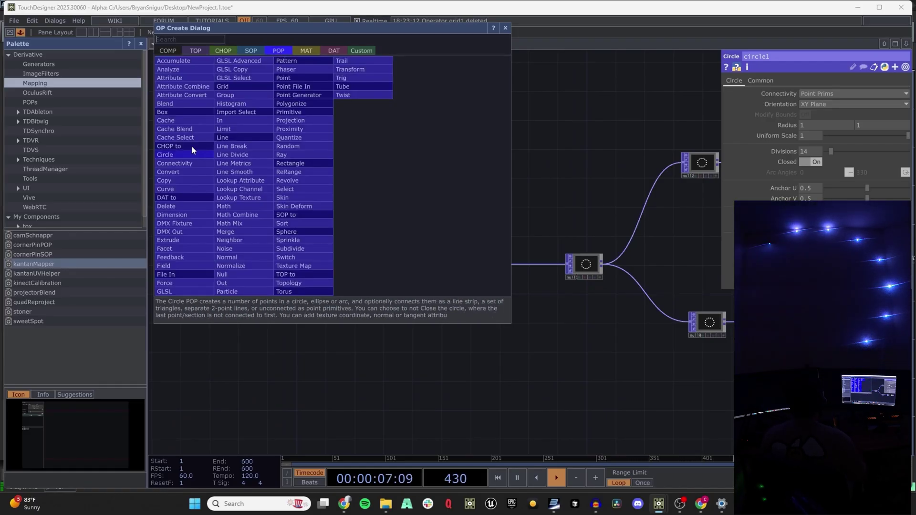
pyautogui.click(225, 53)
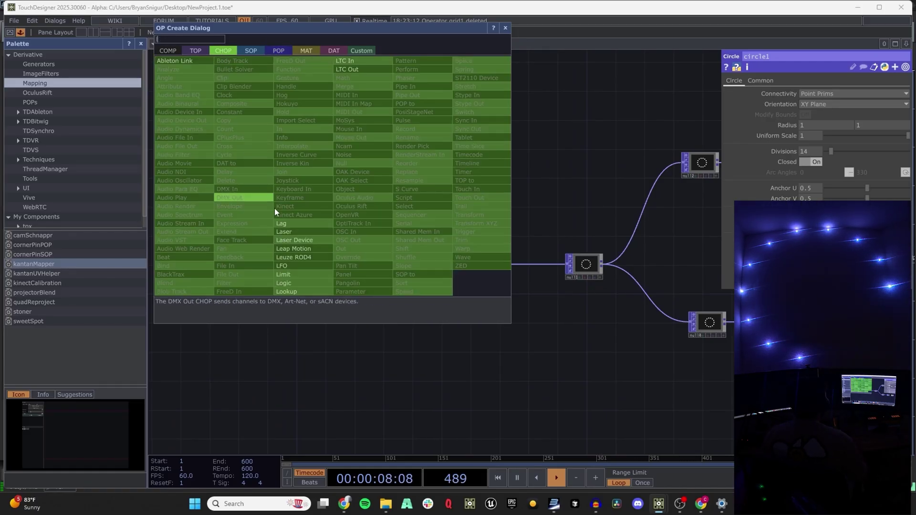
pyautogui.click(288, 267)
pyautogui.click(320, 202)
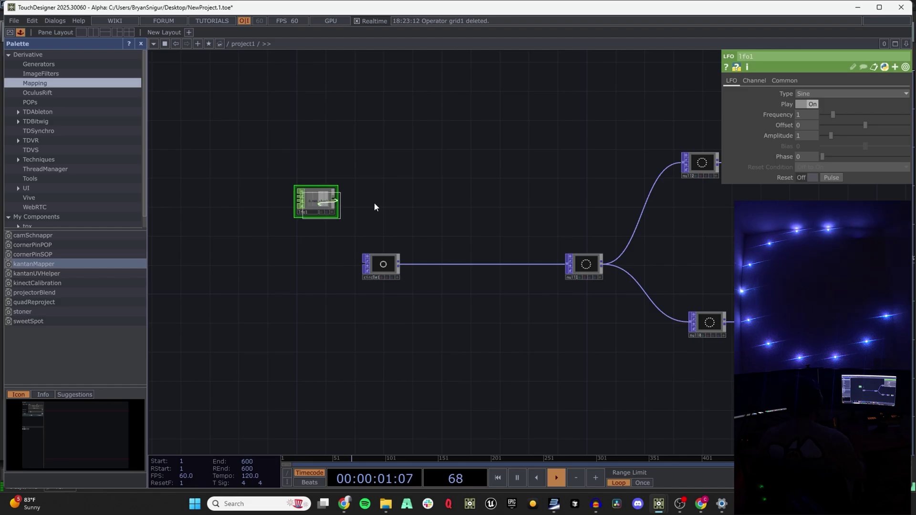
pyautogui.hotkey('alt', 'n')
# Step: Set lfo1's amplitude to 0.5 and offset to 0.2, and drive circle1's uniform scale with the channel of its null
pyautogui.click(318, 195)
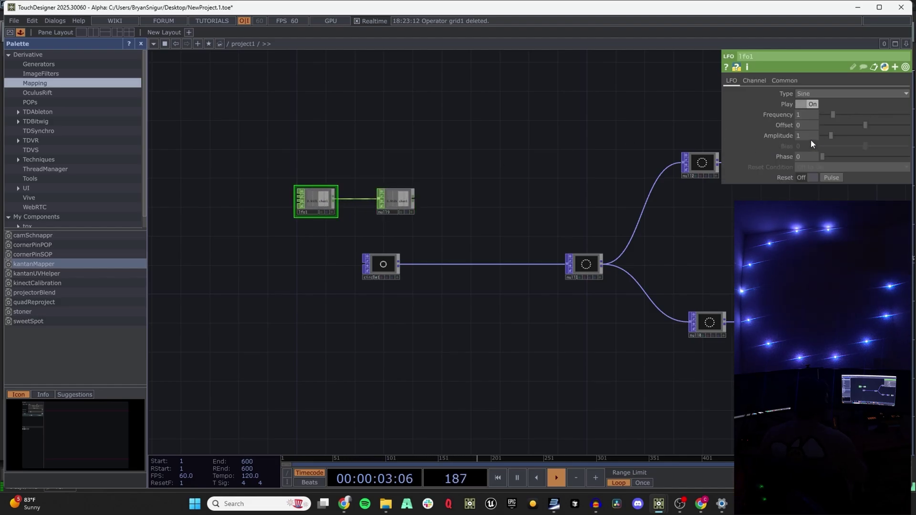
pyautogui.write('.5')
pyautogui.press('Return')
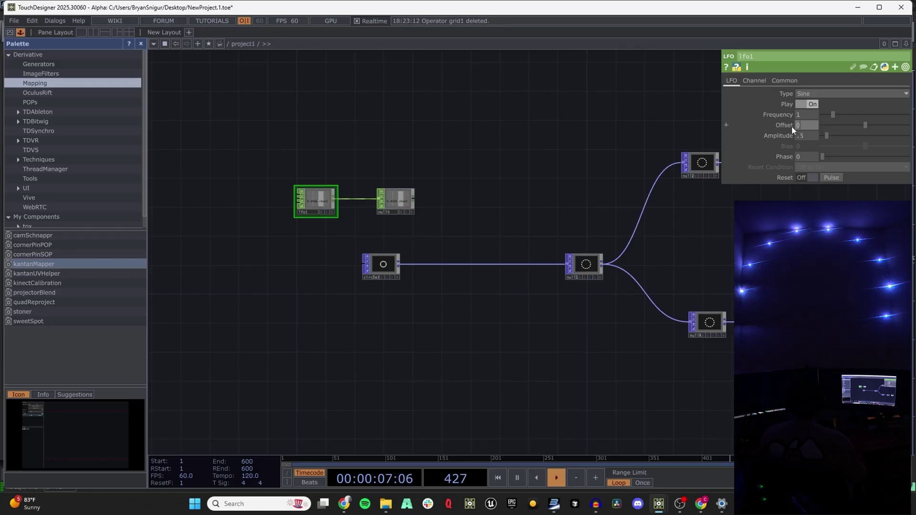
pyautogui.click(380, 264)
pyautogui.moveTo(406, 205); pyautogui.dragTo(795, 133)
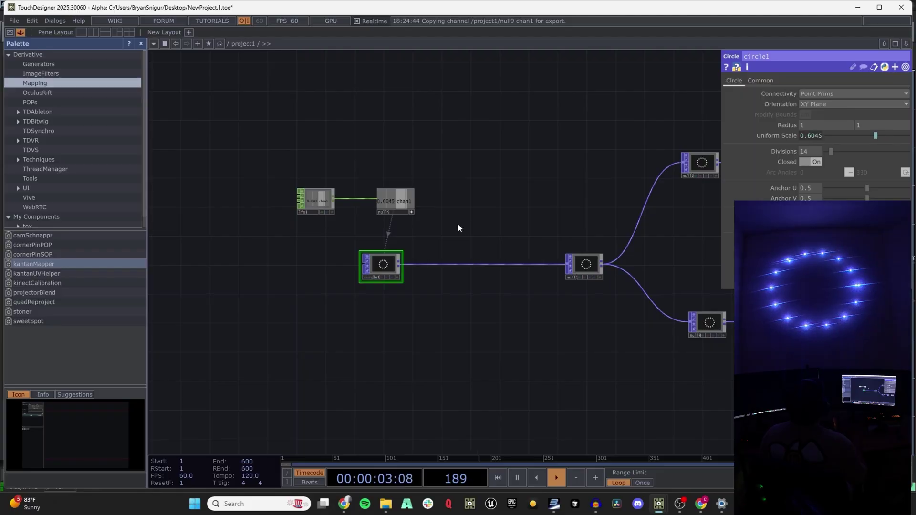
# Step: Change lfo1's waveform type to Gaussian and set its frequency to 0.7
pyautogui.click(322, 199)
pyautogui.click(829, 95)
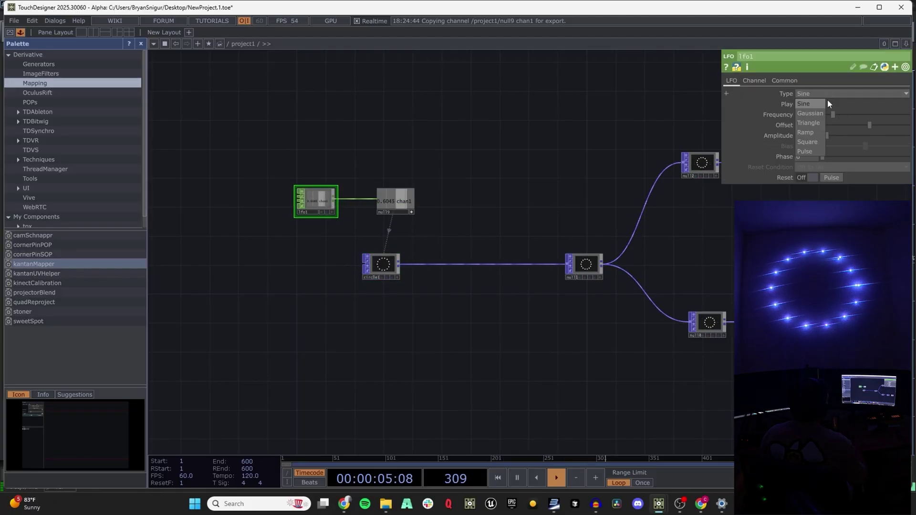
pyautogui.click(810, 114)
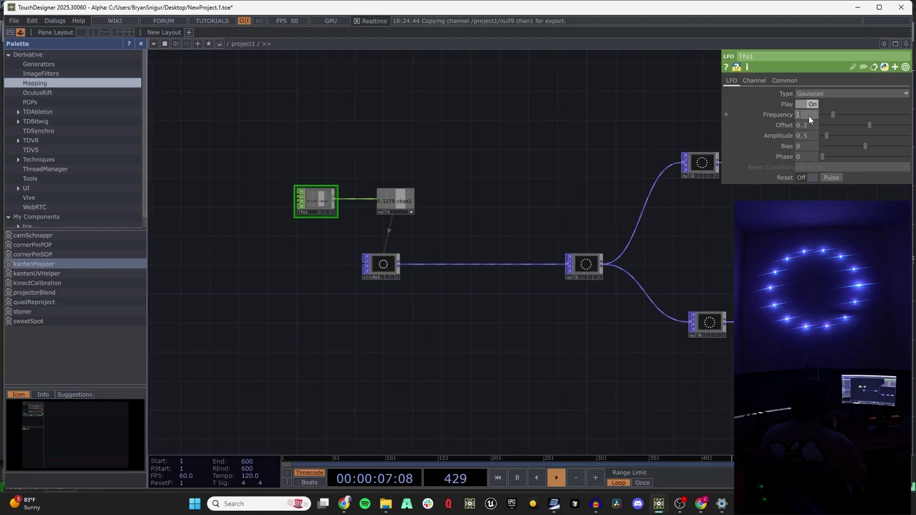
pyautogui.write('.7')
pyautogui.press('Return')
# Step: Move null5 and the Pangolin CHOP farther from null4 to make room in the laser branch
pyautogui.moveTo(675, 269); pyautogui.dragTo(412, 225)
pyautogui.moveTo(472, 226); pyautogui.dragTo(391, 262)
pyautogui.moveTo(404, 258); pyautogui.dragTo(556, 344, button='right')
pyautogui.moveTo(453, 321); pyautogui.dragTo(505, 315)
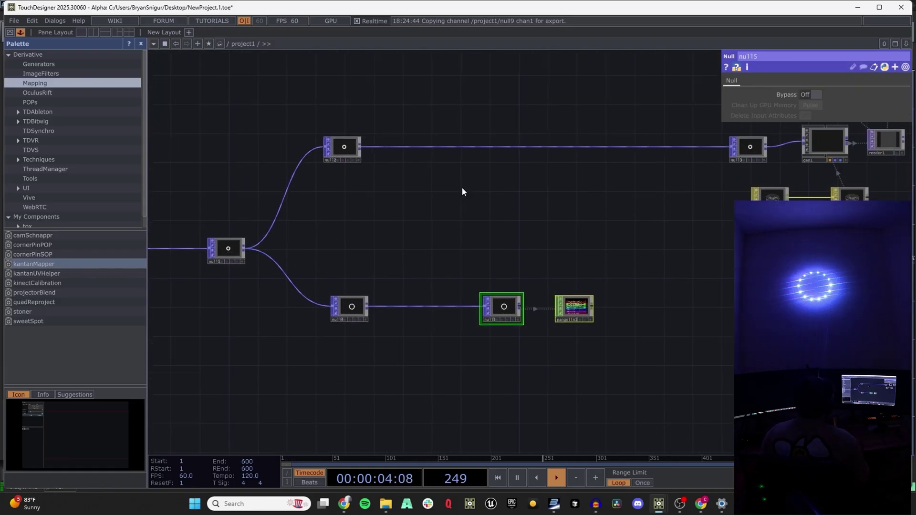
# Step: Insert an Attribute POP on the wire between null2 and null3 in the upper branch
pyautogui.rightClick(443, 147)
pyautogui.click(486, 136)
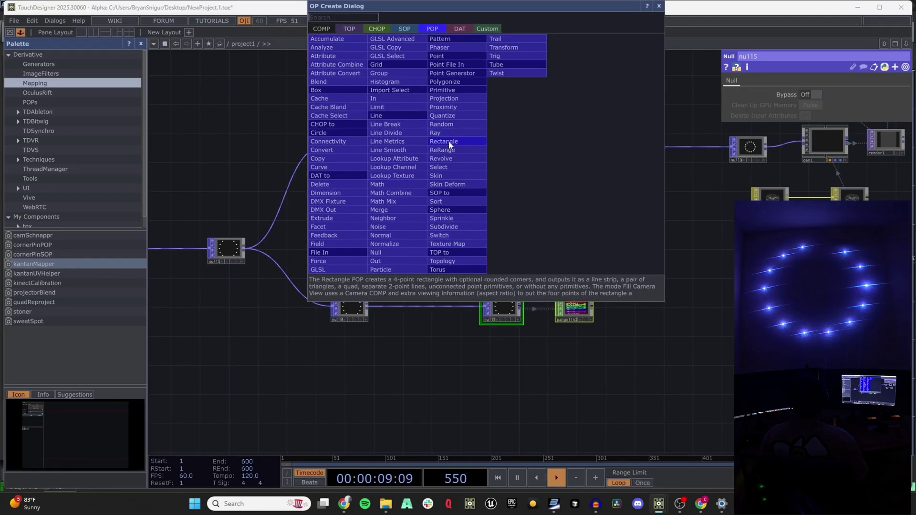
pyautogui.write('att')
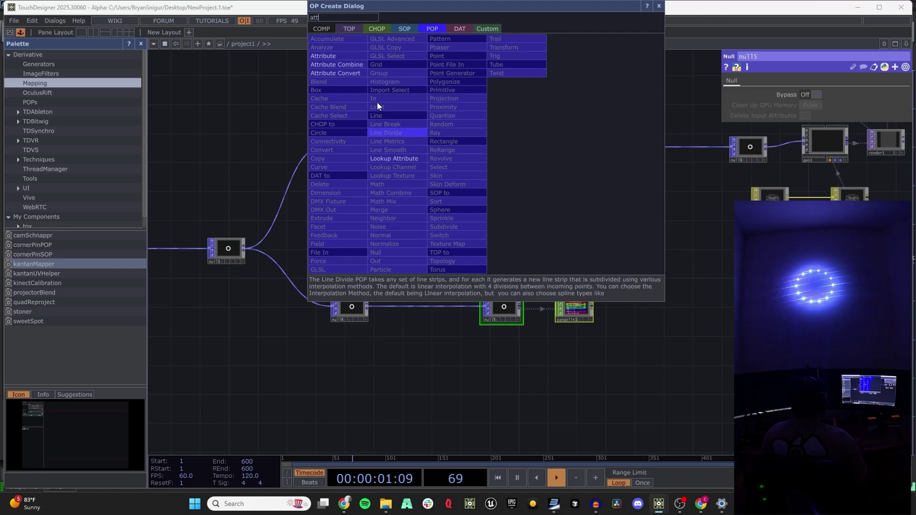
pyautogui.click(336, 57)
pyautogui.click(402, 147)
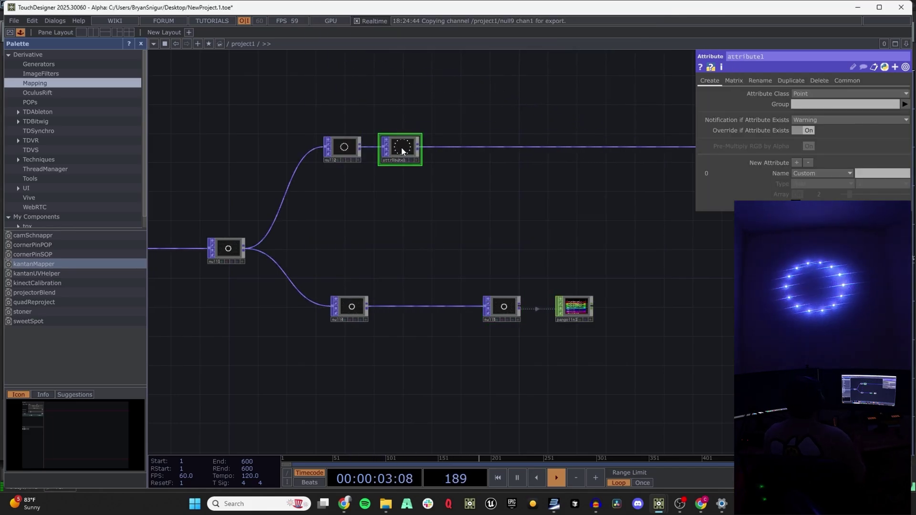
# Step: Try adding a Lookup Texture POP and a Ramp TOP between the two branches, and delete both
pyautogui.press('Tab')
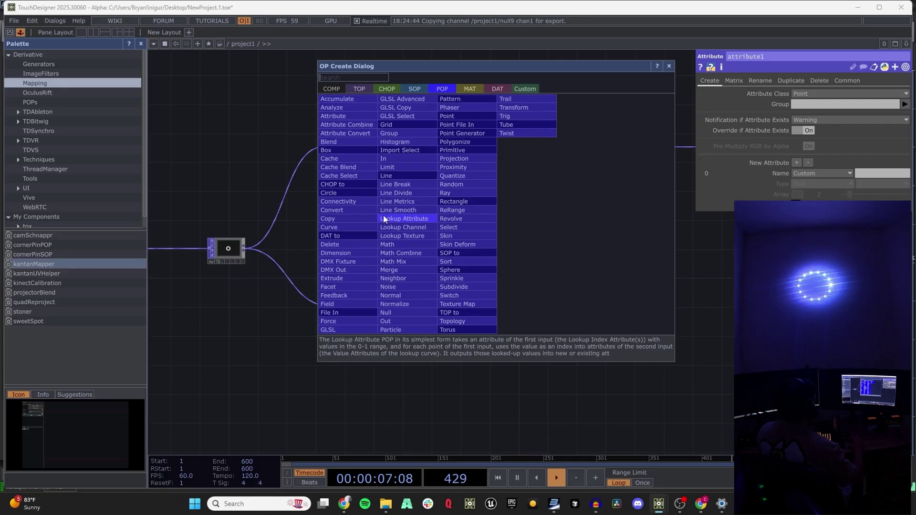
pyautogui.click(419, 234)
pyautogui.click(419, 234)
pyautogui.scroll(5, 419, 237)
pyautogui.scroll(-4, 422, 239)
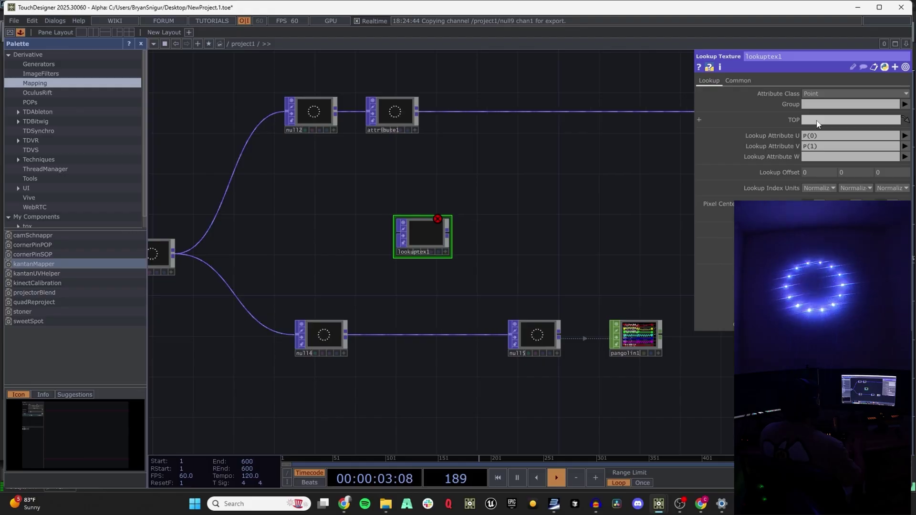
pyautogui.press('Tab')
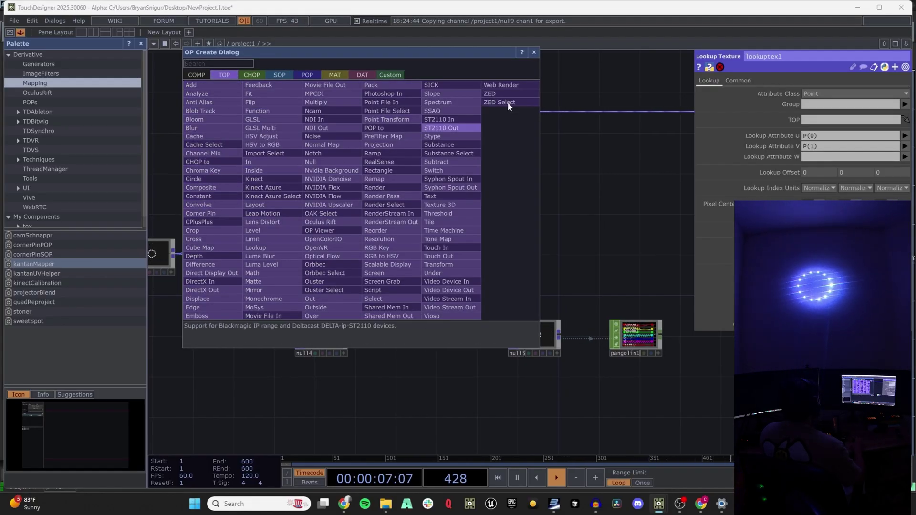
pyautogui.click(374, 154)
pyautogui.click(342, 210)
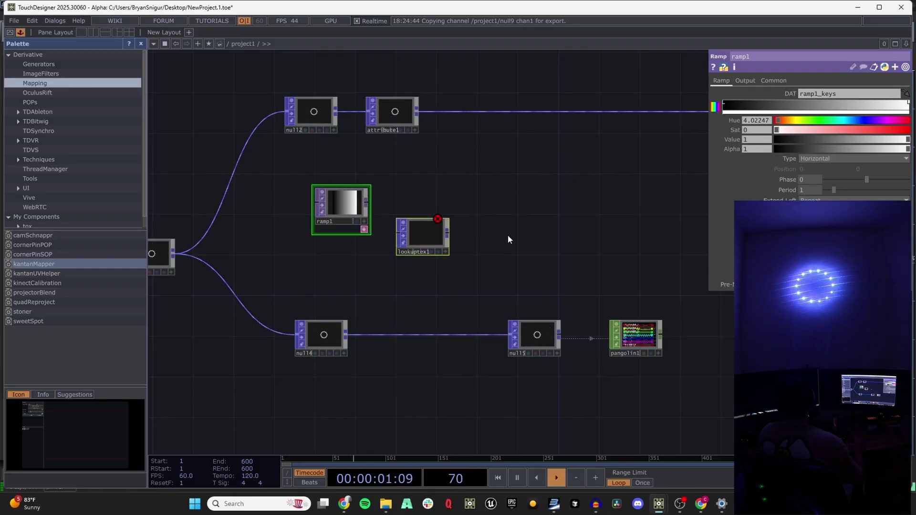
pyautogui.press('Delete')
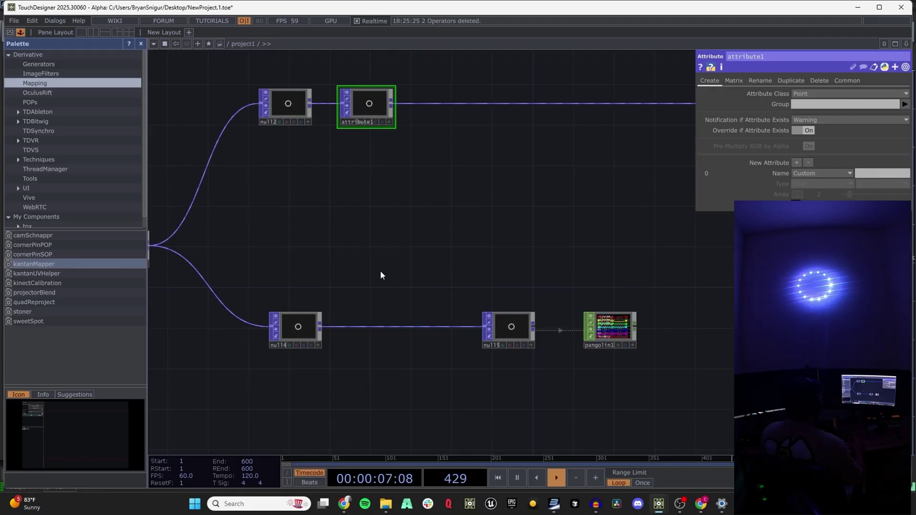
# Step: Try wiring a Random POP between null4 and null5, and delete it again
pyautogui.press('Tab')
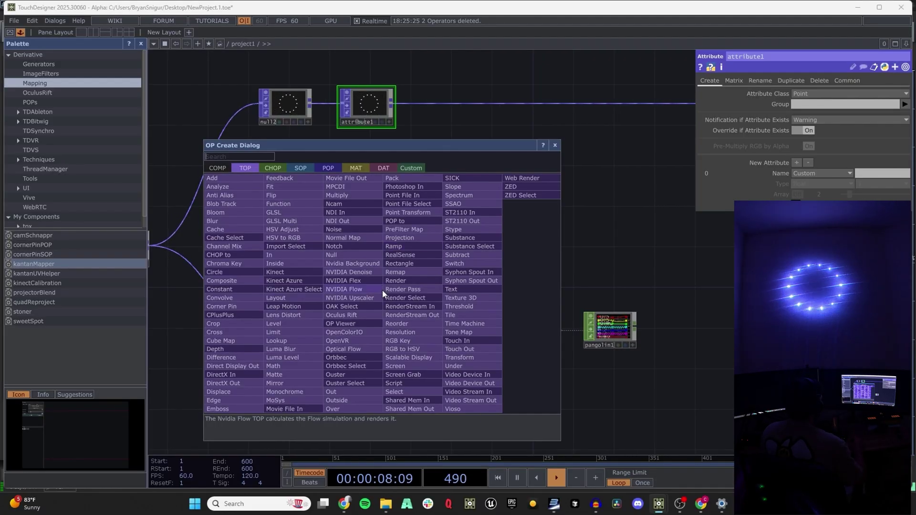
pyautogui.click(335, 168)
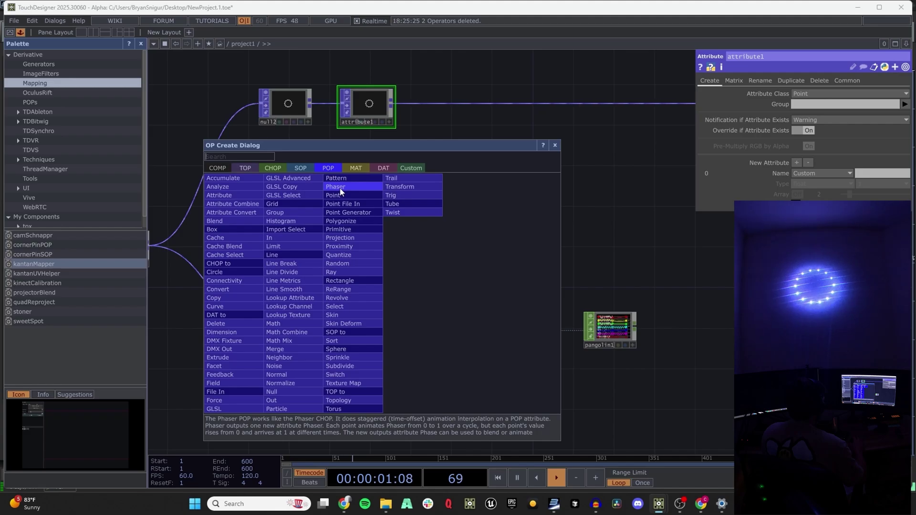
pyautogui.click(349, 263)
pyautogui.click(349, 261)
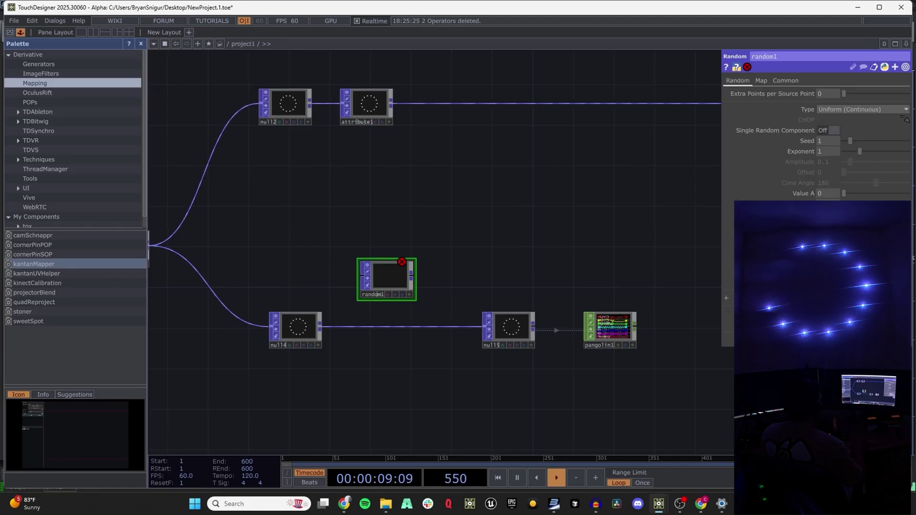
pyautogui.moveTo(322, 327); pyautogui.dragTo(475, 326)
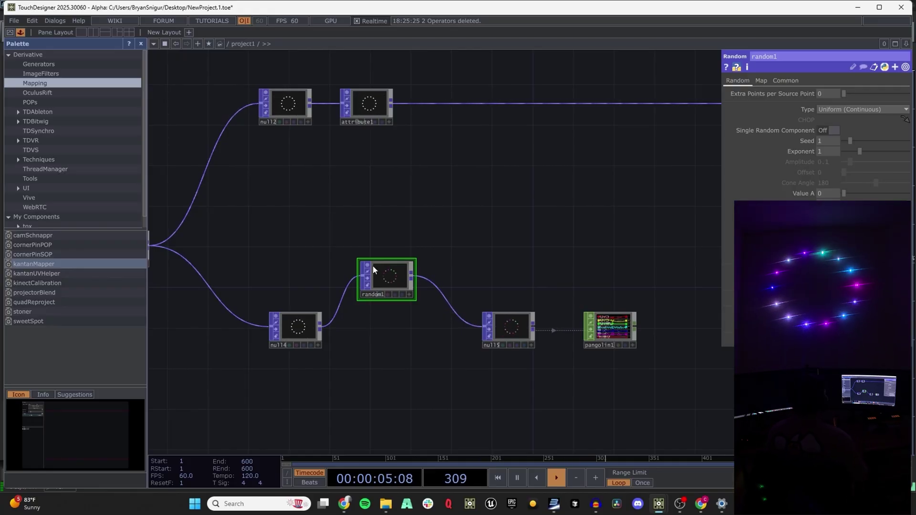
pyautogui.moveTo(383, 268); pyautogui.dragTo(383, 288)
pyautogui.click(382, 112)
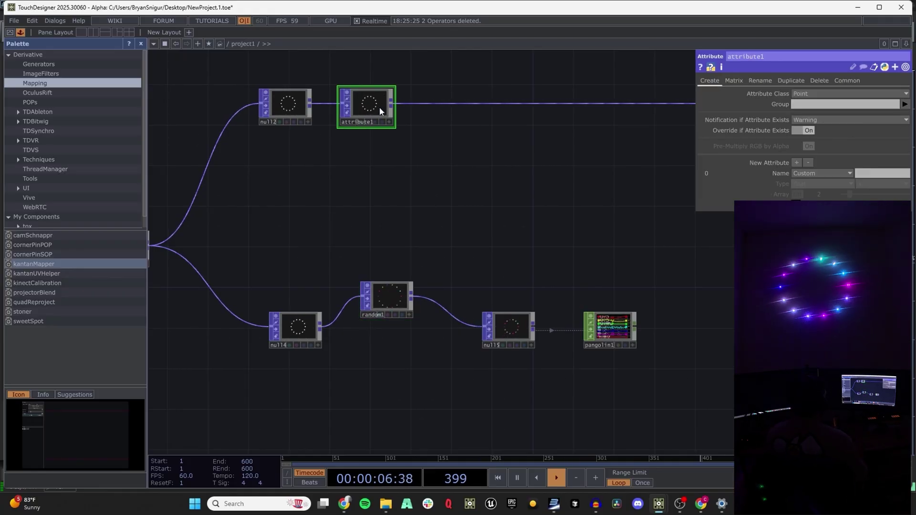
pyautogui.click(392, 295)
pyautogui.press('Delete')
# Step: Insert an Attribute POP on the wire between null4 and null5 in the laser branch
pyautogui.rightClick(400, 327)
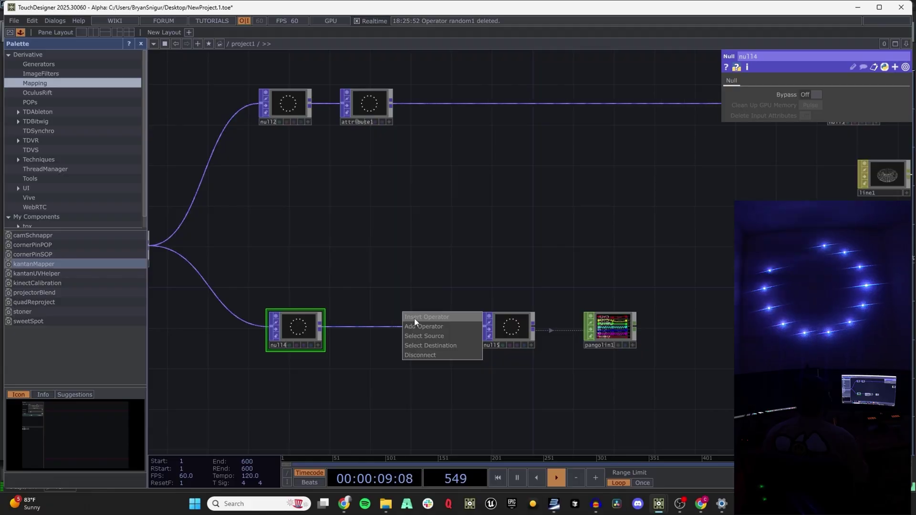
pyautogui.click(414, 318)
pyautogui.write('attr')
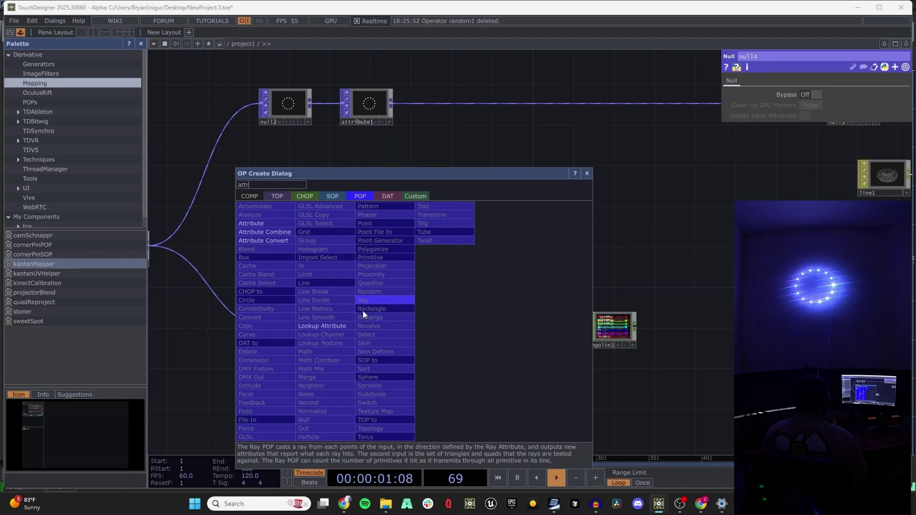
pyautogui.click(263, 227)
pyautogui.click(385, 337)
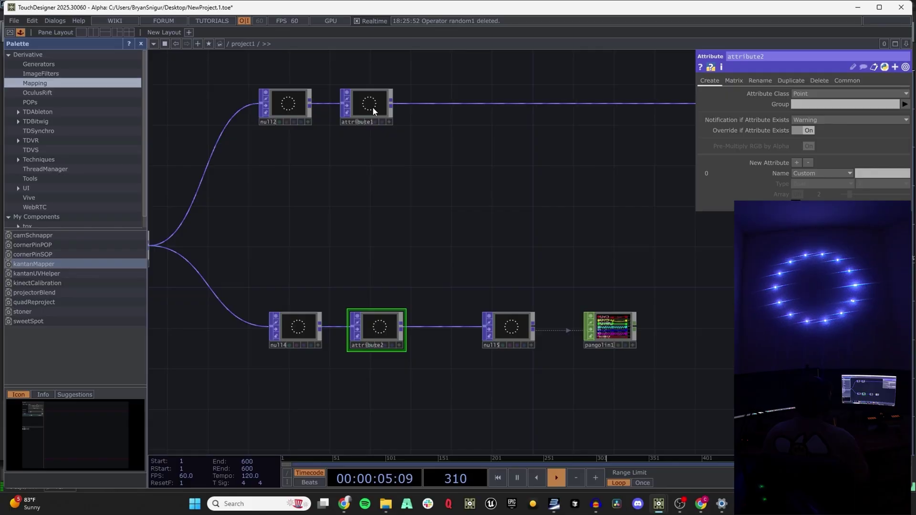
# Step: Set the new attribute's name to Color in both attribute2 and attribute1
pyautogui.click(803, 173)
pyautogui.click(803, 202)
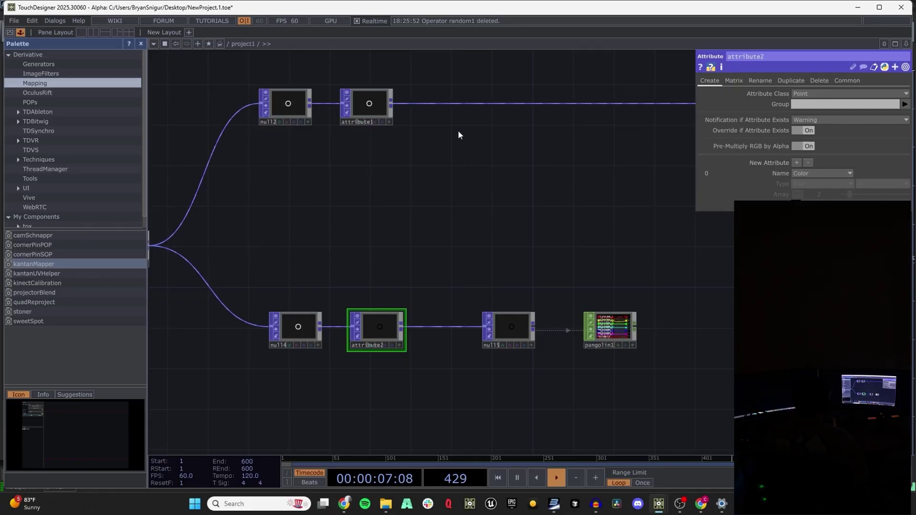
pyautogui.click(381, 104)
pyautogui.click(806, 202)
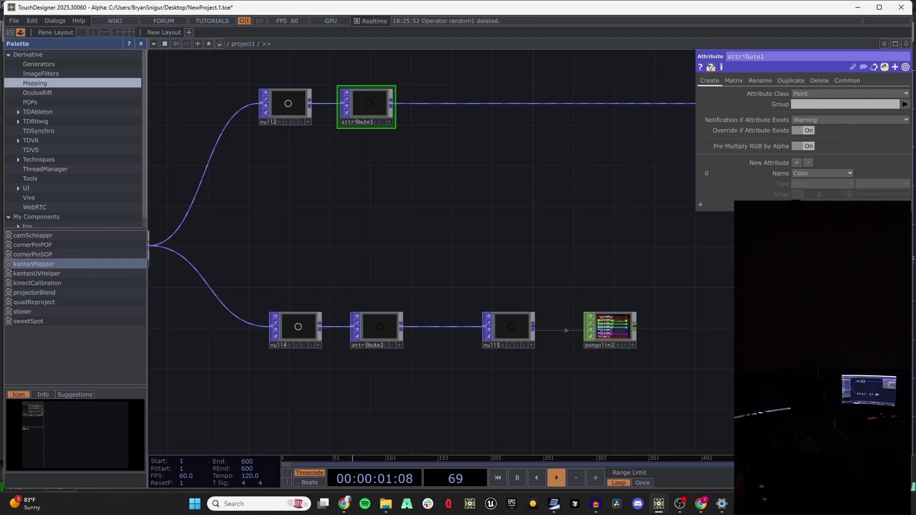
# Step: Link attribute2's color values to those of attribute1 by reference
pyautogui.click(387, 329)
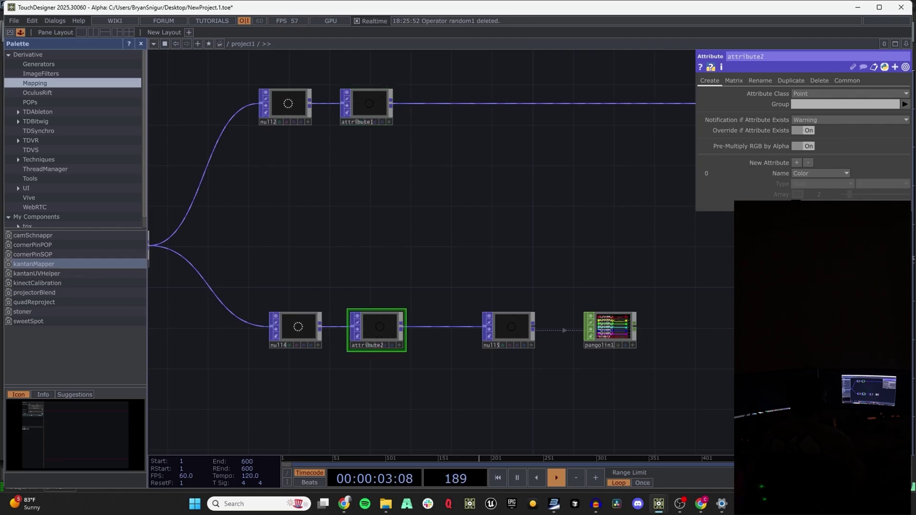
pyautogui.click(783, 201)
pyautogui.click(782, 205)
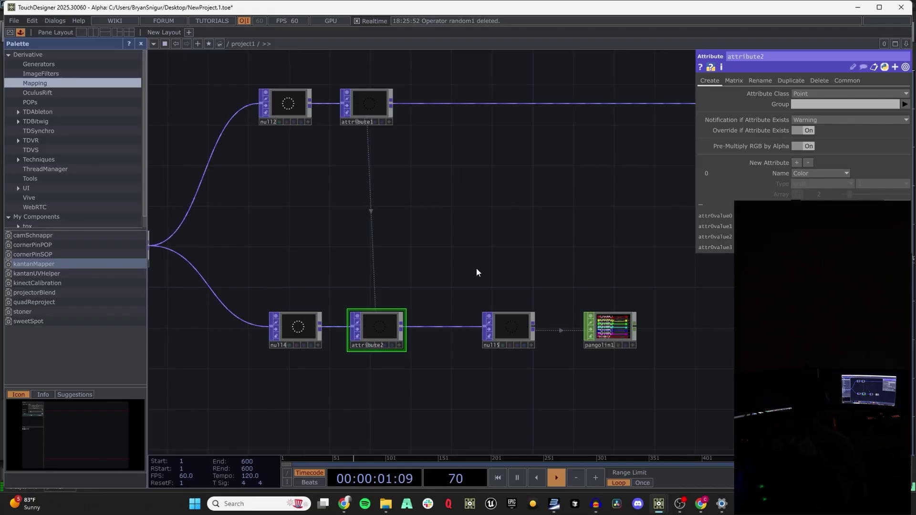
# Step: Change the color values of attribute1 so the circle turns from green to blue
pyautogui.moveTo(433, 129); pyautogui.dragTo(376, 147)
pyautogui.click(311, 122)
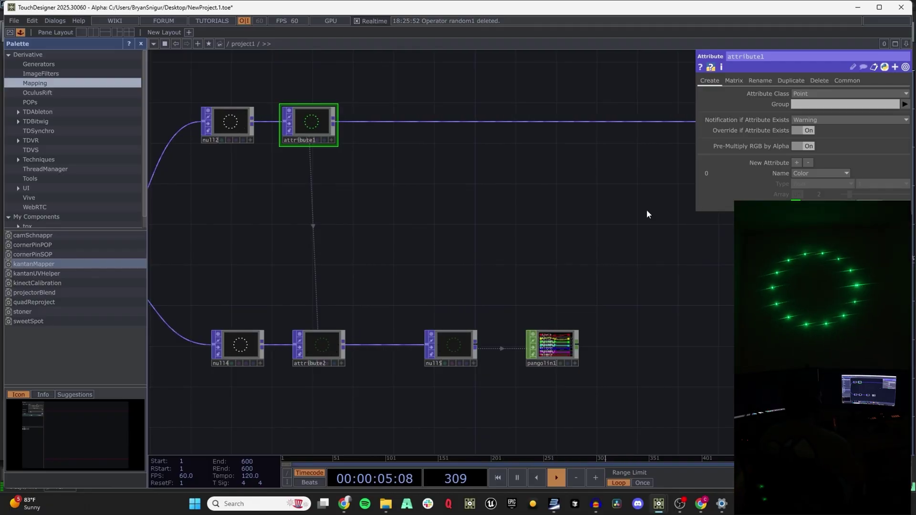
pyautogui.scroll(-3, 468, 188)
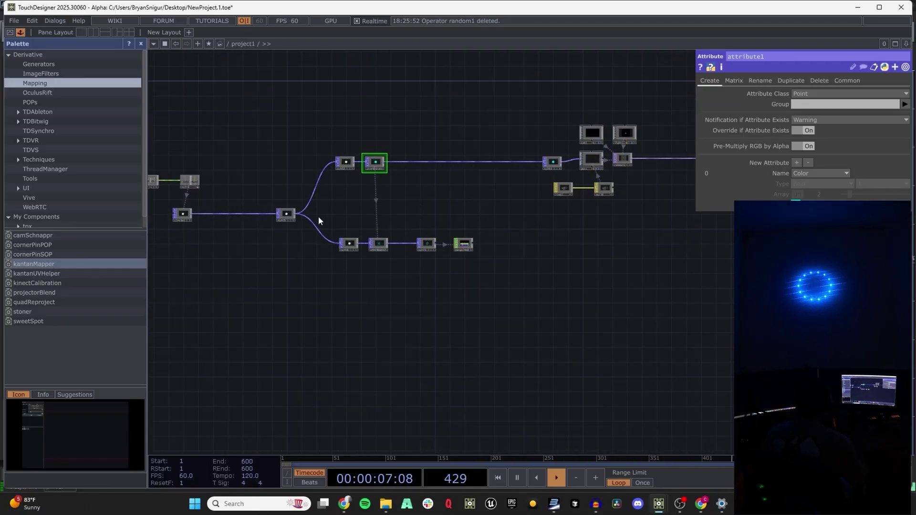
pyautogui.scroll(5, 377, 181)
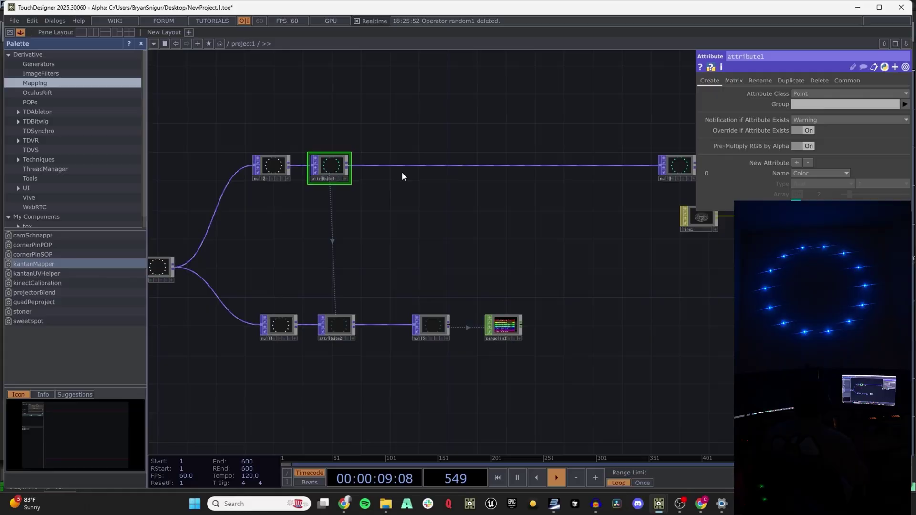
# Step: Add a Trail POP fed by attribute1 and place it above the upper branch's wire
pyautogui.scroll(1, 416, 173)
pyautogui.scroll(2, 405, 209)
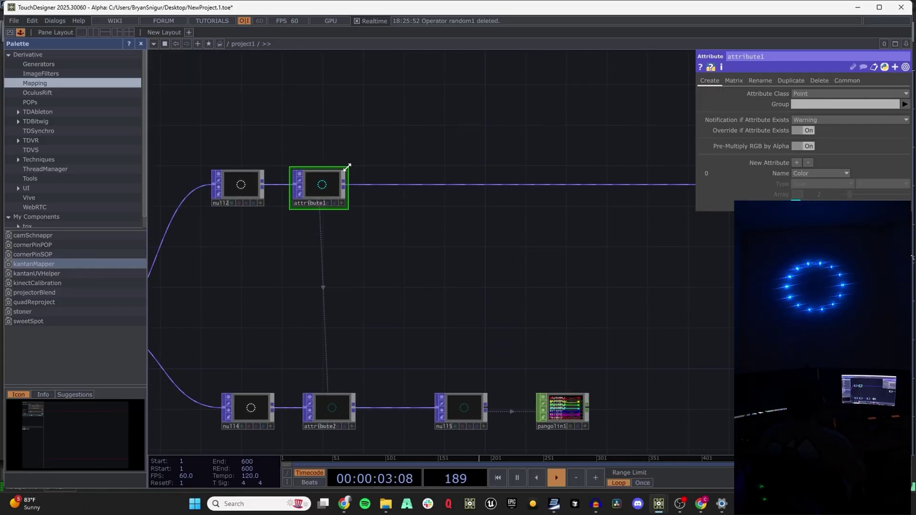
pyautogui.press('Tab')
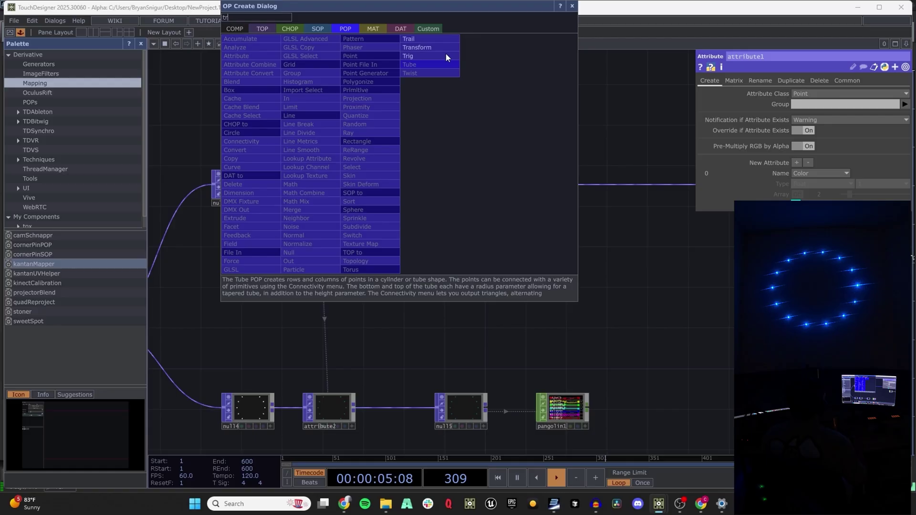
pyautogui.press('Escape')
pyautogui.click(452, 117)
pyautogui.click(343, 184)
pyautogui.click(427, 118)
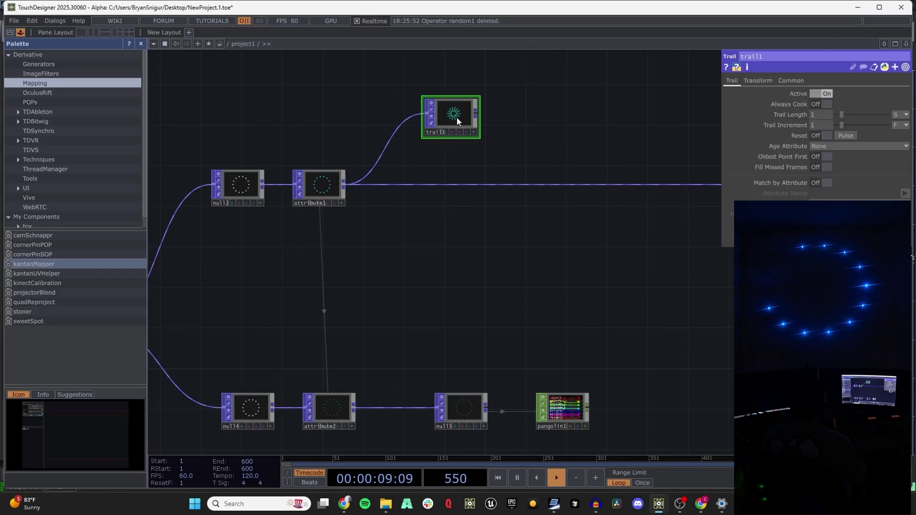
# Step: Set trail1's trail length to .25 seconds and wire its output into the null before geo1
pyautogui.scroll(5, 454, 94)
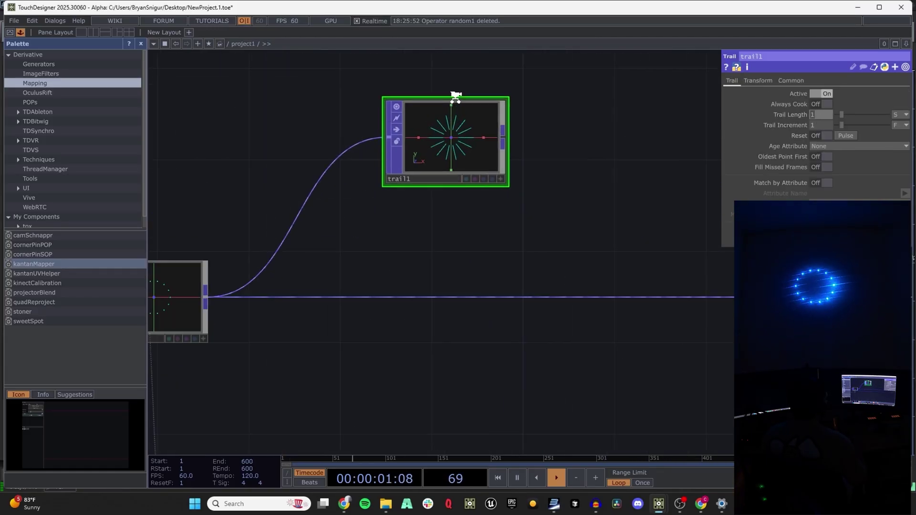
pyautogui.write('.25')
pyautogui.press('Return')
pyautogui.scroll(-5, 248, 122)
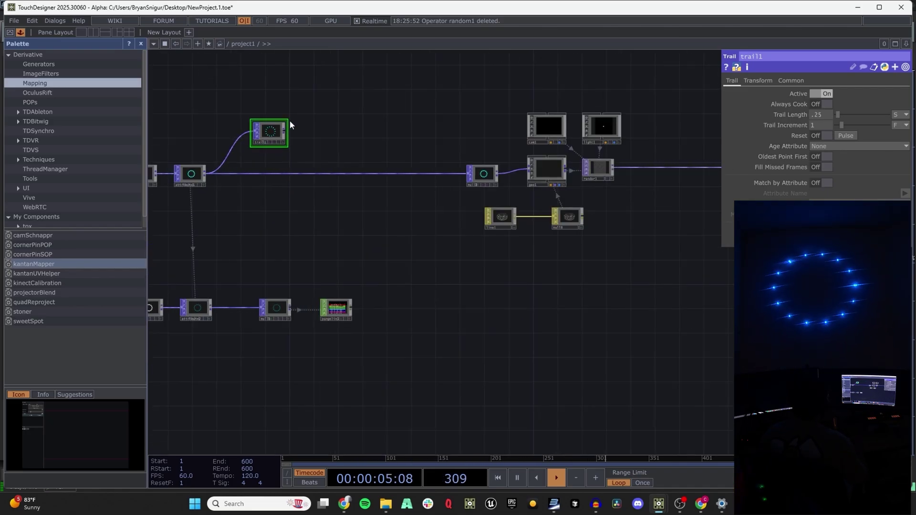
pyautogui.moveTo(285, 132); pyautogui.dragTo(322, 172)
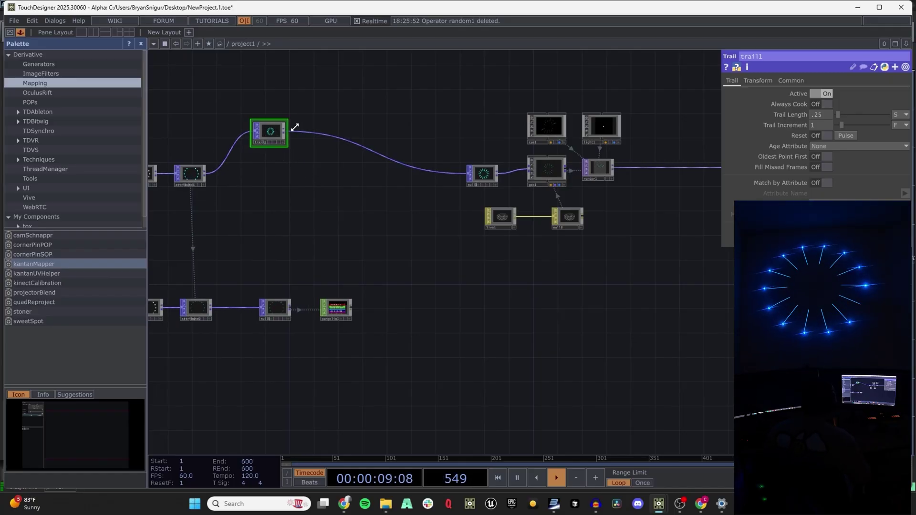
# Step: Set trail1's Z rotation to 3 in its transform settings
pyautogui.click(763, 80)
pyautogui.write('3')
pyautogui.press('Return')
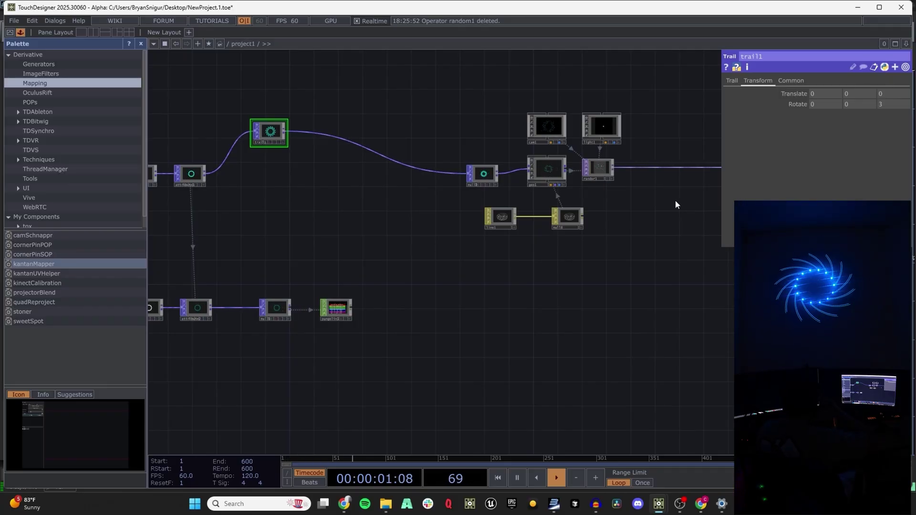
# Step: Reposition the upper-branch operators, placing trail1 just after attribute1 near the same row
pyautogui.moveTo(342, 168); pyautogui.dragTo(466, 182)
pyautogui.moveTo(406, 150); pyautogui.dragTo(393, 188)
pyautogui.moveTo(248, 148); pyautogui.dragTo(366, 206, button='right')
pyautogui.moveTo(384, 191); pyautogui.dragTo(414, 191)
pyautogui.click(249, 230)
pyautogui.moveTo(214, 275); pyautogui.dragTo(461, 227)
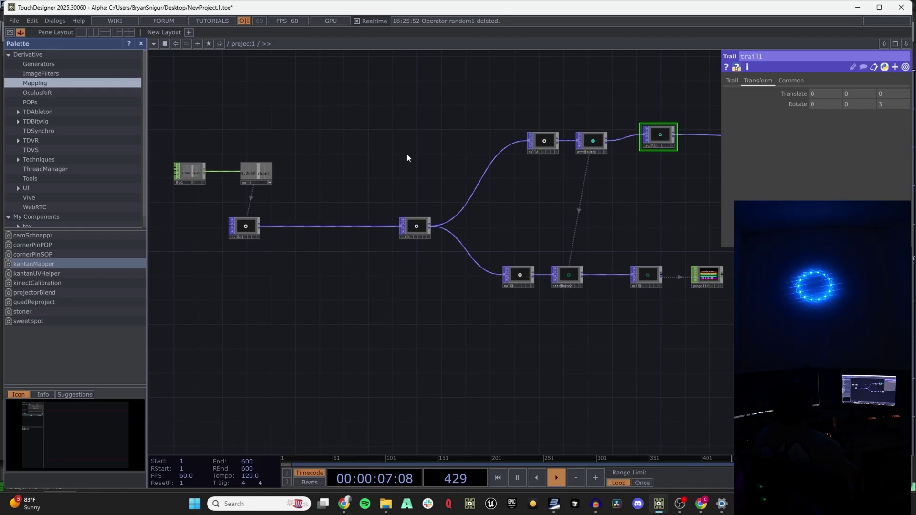
# Step: Examine the point and primitive information of trail1 and null2, and view trail1's shape up close
pyautogui.scroll(3, 606, 148)
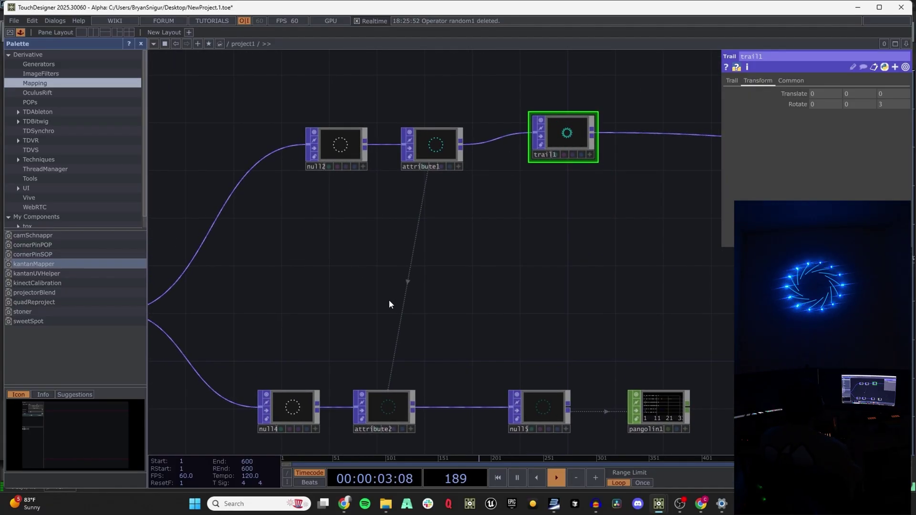
pyautogui.middleClick(562, 135)
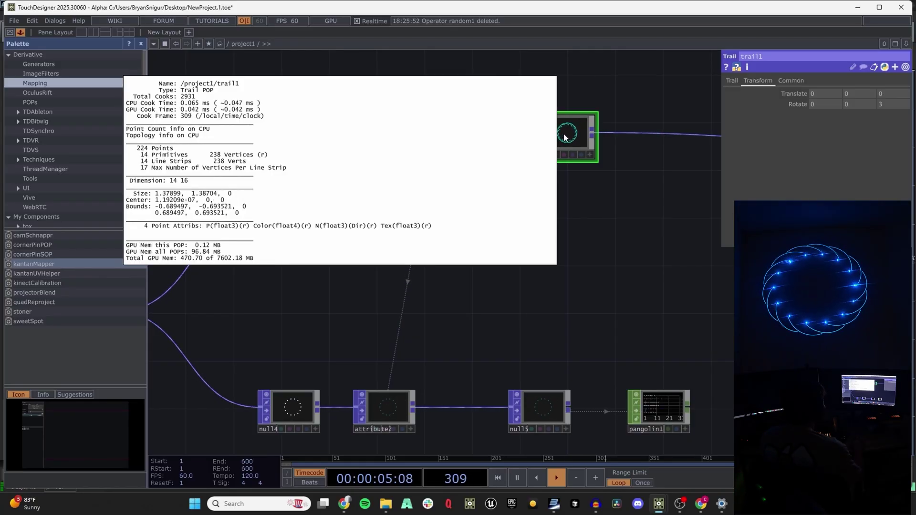
pyautogui.middleClick(341, 145)
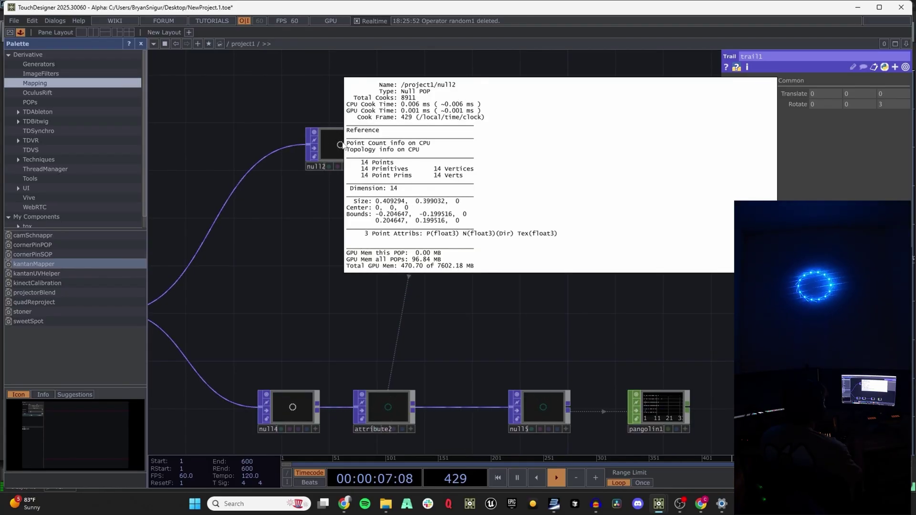
pyautogui.middleClick(572, 139)
pyautogui.scroll(5, 568, 139)
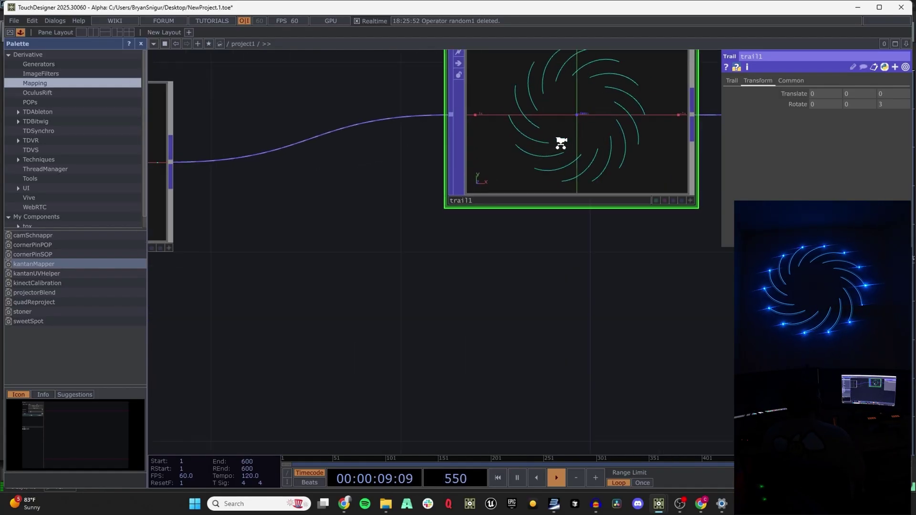
pyautogui.scroll(3, 561, 143)
pyautogui.scroll(-8, 460, 207)
# Step: Line up trail1 horizontally with null2 and attribute1 in the upper branch
pyautogui.moveTo(577, 216); pyautogui.dragTo(482, 206)
pyautogui.moveTo(407, 181); pyautogui.dragTo(408, 196)
pyautogui.moveTo(295, 144); pyautogui.dragTo(425, 138)
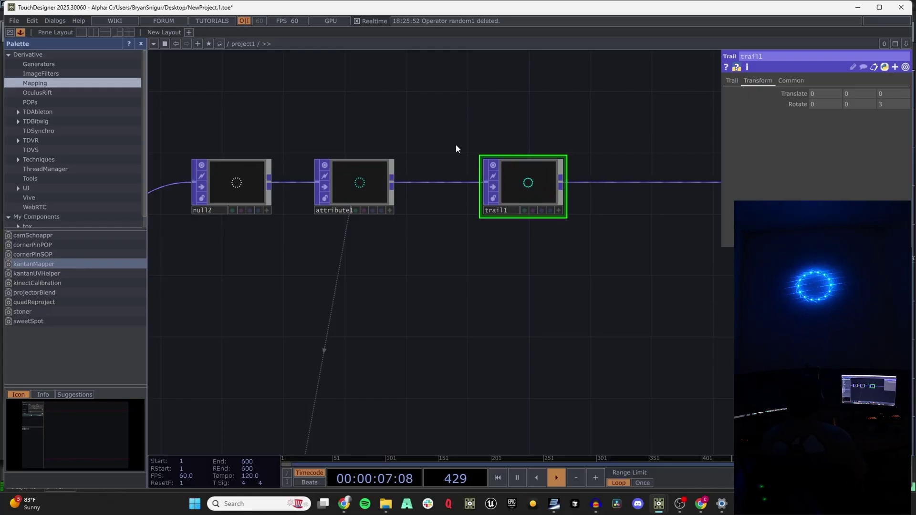
pyautogui.press('h')
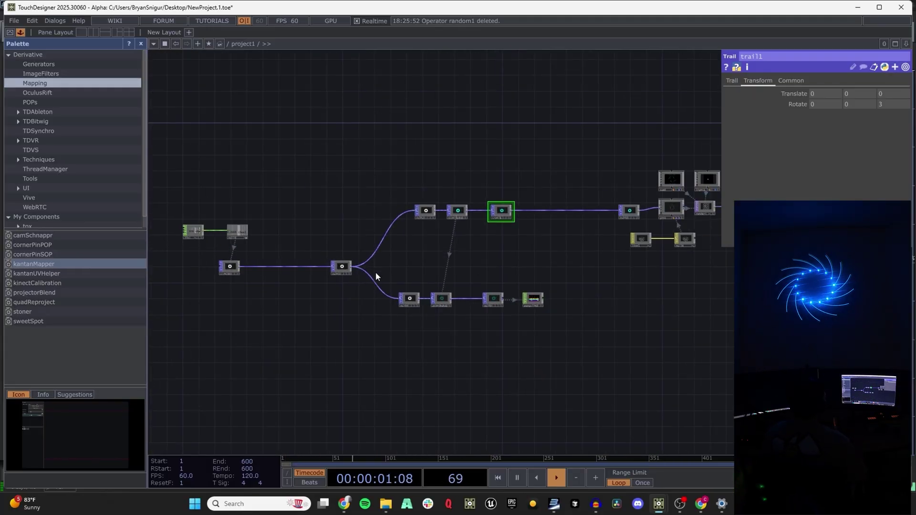
pyautogui.scroll(5, 483, 204)
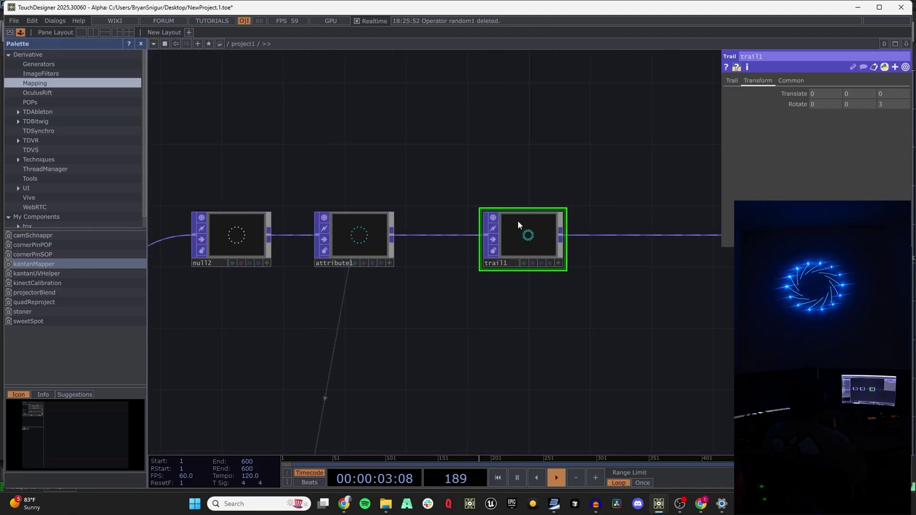
pyautogui.scroll(-8, 527, 204)
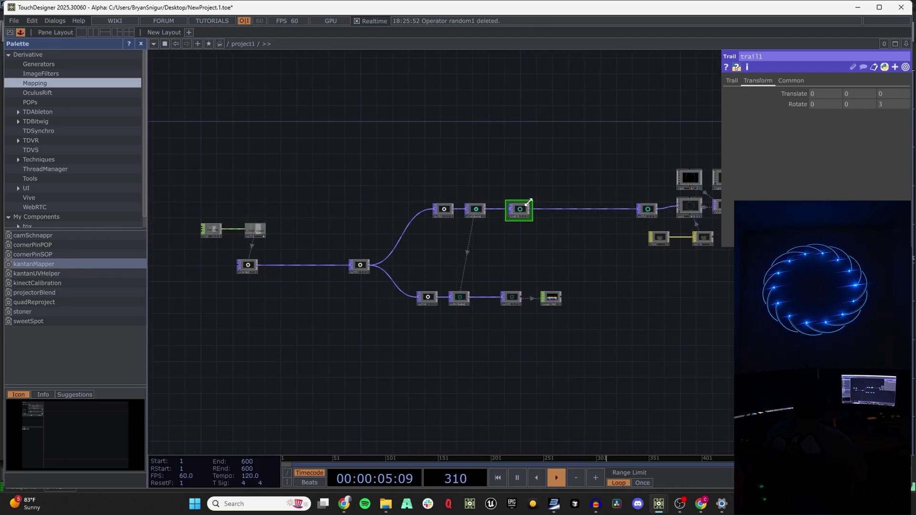
pyautogui.scroll(5, 525, 205)
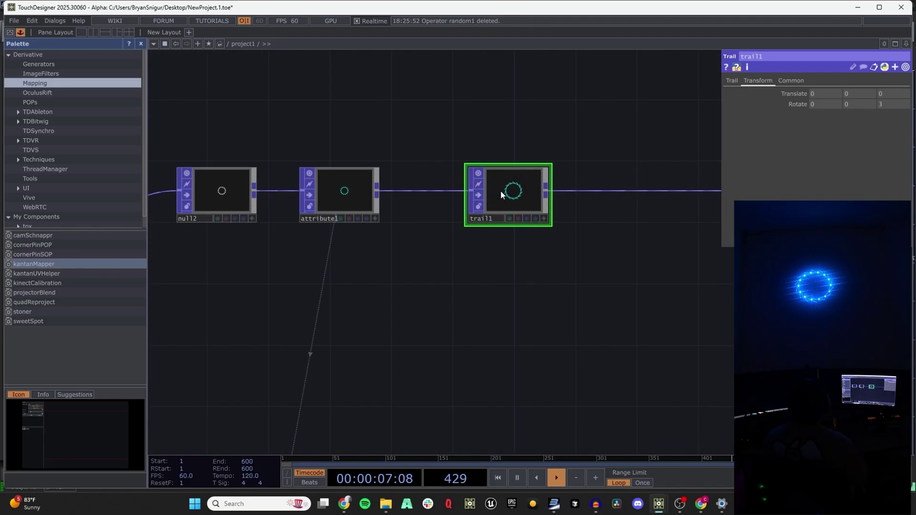
# Step: Insert a Noise POP on the wire between circle1 and null1
pyautogui.moveTo(380, 302); pyautogui.dragTo(485, 193)
pyautogui.scroll(-5, 485, 193)
pyautogui.moveTo(496, 234); pyautogui.dragTo(663, 205)
pyautogui.moveTo(293, 291); pyautogui.dragTo(358, 290)
pyautogui.moveTo(358, 290); pyautogui.dragTo(413, 299, button='middle')
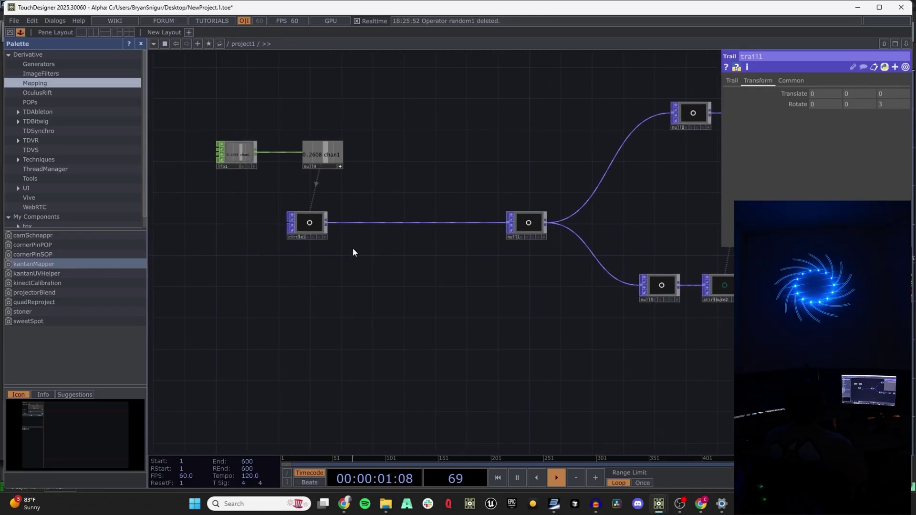
pyautogui.scroll(5, 304, 234)
pyautogui.rightClick(270, 191)
pyautogui.click(290, 181)
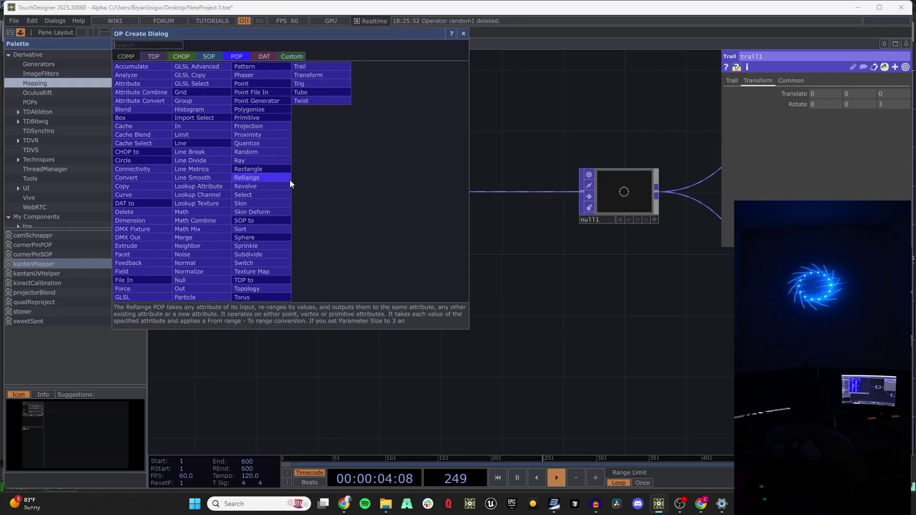
pyautogui.click(203, 254)
pyautogui.click(315, 210)
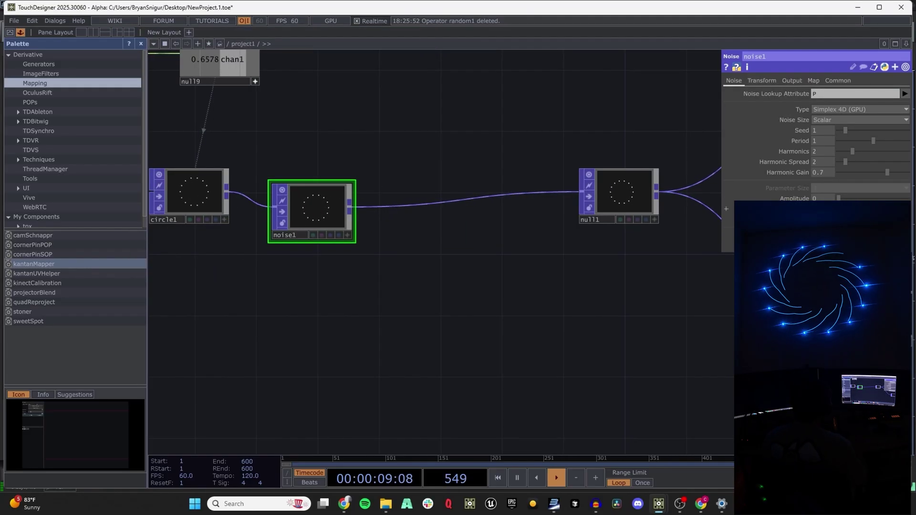
# Step: Adjust noise1's distortion of the circle and set its amplitude to 0.048
pyautogui.moveTo(877, 200); pyautogui.dragTo(837, 201)
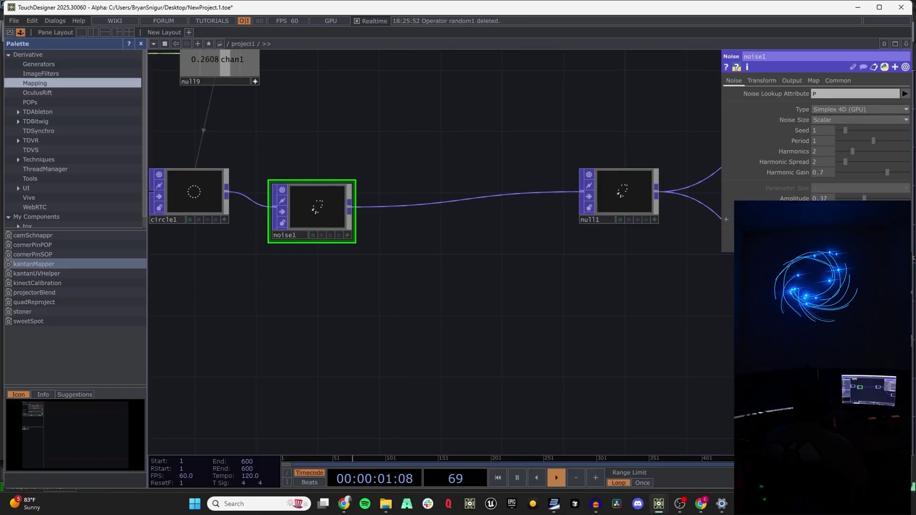
pyautogui.moveTo(763, 219); pyautogui.dragTo(726, 219)
pyautogui.moveTo(898, 200); pyautogui.dragTo(843, 199)
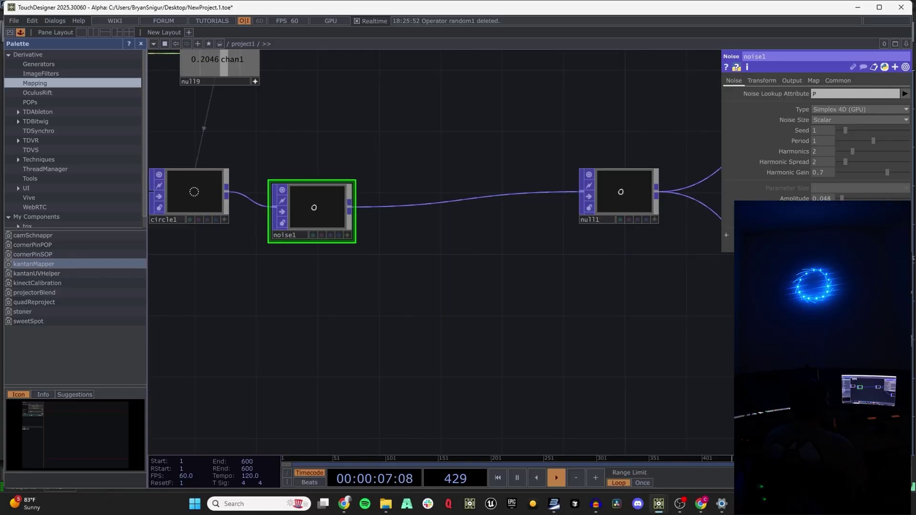
# Step: Add the feedbackEdge image filter from the palette beside render1 and feed render1's output into it
pyautogui.moveTo(451, 245); pyautogui.dragTo(317, 254)
pyautogui.scroll(1, 318, 253)
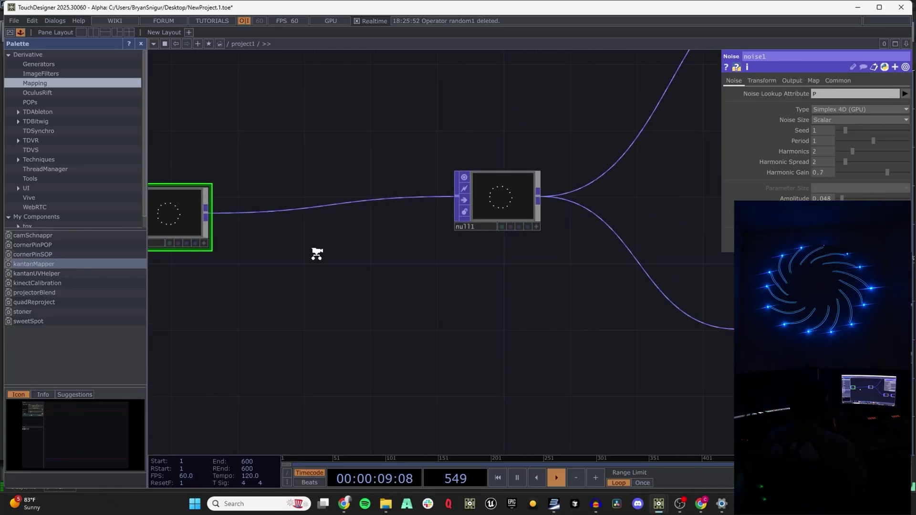
pyautogui.scroll(-8, 317, 254)
pyautogui.moveTo(688, 195); pyautogui.dragTo(393, 189)
pyautogui.scroll(6, 393, 187)
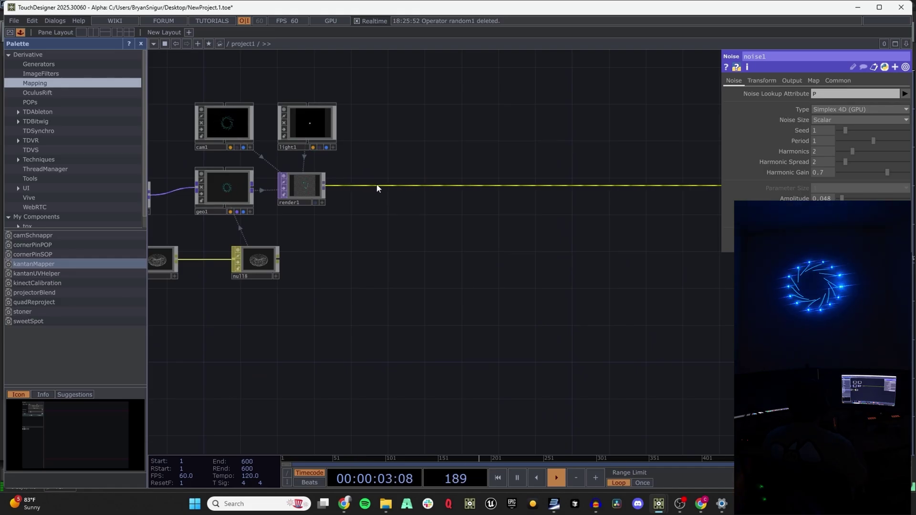
pyautogui.click(36, 73)
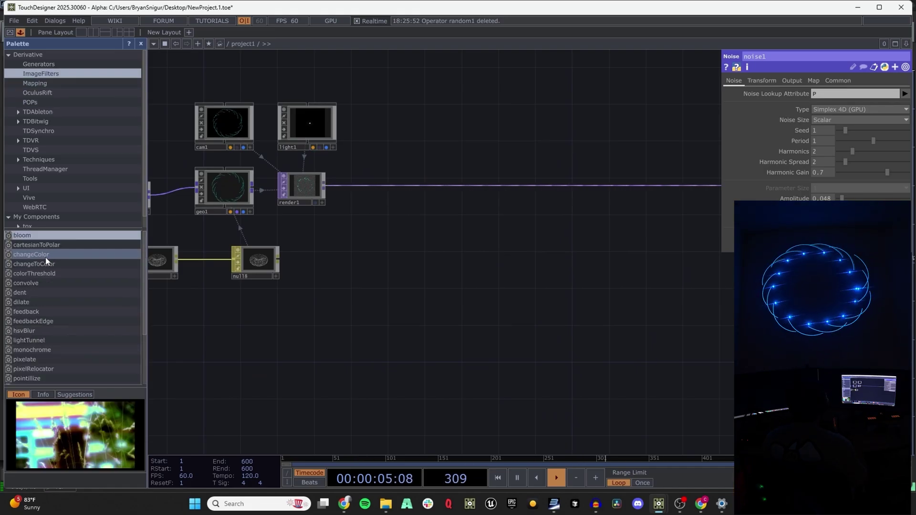
pyautogui.moveTo(36, 322); pyautogui.dragTo(499, 253)
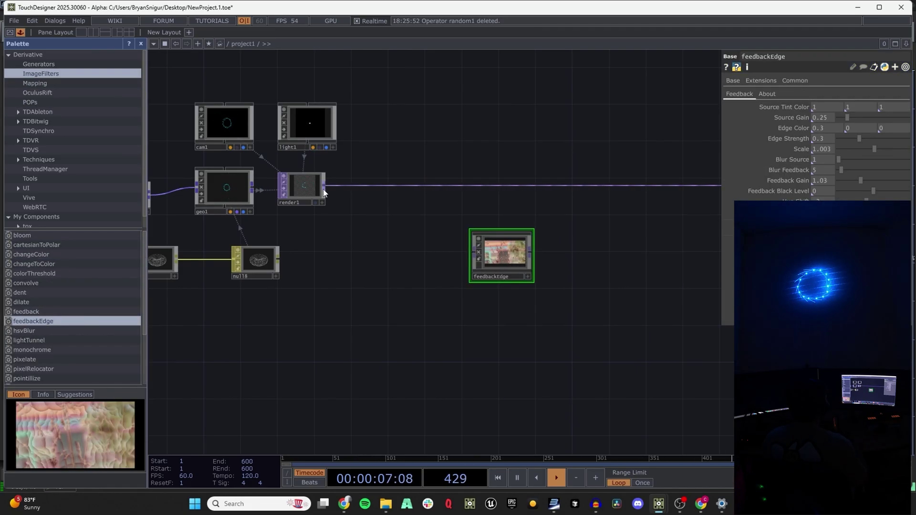
pyautogui.click(471, 253)
# Step: Set feedbackEdge's edge strength to 0.151 and its edge color to 0, 1, 1
pyautogui.click(849, 139)
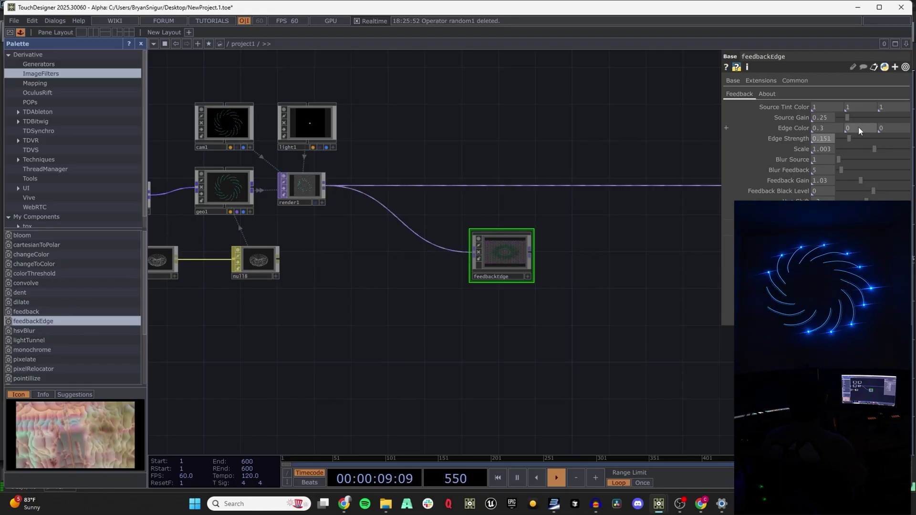
pyautogui.click(857, 127)
pyautogui.write('1')
pyautogui.click(900, 125)
pyautogui.write('1')
pyautogui.press('Return')
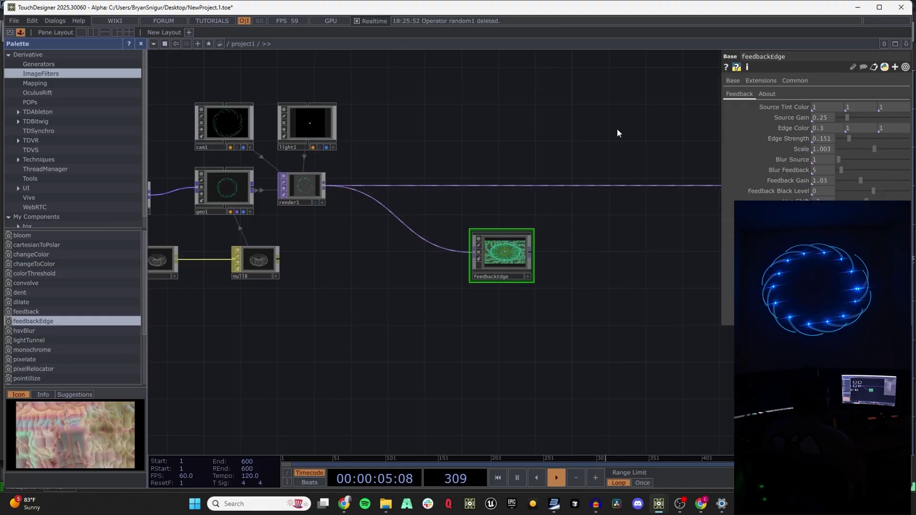
pyautogui.moveTo(831, 127); pyautogui.dragTo(777, 136)
pyautogui.write('0')
pyautogui.press('Return')
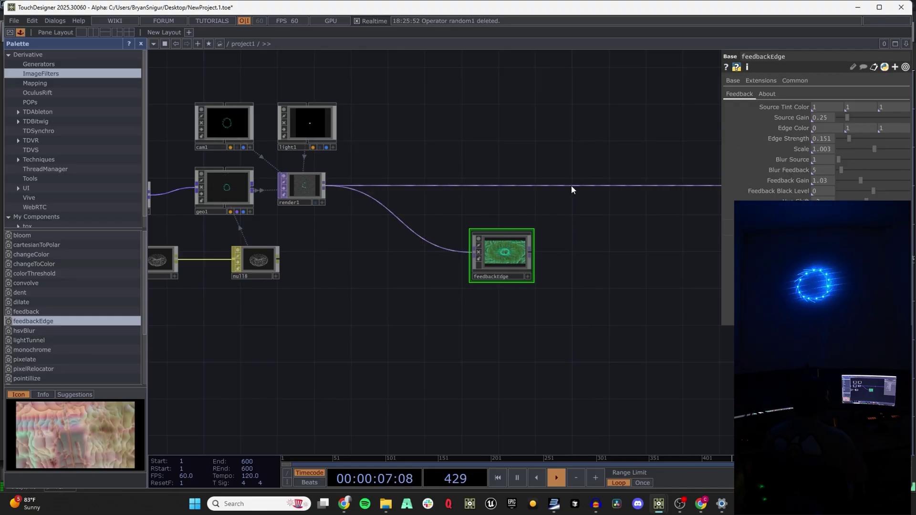
# Step: Reduce feedbackEdge's edge strength to 0.014 and route its output downstream in place of render1's direct connection
pyautogui.moveTo(529, 232); pyautogui.dragTo(501, 279, button='middle')
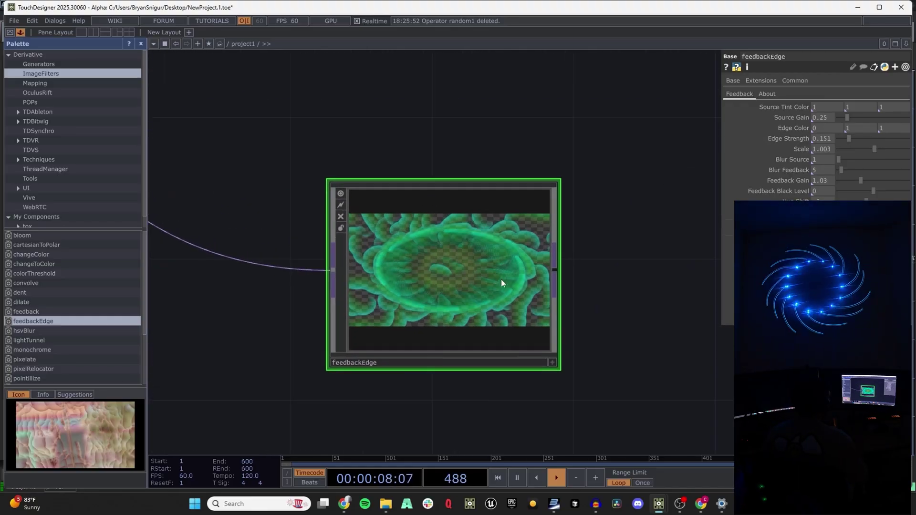
pyautogui.click(840, 139)
pyautogui.scroll(-5, 472, 286)
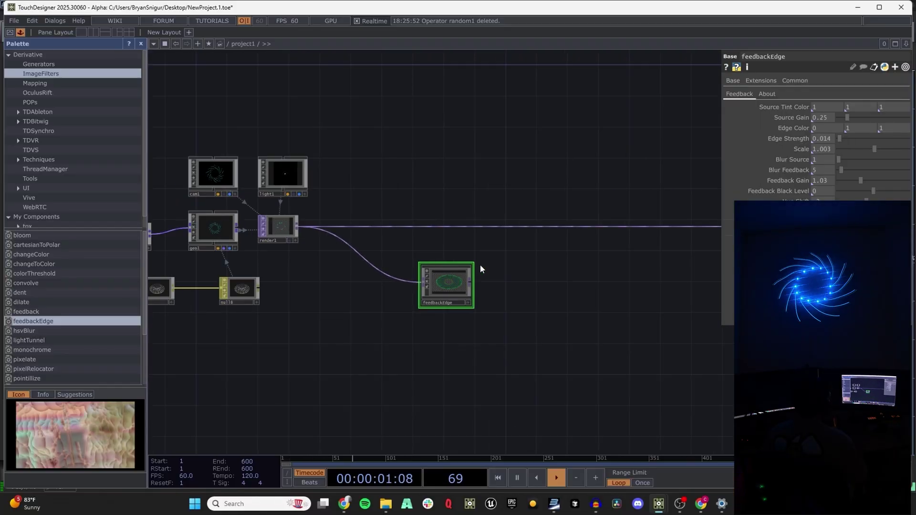
pyautogui.moveTo(494, 224); pyautogui.dragTo(494, 228)
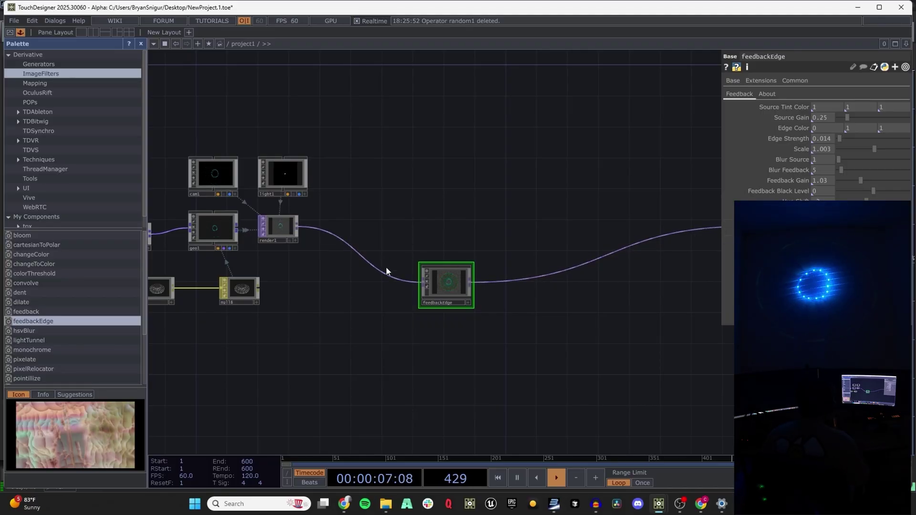
pyautogui.rightClick(551, 274)
pyautogui.click(563, 265)
pyautogui.click(379, 177)
pyautogui.click(523, 291)
pyautogui.hotkey('ctrl', 'z')
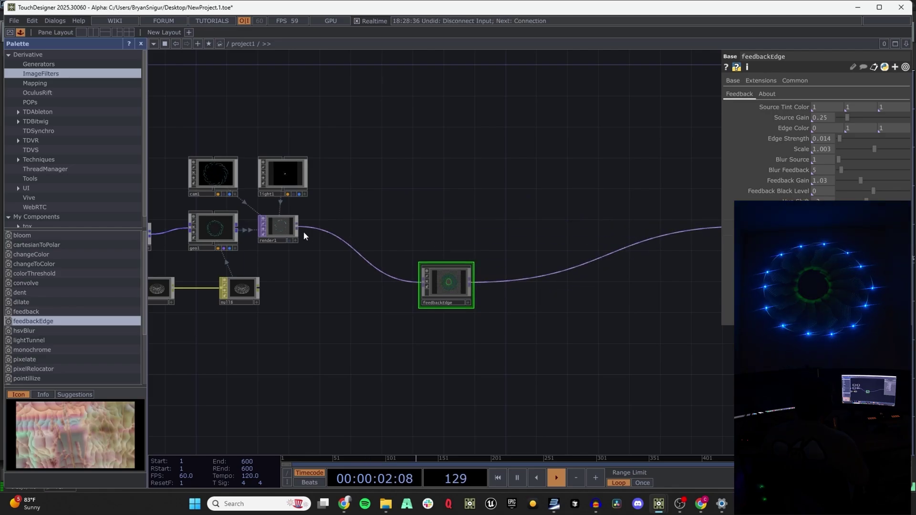
# Step: Add the feedback component from My Components in the palette and wire it between feedbackEdge and the downstream null
pyautogui.click(39, 225)
pyautogui.moveTo(32, 302); pyautogui.dragTo(550, 303)
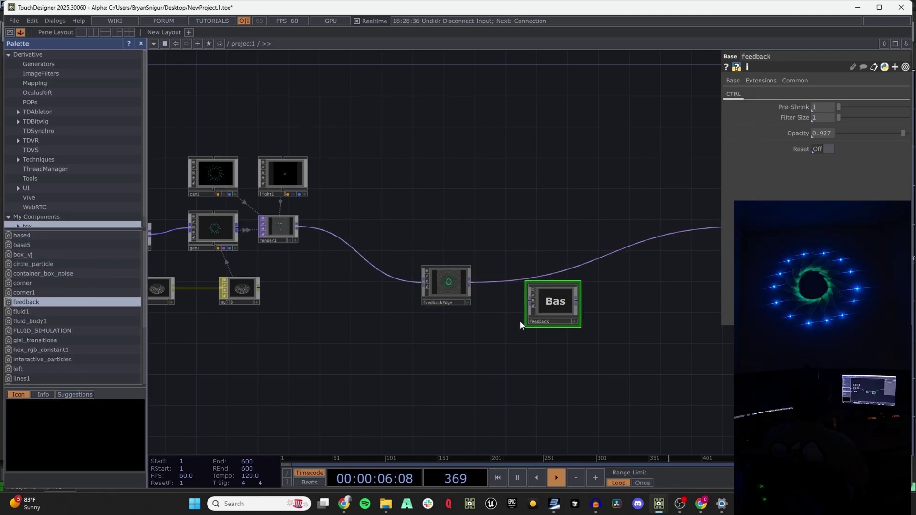
pyautogui.click(141, 44)
pyautogui.moveTo(326, 282); pyautogui.dragTo(399, 312)
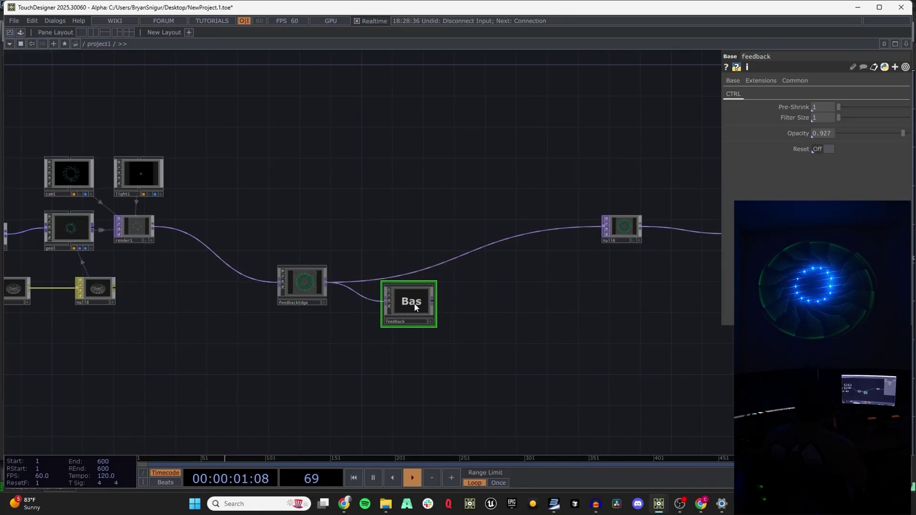
pyautogui.moveTo(433, 301); pyautogui.dragTo(442, 261)
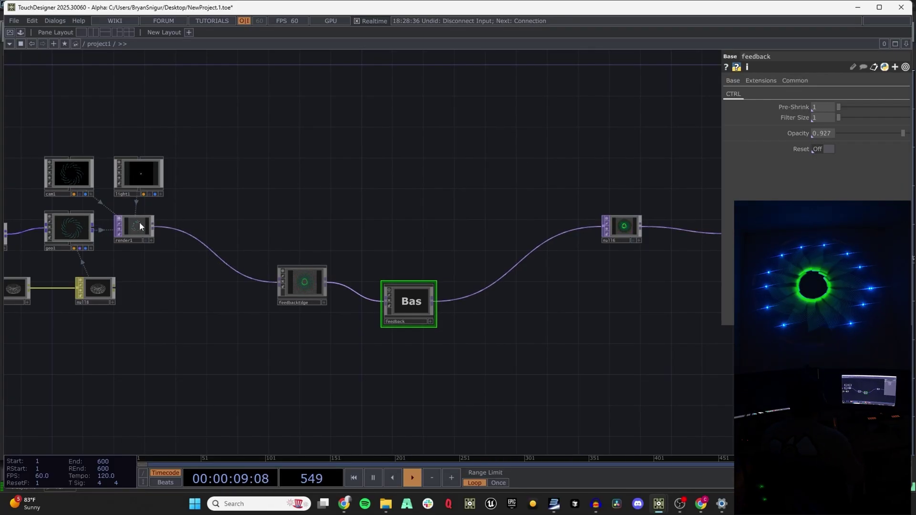
# Step: Connect render1's output directly to the downstream null and delete the feedbackEdge and feedback components
pyautogui.moveTo(156, 226); pyautogui.dragTo(603, 226)
pyautogui.moveTo(327, 239); pyautogui.dragTo(459, 355)
pyautogui.press('Delete')
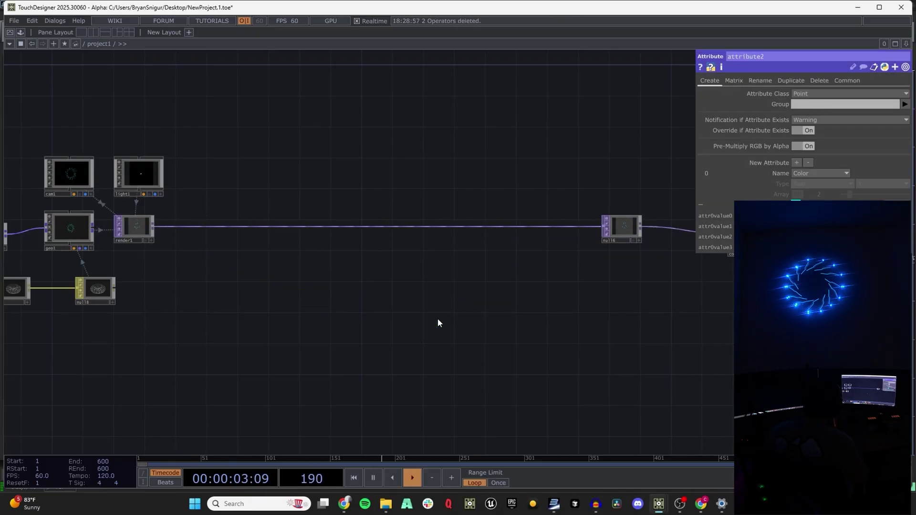
pyautogui.moveTo(561, 163); pyautogui.dragTo(813, 155)
pyautogui.scroll(-8, 422, 213)
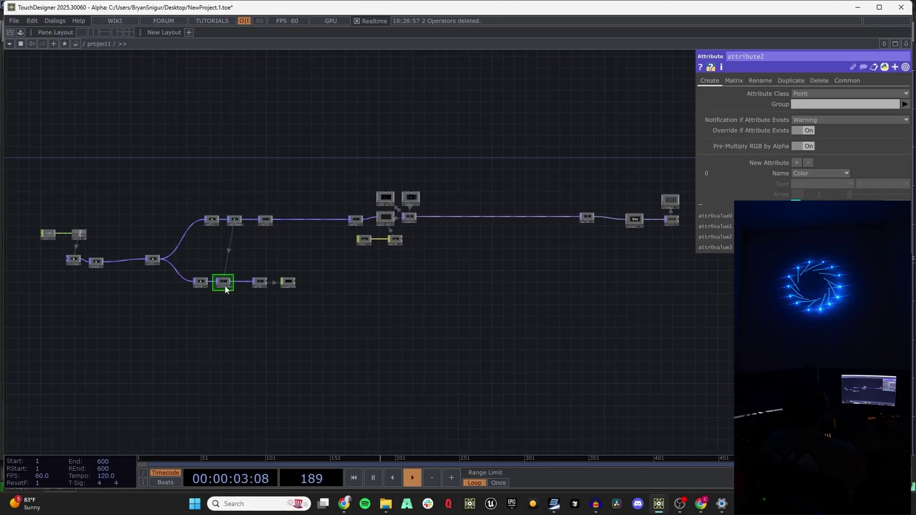
pyautogui.scroll(5, 239, 276)
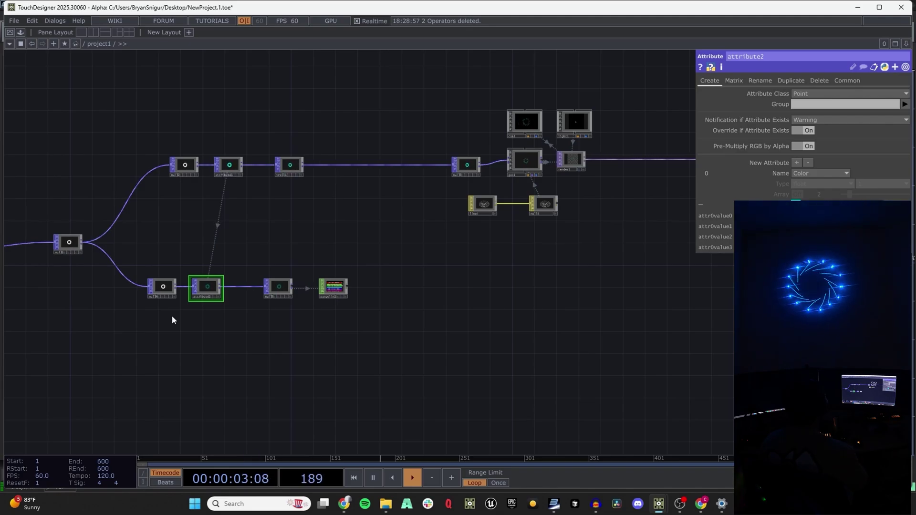
pyautogui.moveTo(273, 245); pyautogui.dragTo(302, 272)
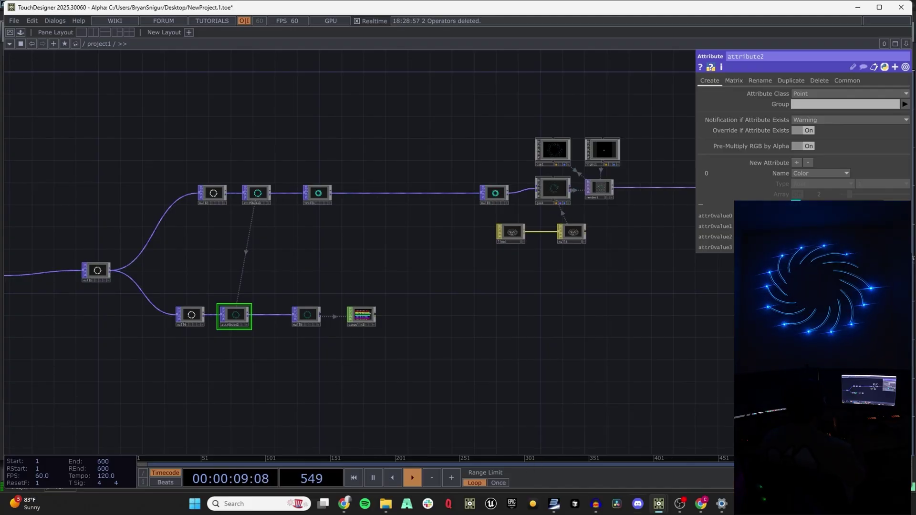
# Step: Switch to Lasershow Designer BEYOND and look at its timeline view and its cue grid
pyautogui.click(553, 503)
pyautogui.click(301, 274)
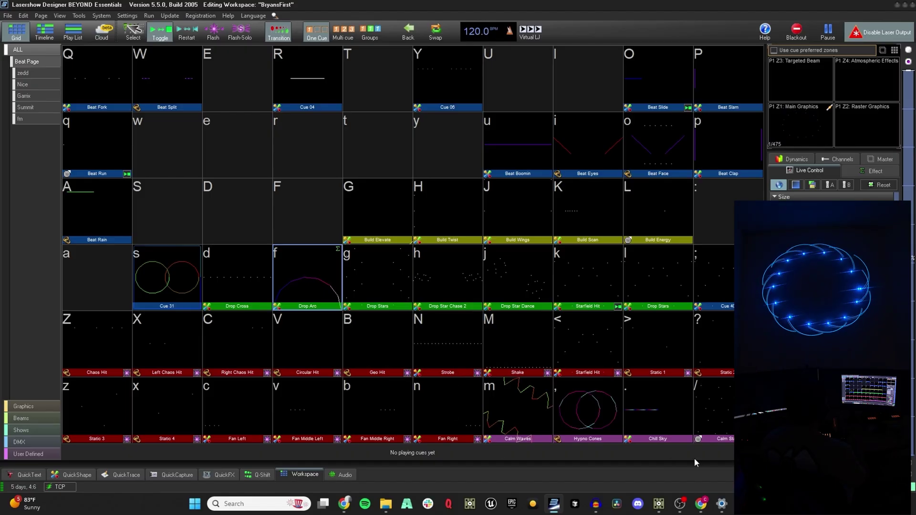
pyautogui.click(45, 30)
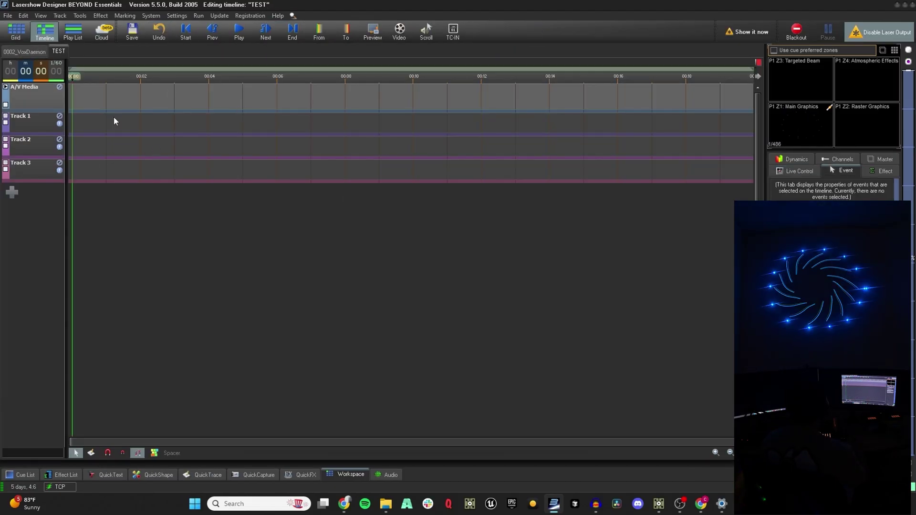
pyautogui.click(15, 31)
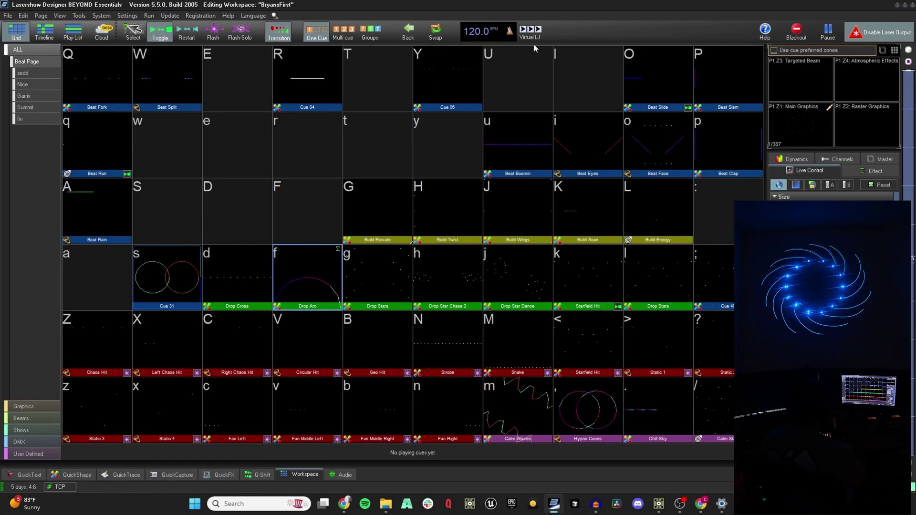
# Step: Return to TouchDesigner and review the shared geometry chain and where it splits into projector and laser branches
pyautogui.click(662, 506)
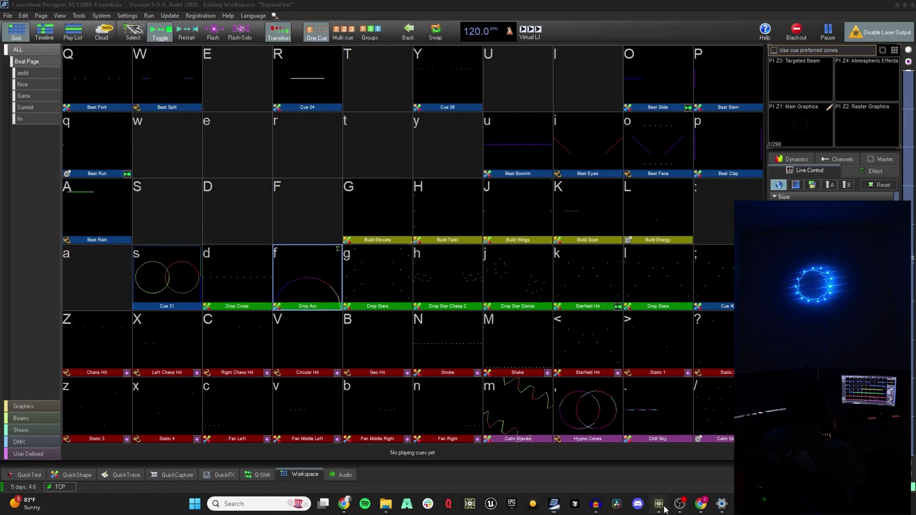
pyautogui.click(619, 452)
pyautogui.moveTo(402, 115); pyautogui.dragTo(417, 118)
pyautogui.moveTo(303, 159); pyautogui.dragTo(368, 148)
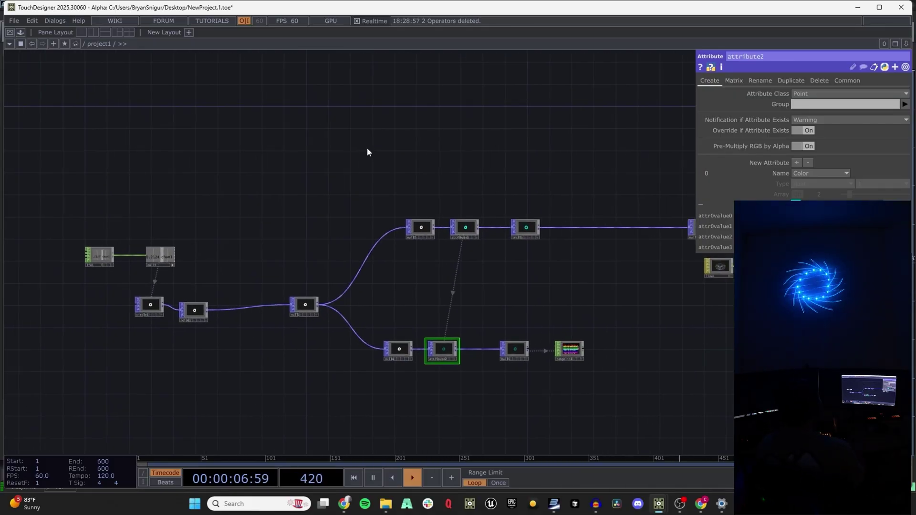
pyautogui.moveTo(447, 287); pyautogui.dragTo(377, 282)
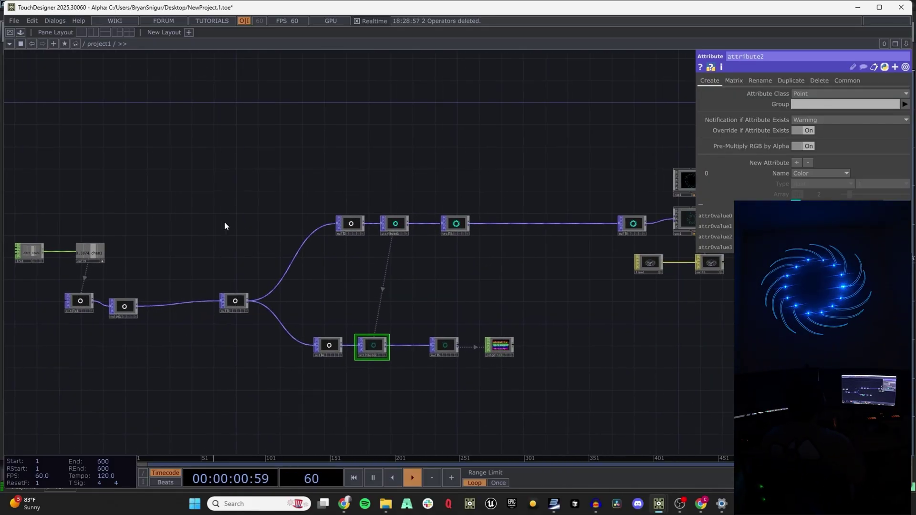